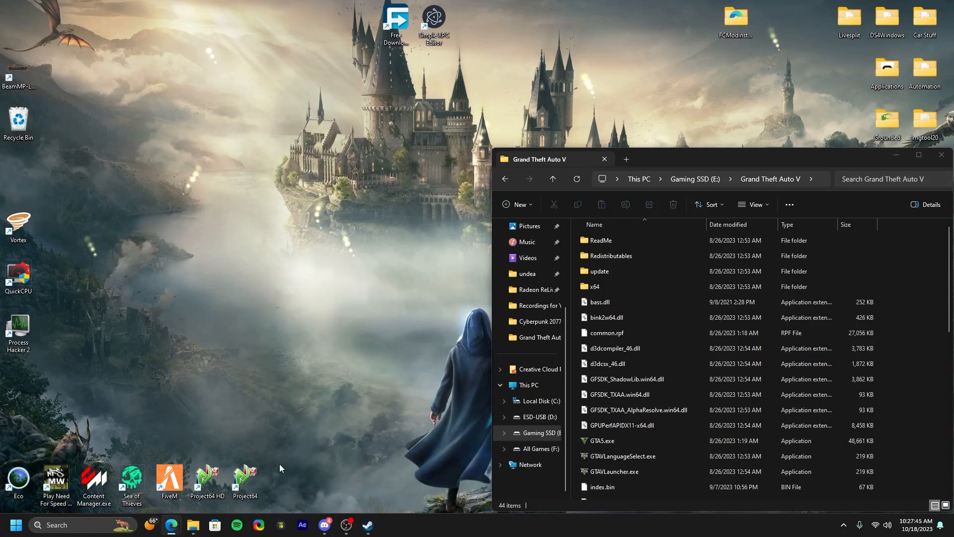
Step: Download the OpenIV 4.1 installer ovisetup.exe from openiv.com to the Downloads folder and launch it
mouse_move(172, 525)
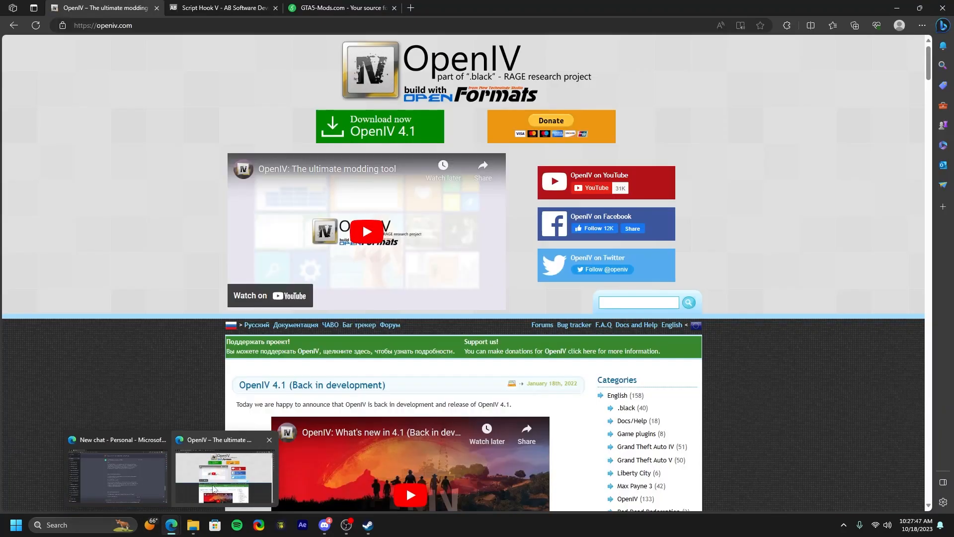
left_click(200, 499)
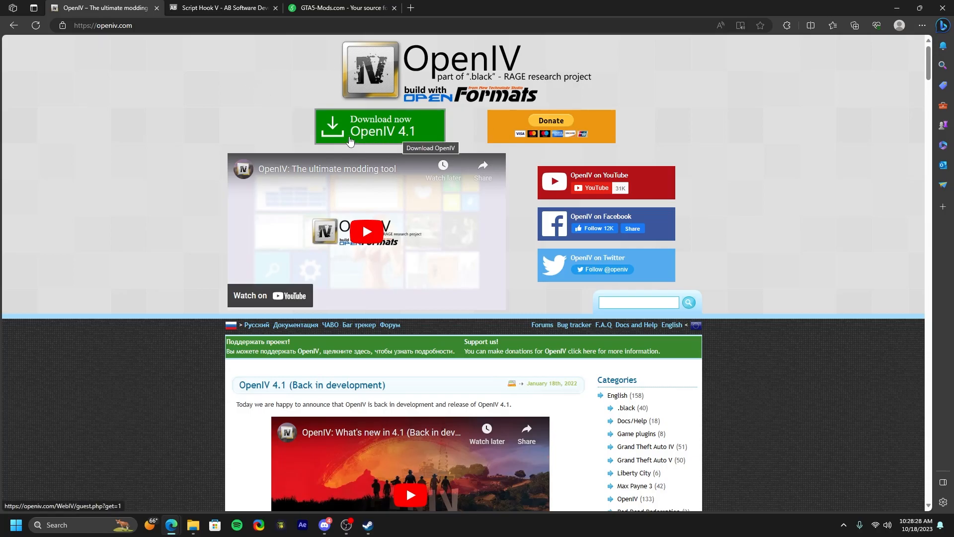
left_click(396, 142)
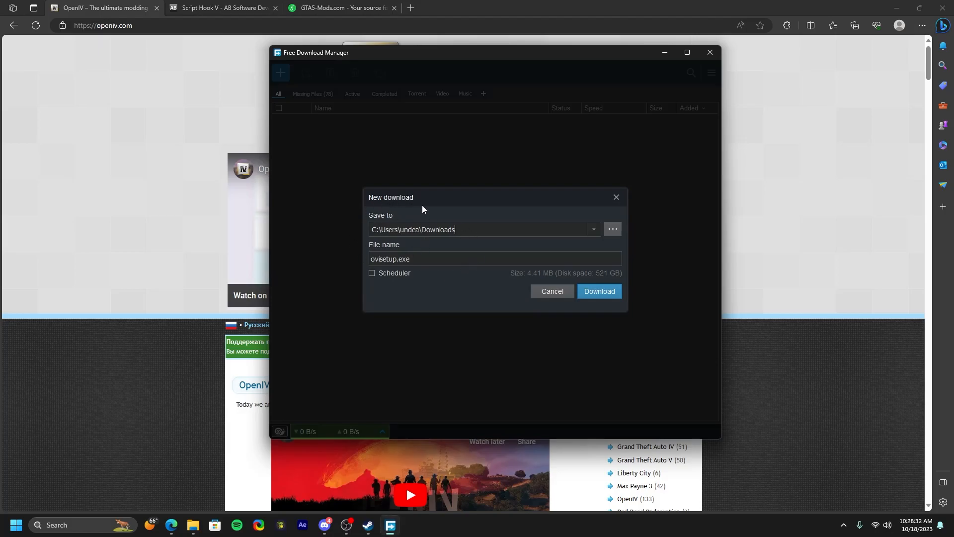
left_click(595, 299)
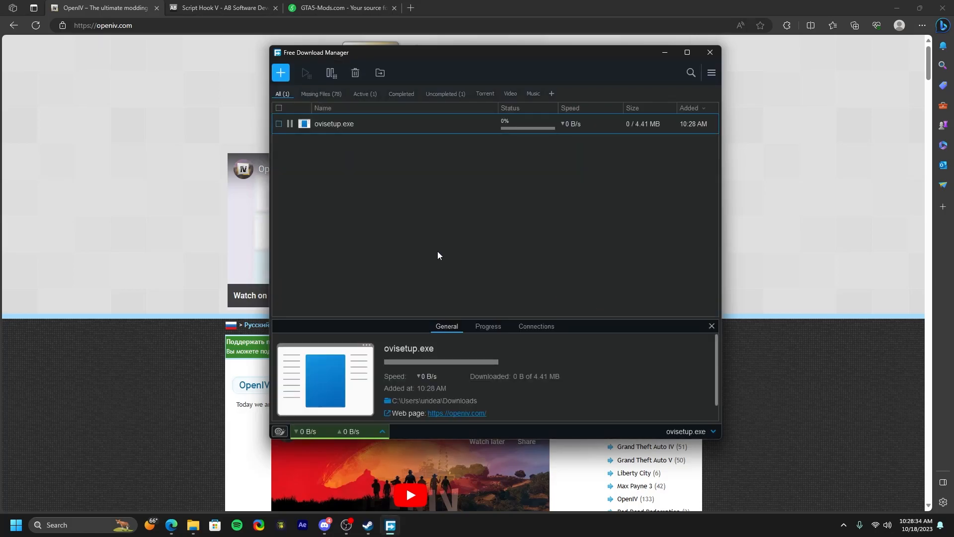
double_click(305, 127)
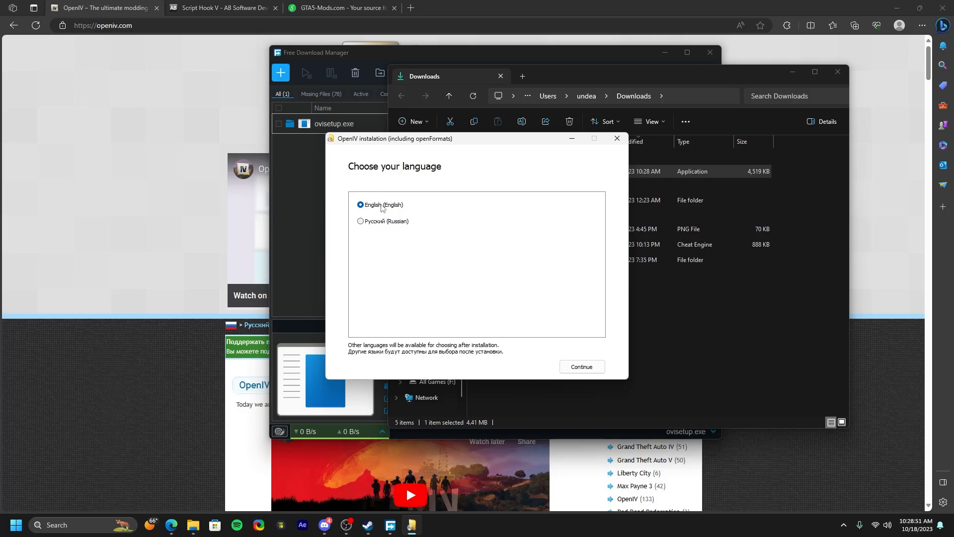
Step: Continue the OpenIV installation in English and accept the terms of the software license agreement
left_click(581, 366)
left_click_drag(738, 78, 577, 75)
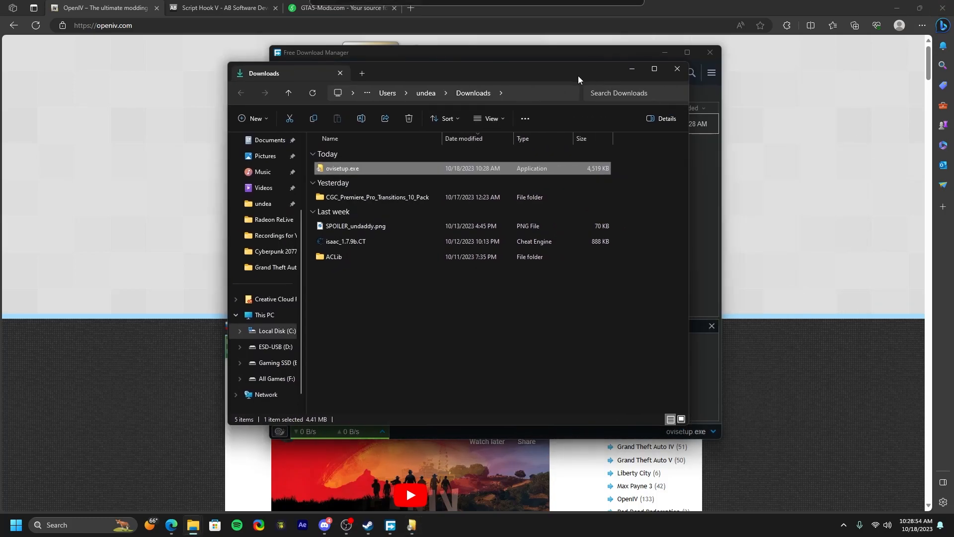
left_click(635, 69)
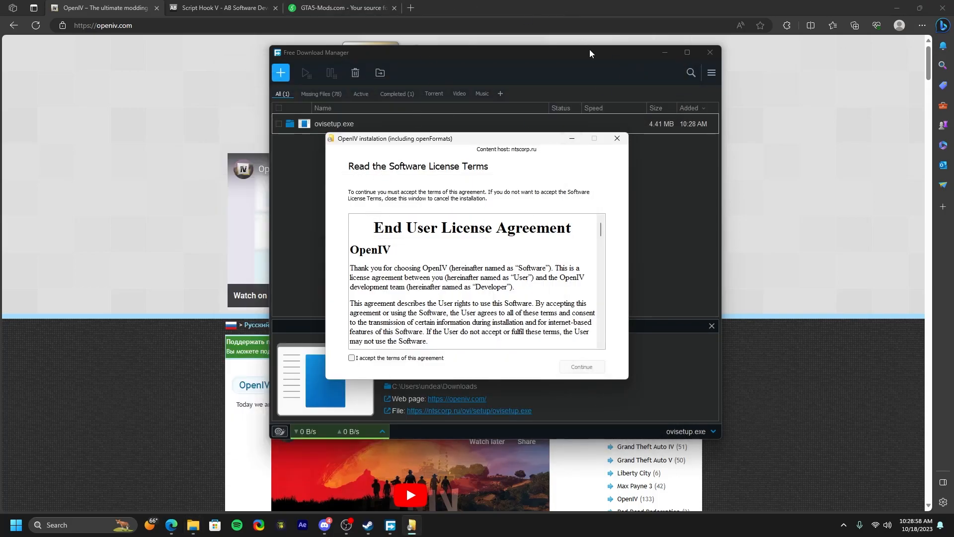
left_click_drag(589, 49, 442, 69)
scroll(432, 275, "down", 10)
scroll(433, 274, "down", 10)
left_click(352, 357)
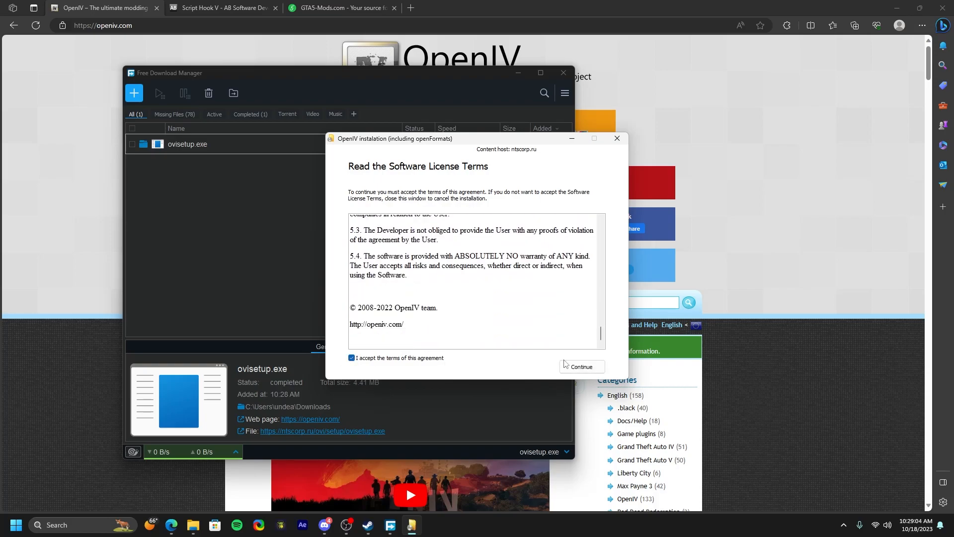
left_click(582, 366)
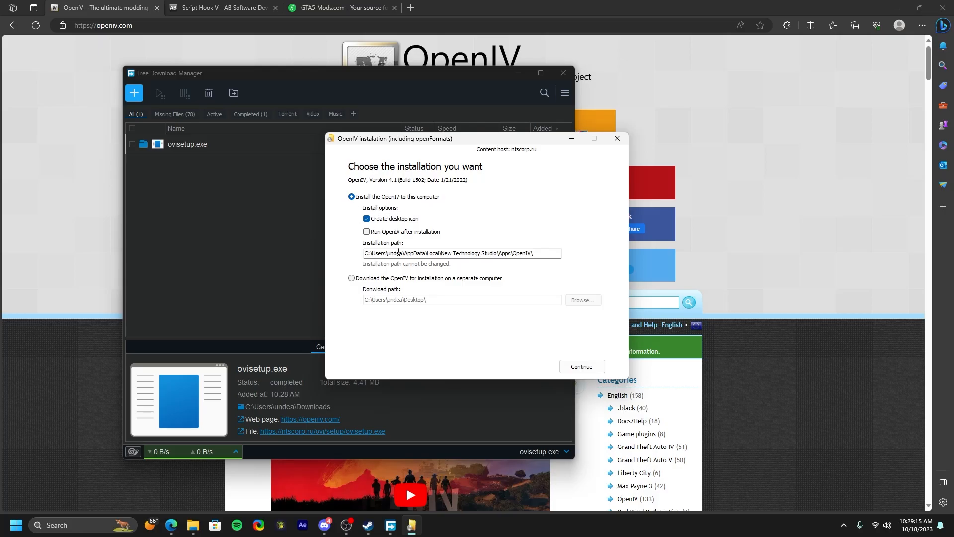
left_click_drag(540, 250, 342, 252)
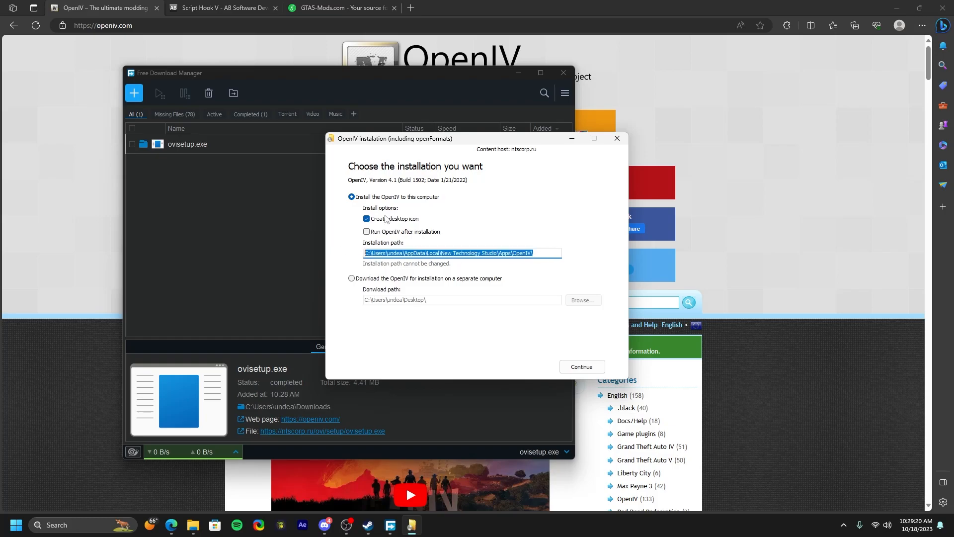
mouse_move(554, 253)
left_mouse_down()
mouse_move(311, 255)
mouse_move(553, 253)
left_mouse_up()
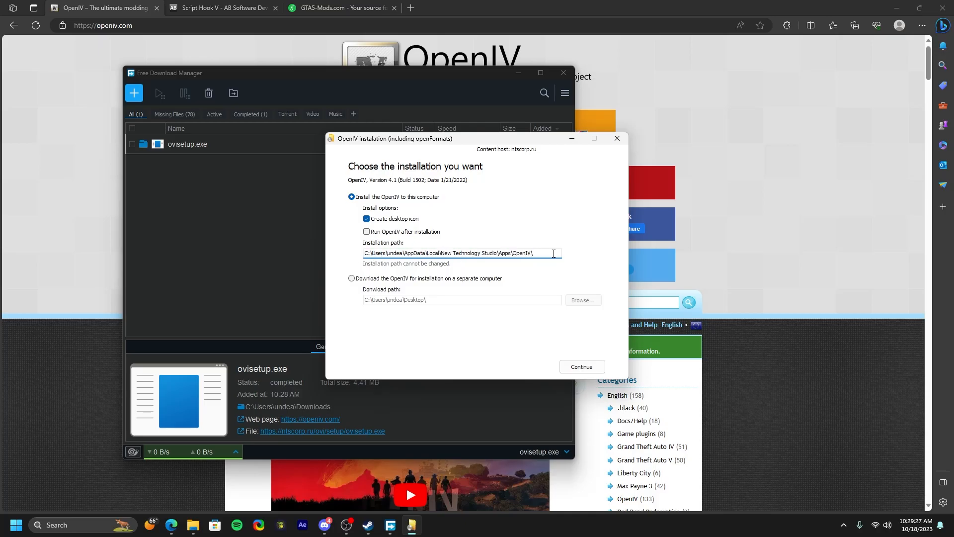
left_click_drag(526, 255, 600, 256)
left_click(434, 281)
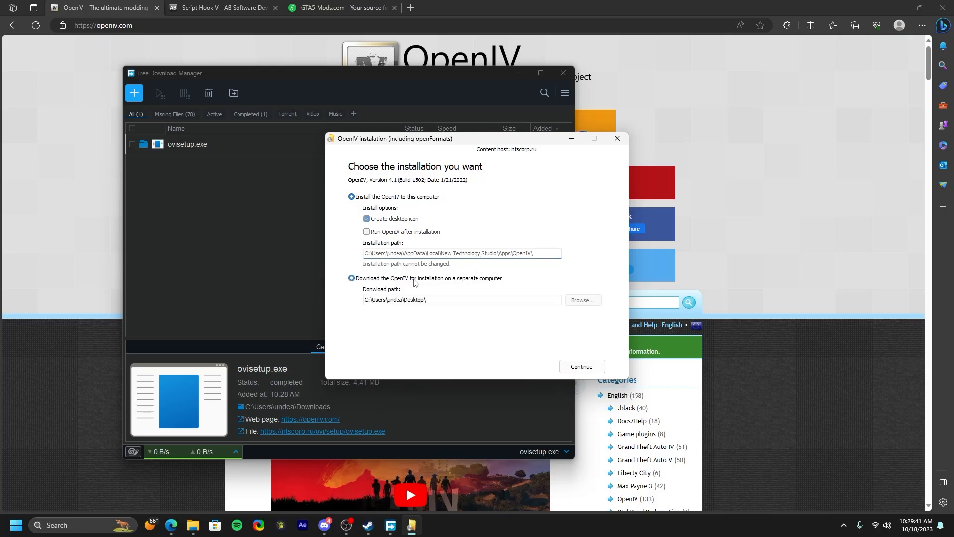
left_click(388, 200)
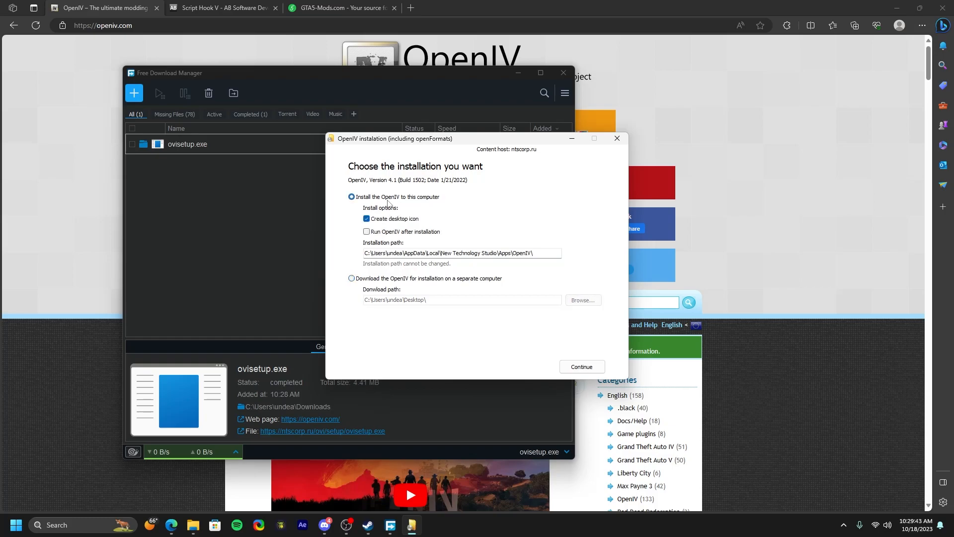
Step: Install OpenIV on this computer with Run OpenIV after installation enabled, and close the finished installer
left_click(366, 232)
left_click(581, 367)
left_click(471, 294)
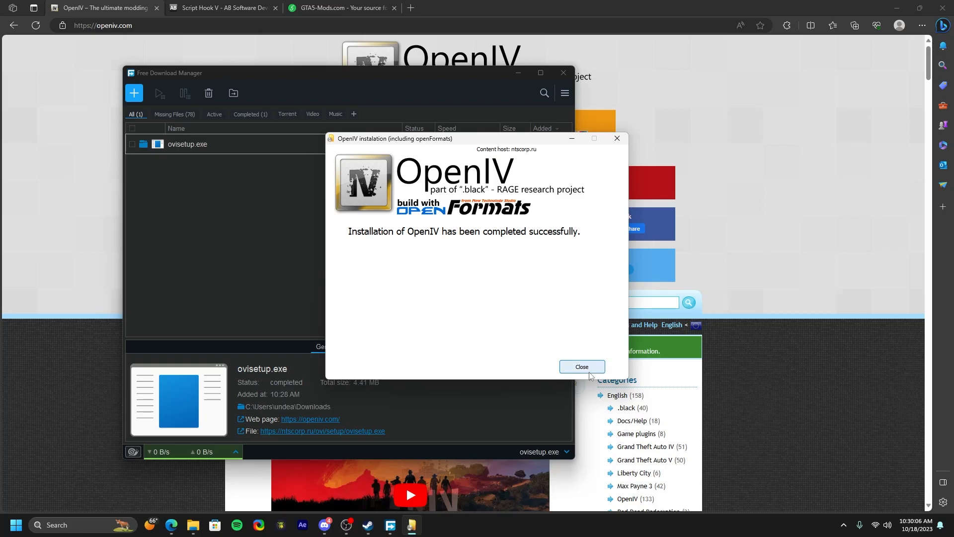
left_click(584, 371)
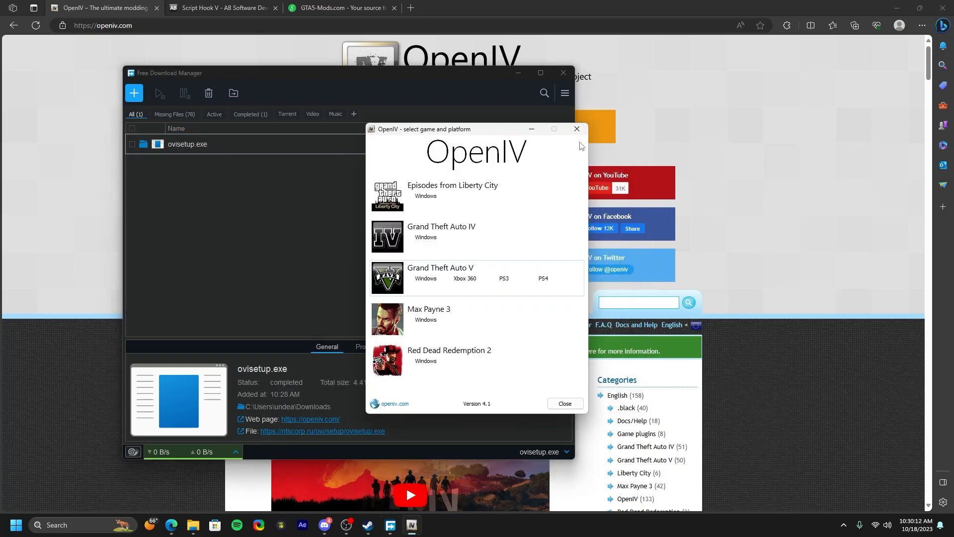
Step: Choose Grand Theft Auto V for Windows and set its game location to E:\Grand Theft Auto V\
left_click(426, 278)
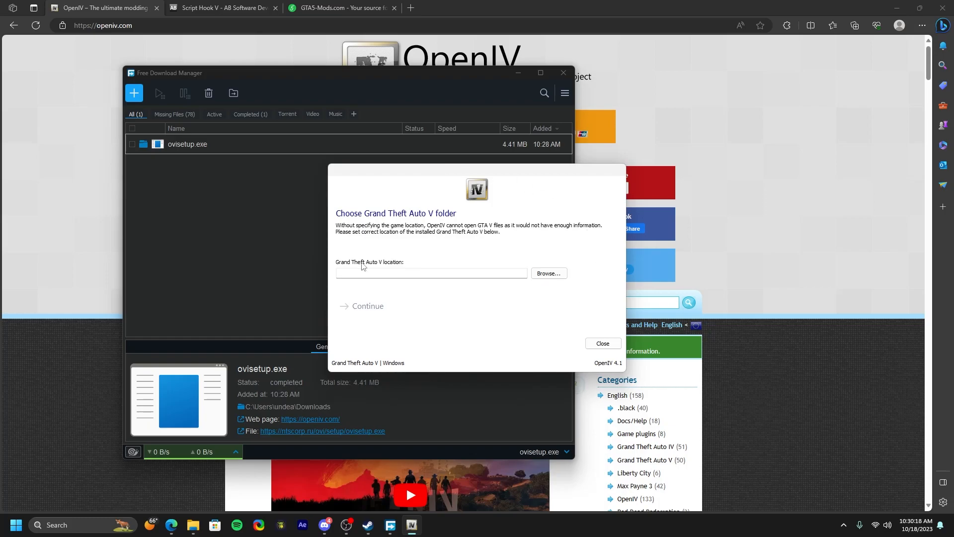
left_click(549, 273)
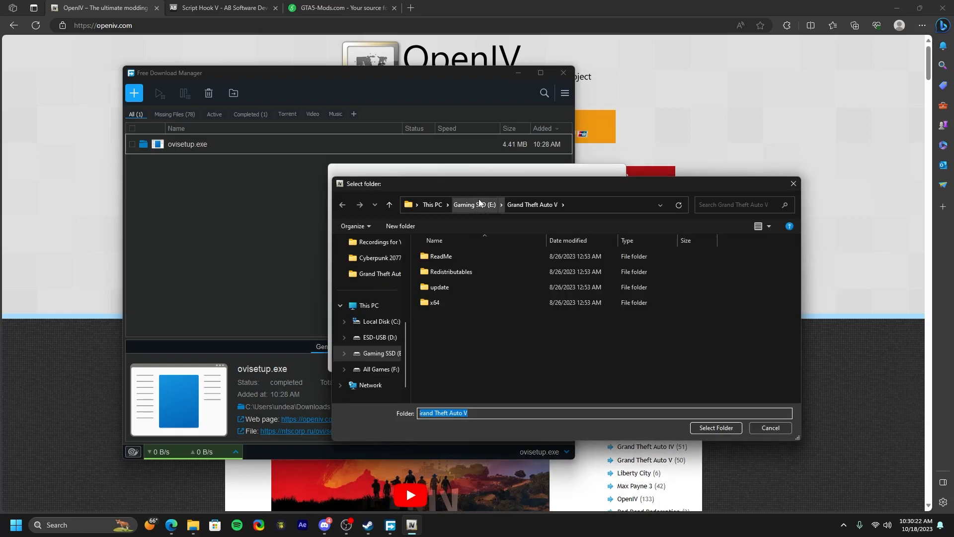
left_click_drag(458, 182, 385, 163)
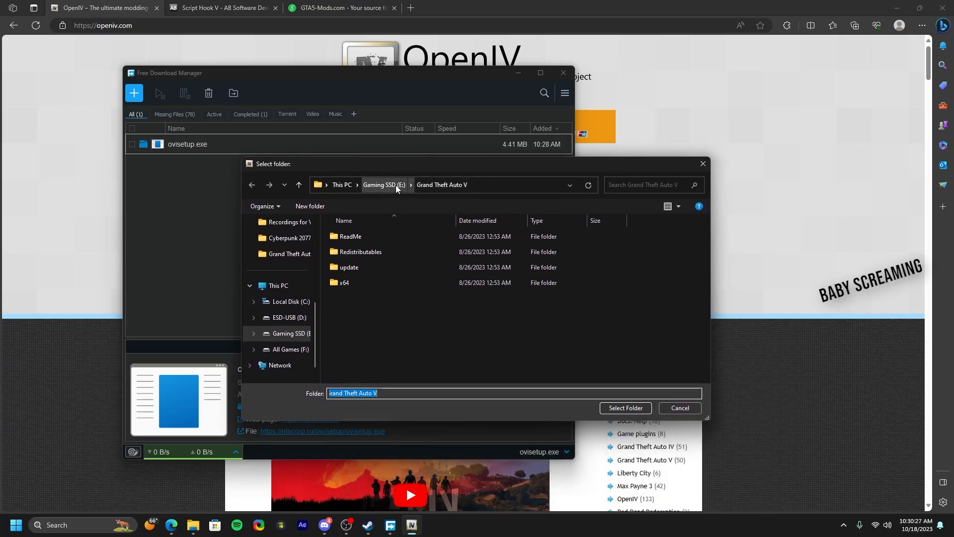
left_click(631, 408)
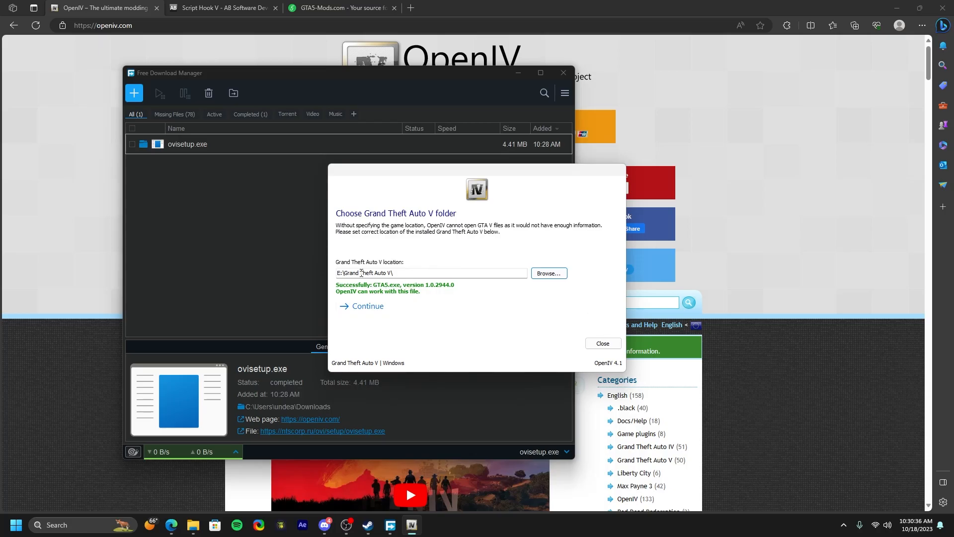
left_click(376, 313)
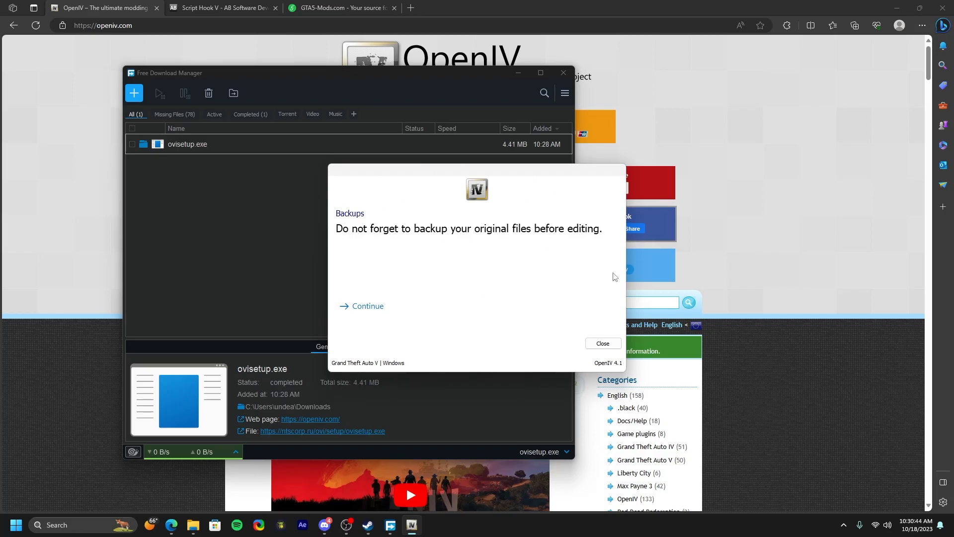
Step: Continue past the backup reminder and decline the OpenIV 4.1 welcome video to reach the GTA V file list
left_click_drag(466, 173, 430, 124)
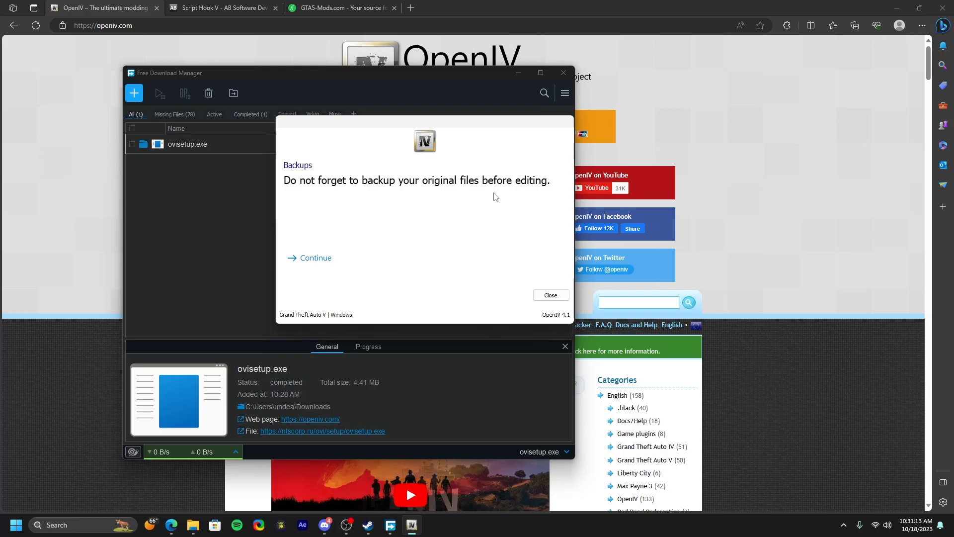
left_click(335, 264)
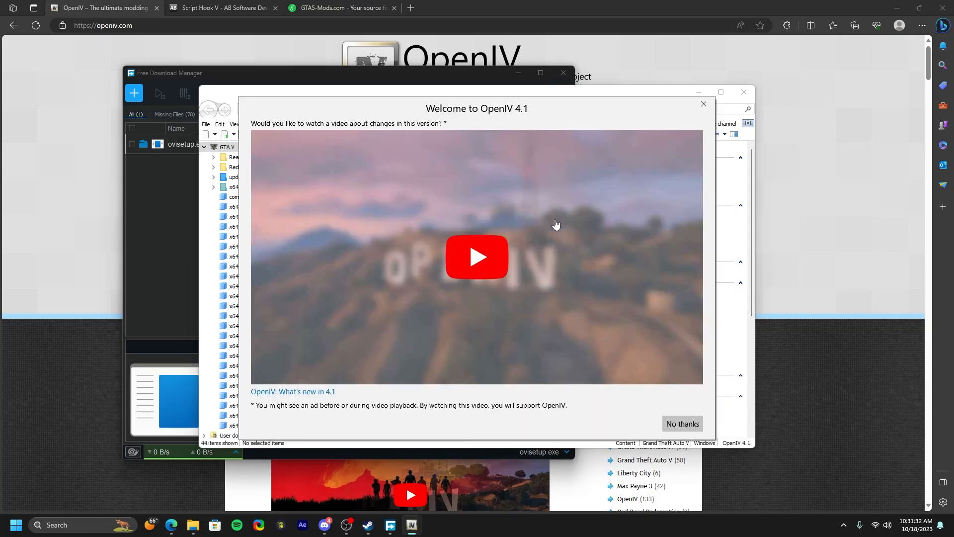
left_click_drag(431, 101, 484, 86)
left_click(735, 408)
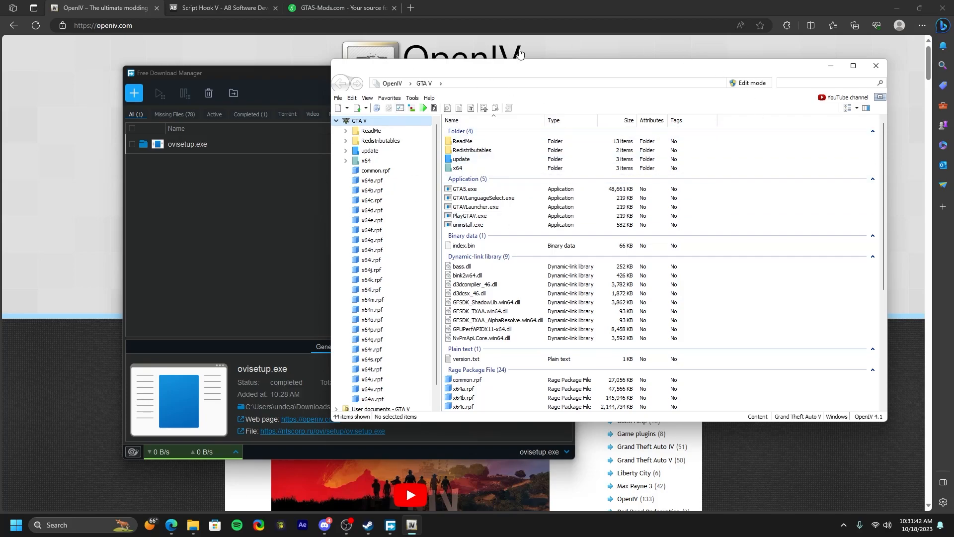
left_click_drag(545, 60, 327, 84)
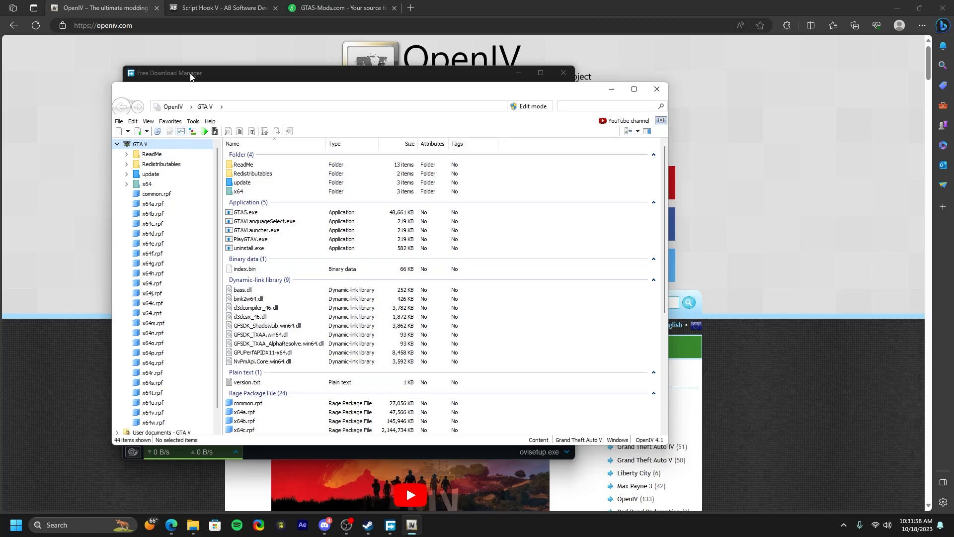
Step: Toggle edit mode on and back off, accepting the editing mode warning
left_click(526, 108)
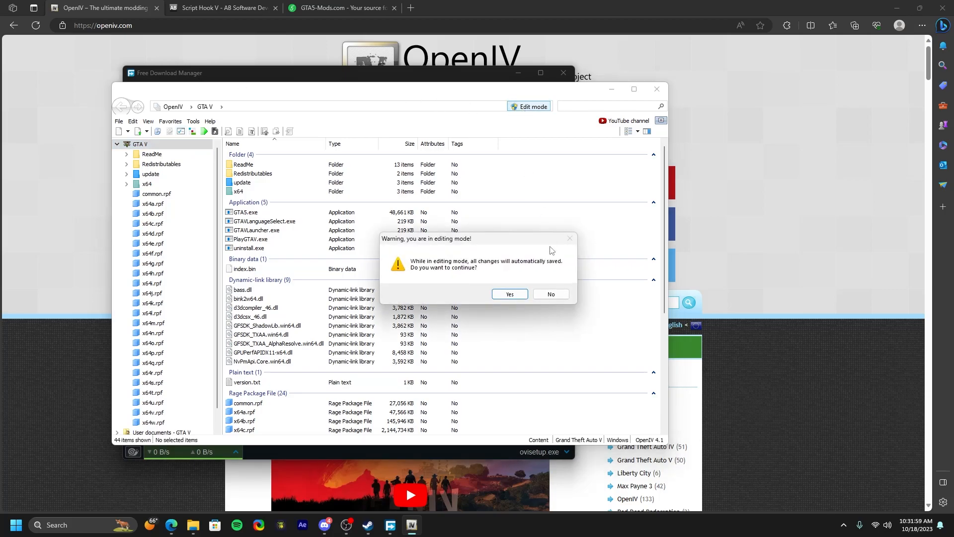
left_click(525, 295)
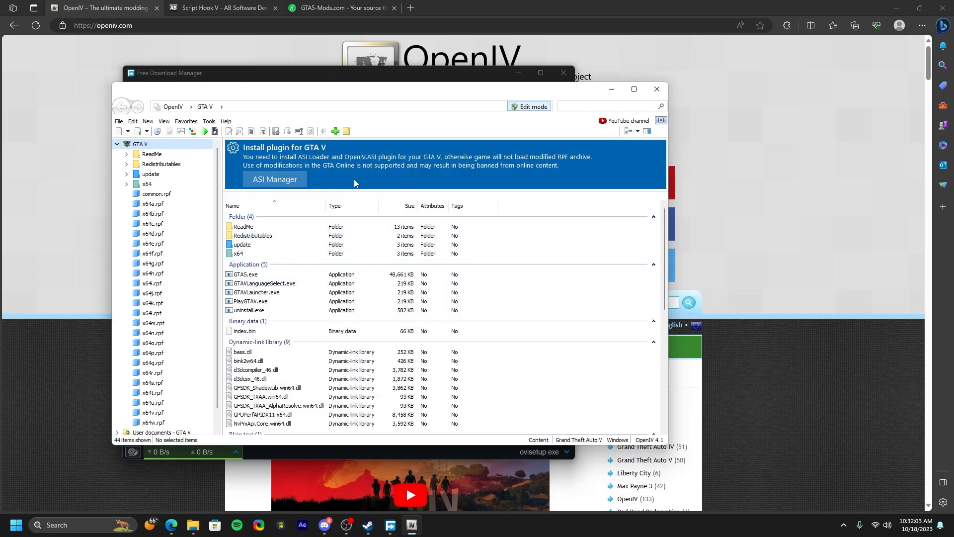
left_click(527, 108)
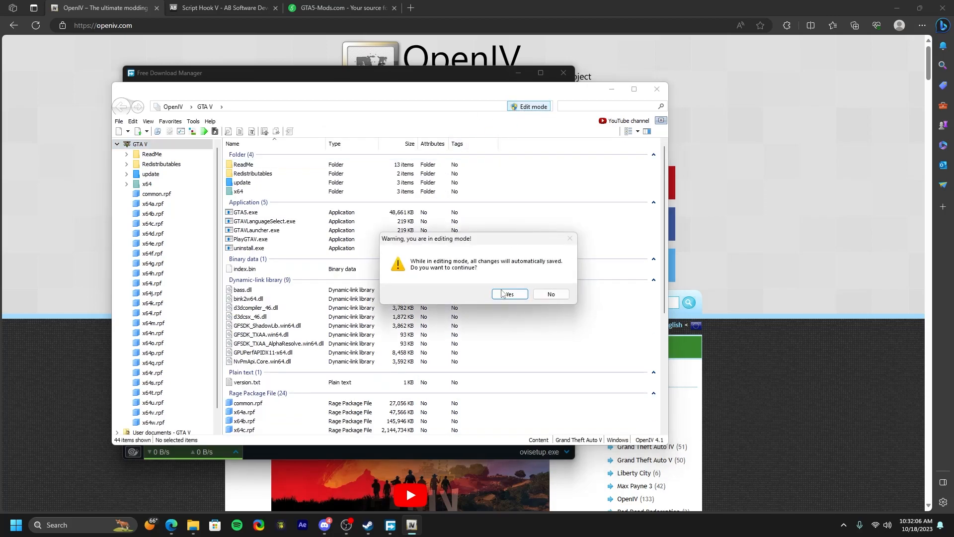
left_click(504, 291)
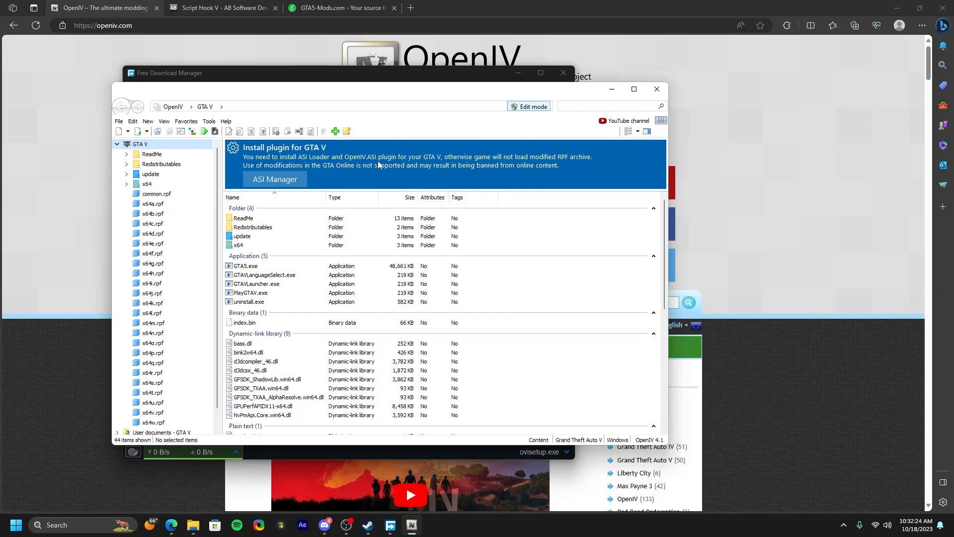
left_click(534, 106)
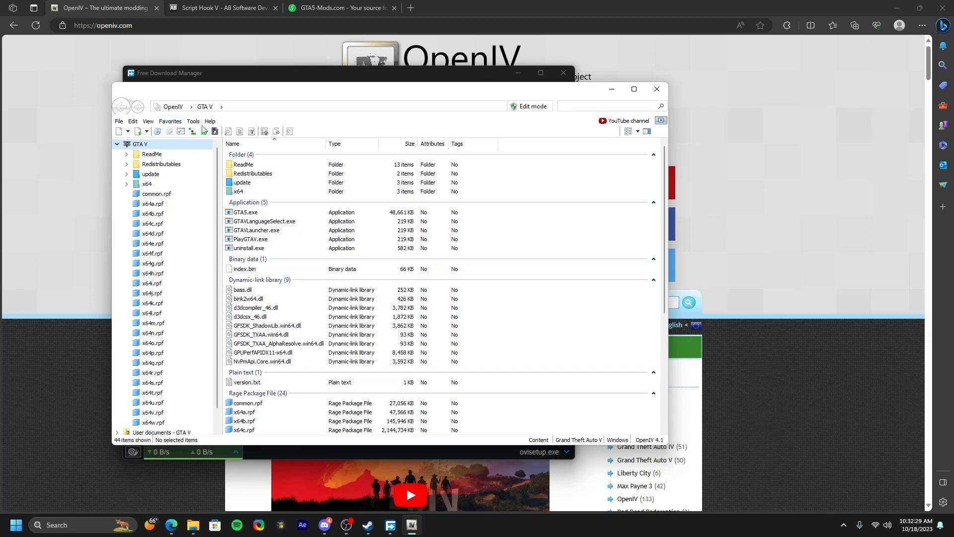
Step: Install the ASI Loader and the OpenIV.ASI plugin for GTA V through the ASI Manager
left_click(182, 131)
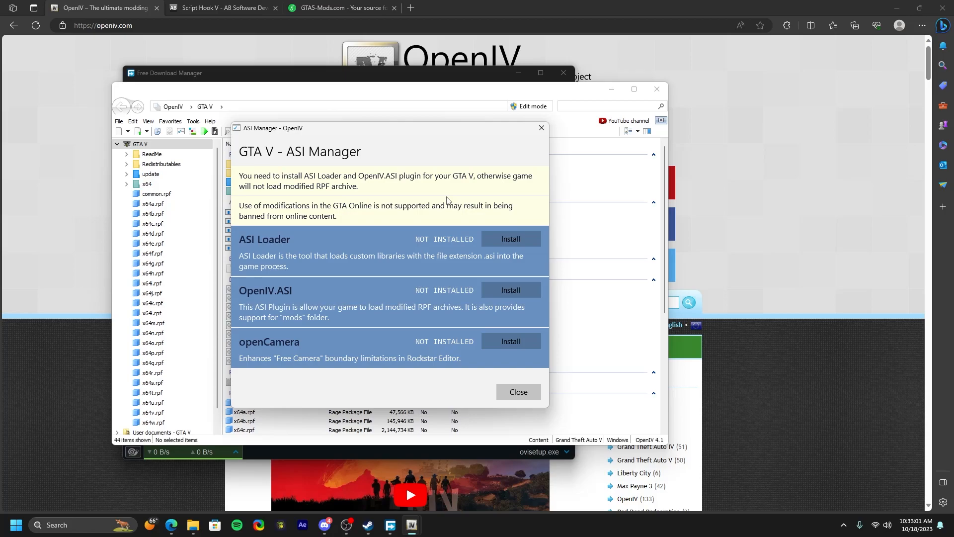
left_click_drag(351, 125, 393, 148)
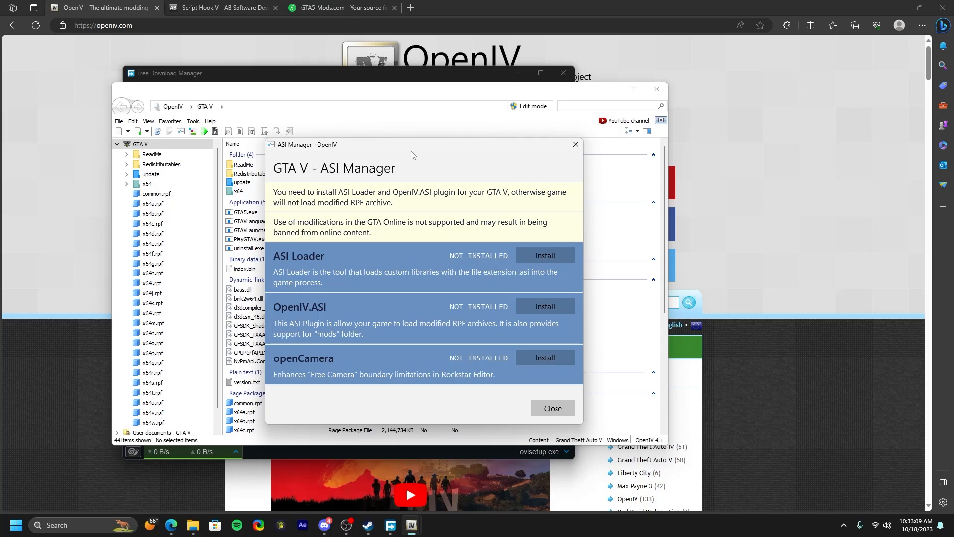
left_click_drag(387, 150, 346, 147)
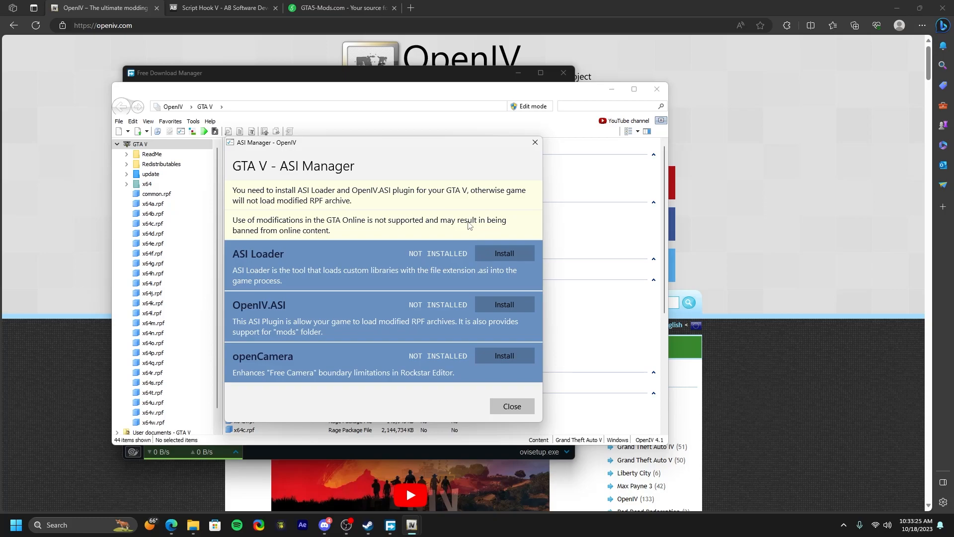
left_click_drag(458, 144, 575, 119)
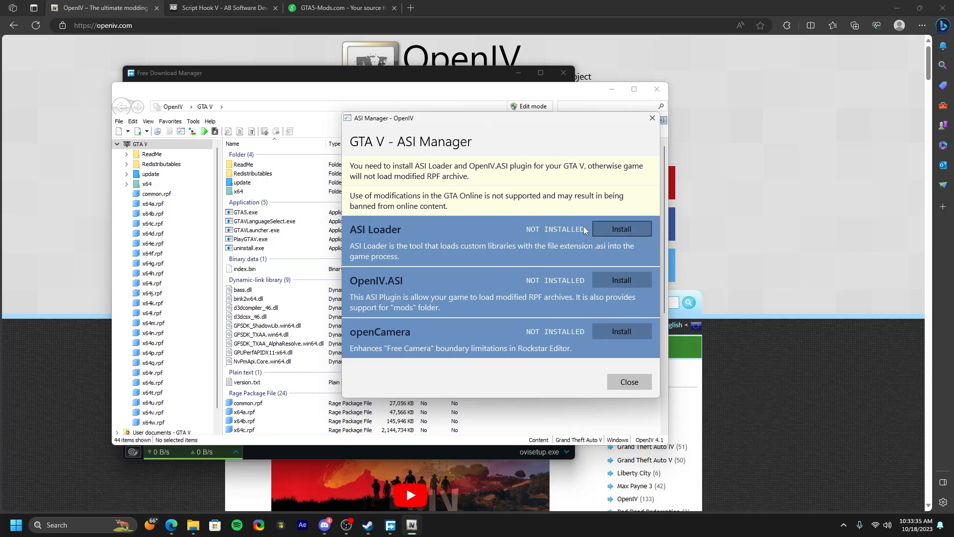
left_click(622, 229)
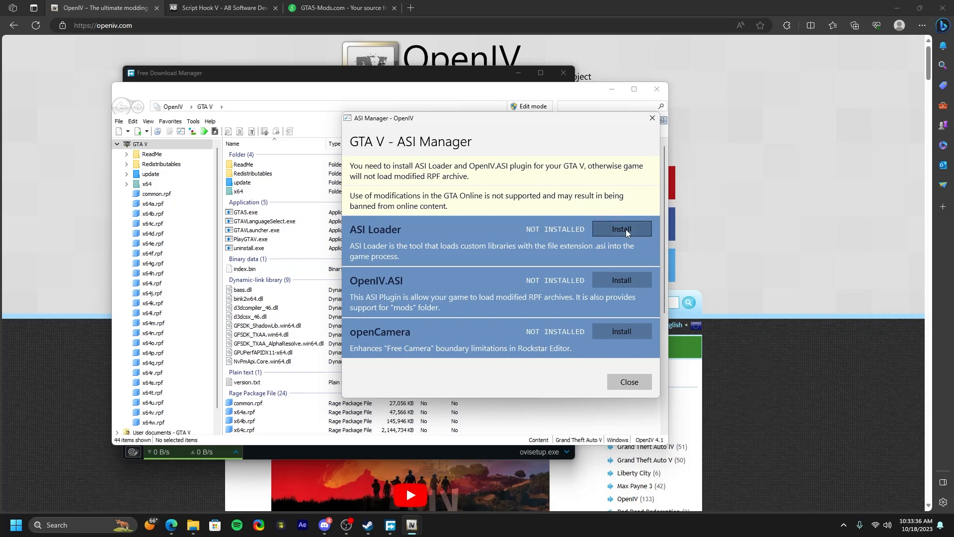
left_click(631, 282)
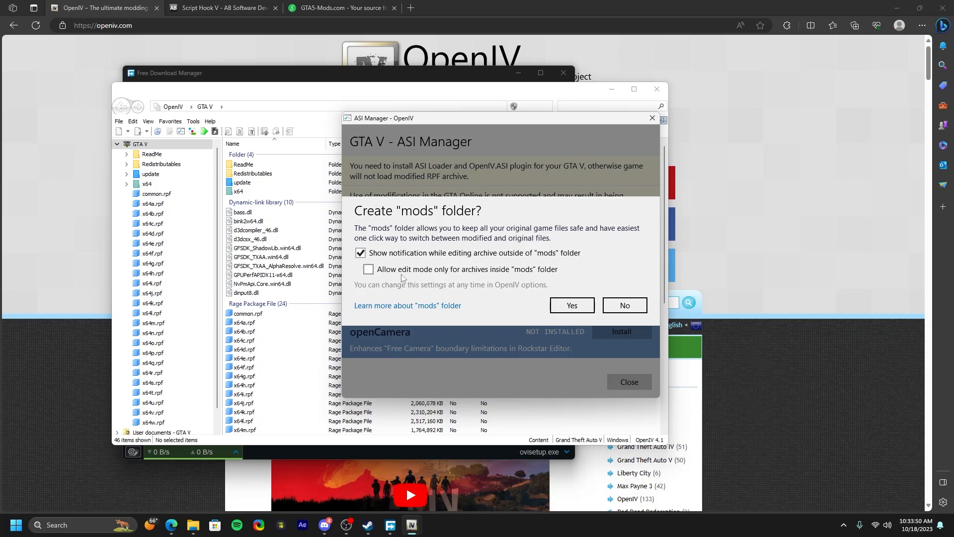
Step: Accept creating the "mods" folder and install the openCamera plugin through the ASI Manager
left_click(572, 305)
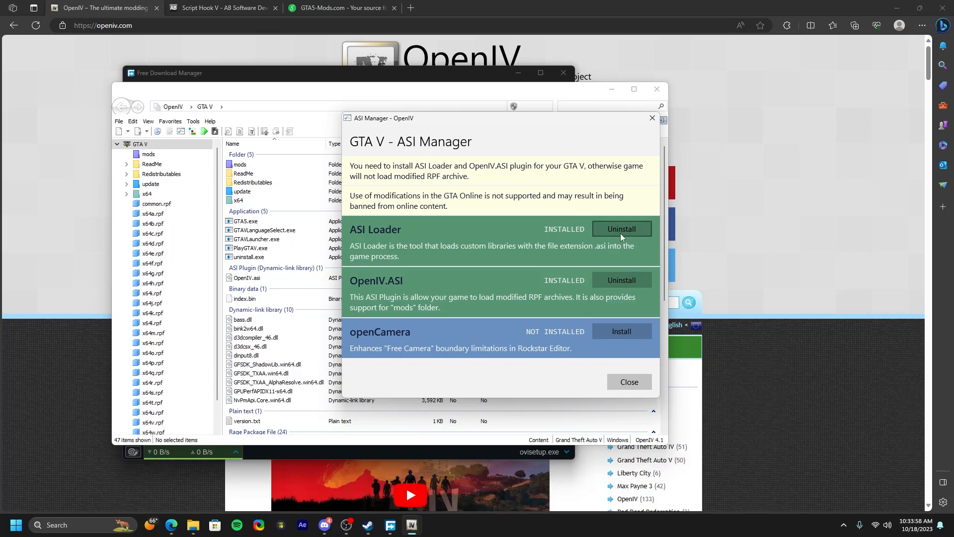
left_click(610, 337)
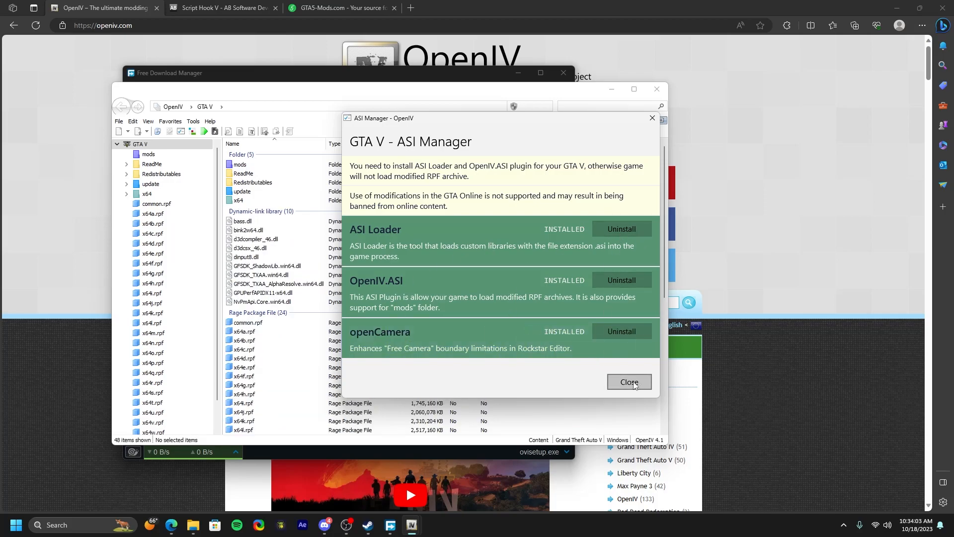
left_click(629, 382)
Step: Check the mods folder and the GTA V file list in OpenIV, and close the program
left_click_drag(305, 90, 397, 51)
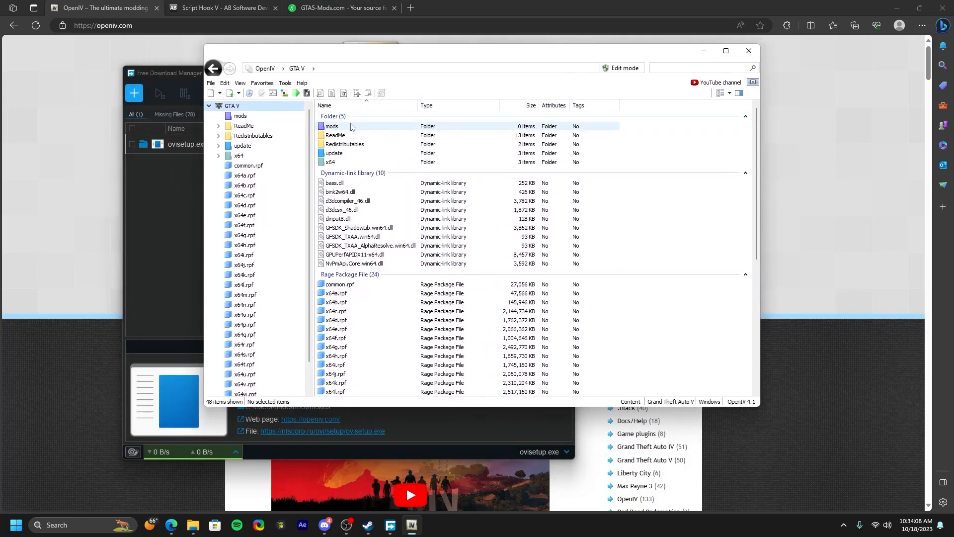
double_click(349, 128)
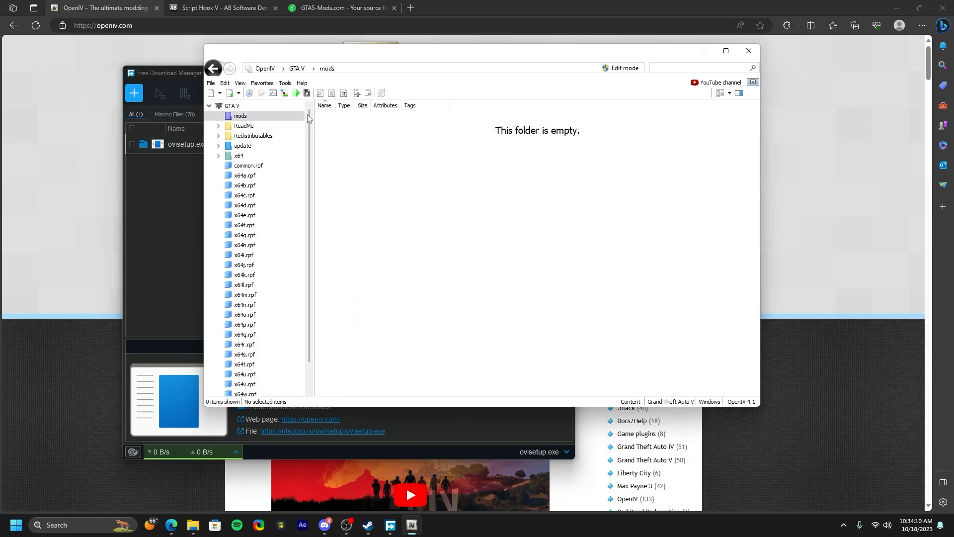
left_click(217, 71)
scroll(497, 248, "down", 10)
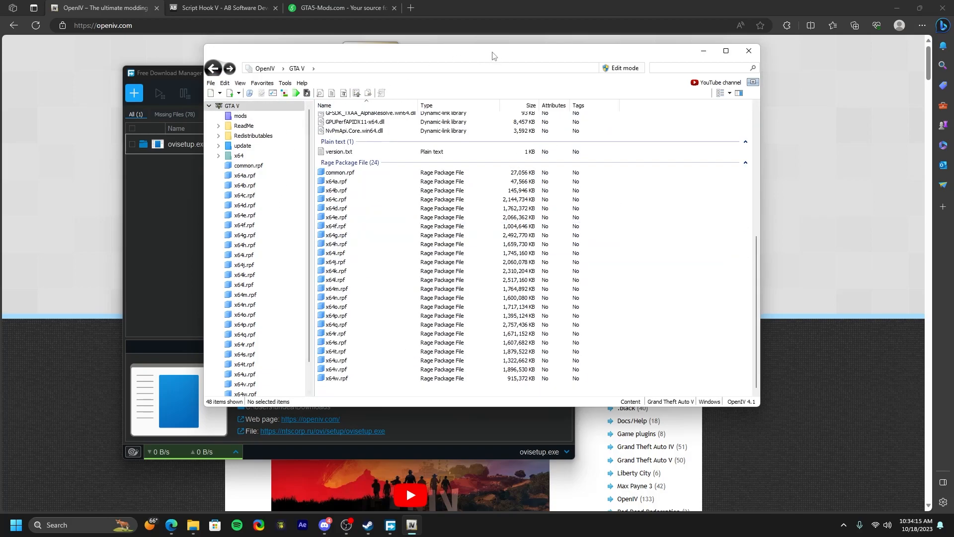
left_click_drag(495, 58, 546, 119)
left_click_drag(471, 109, 371, 101)
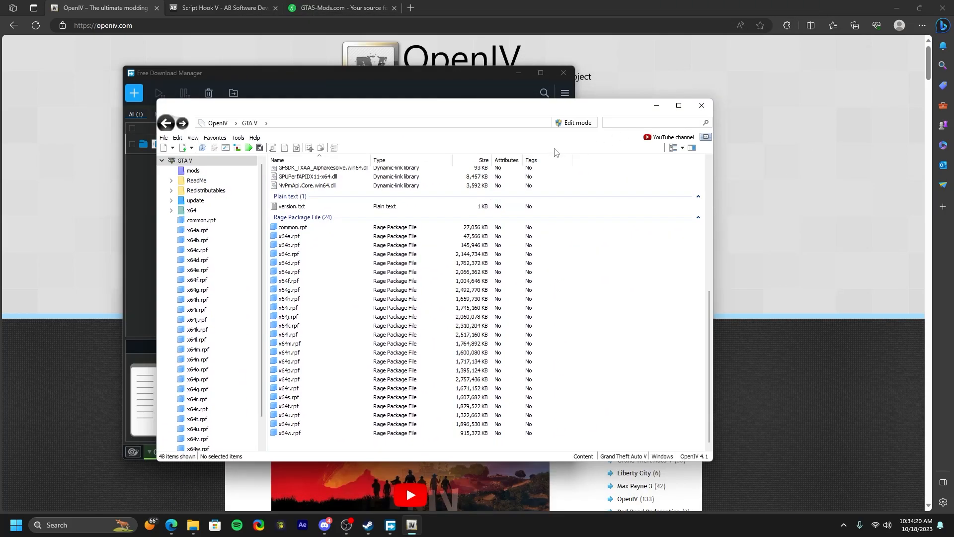
left_click(701, 108)
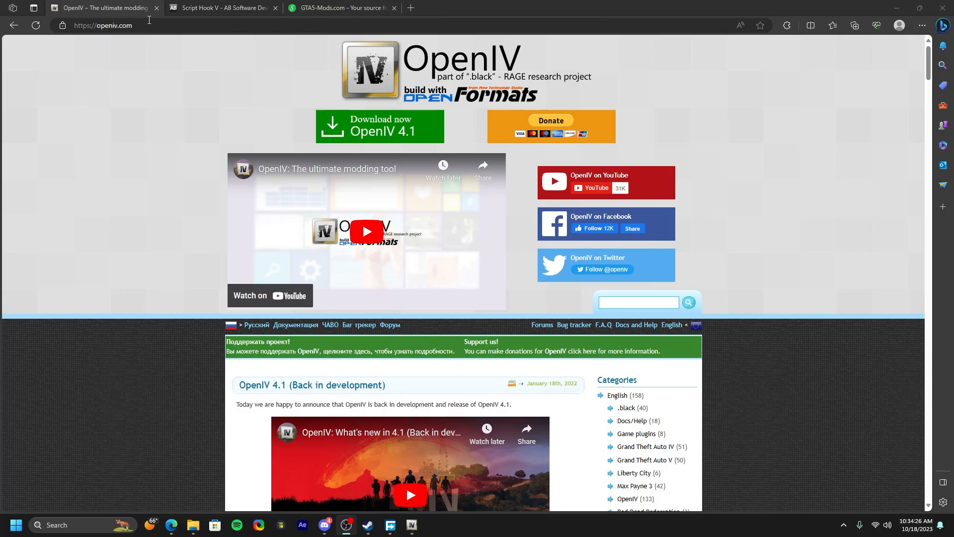
Step: Close the OpenIV website and browse the featured and latest files on the GTA5-Mods.com home page
left_click(156, 9)
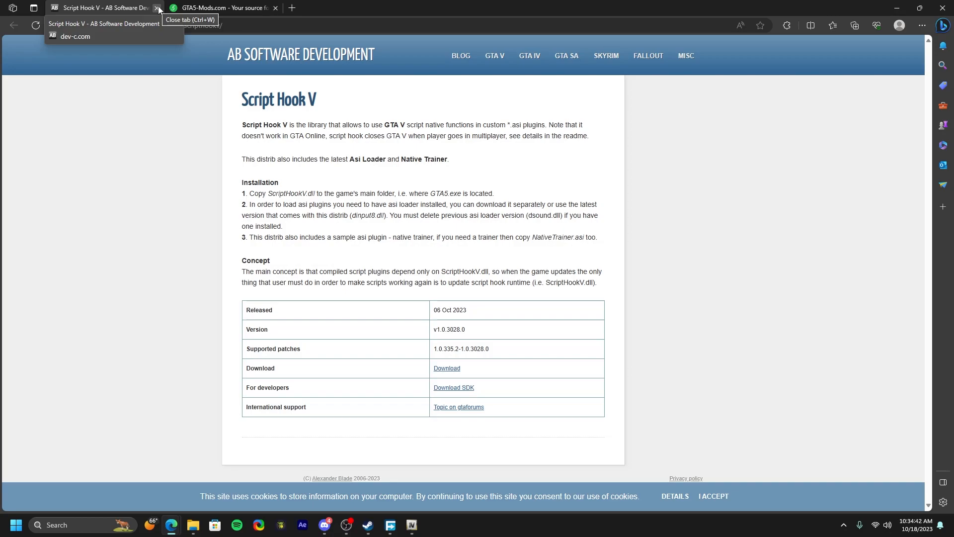
left_click(214, 8)
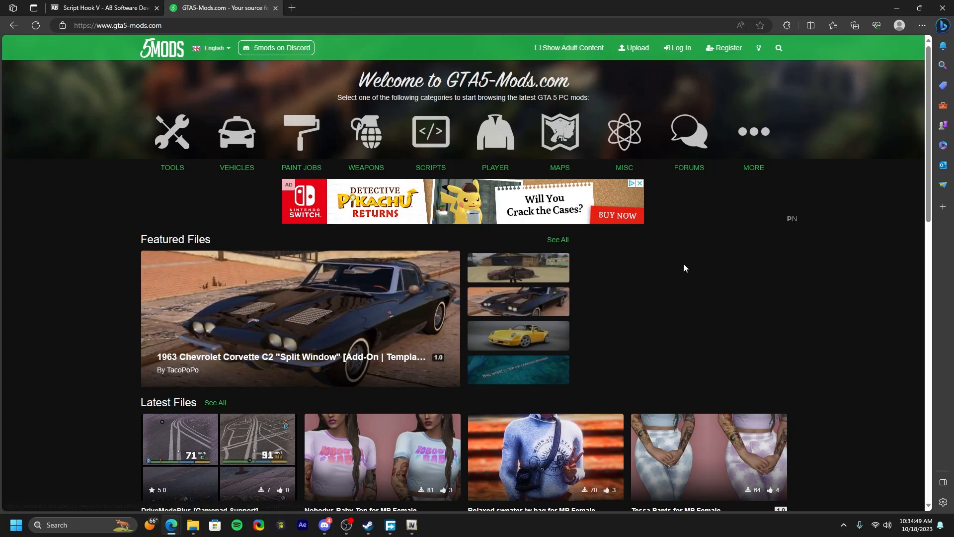
scroll(685, 268, "down", 8)
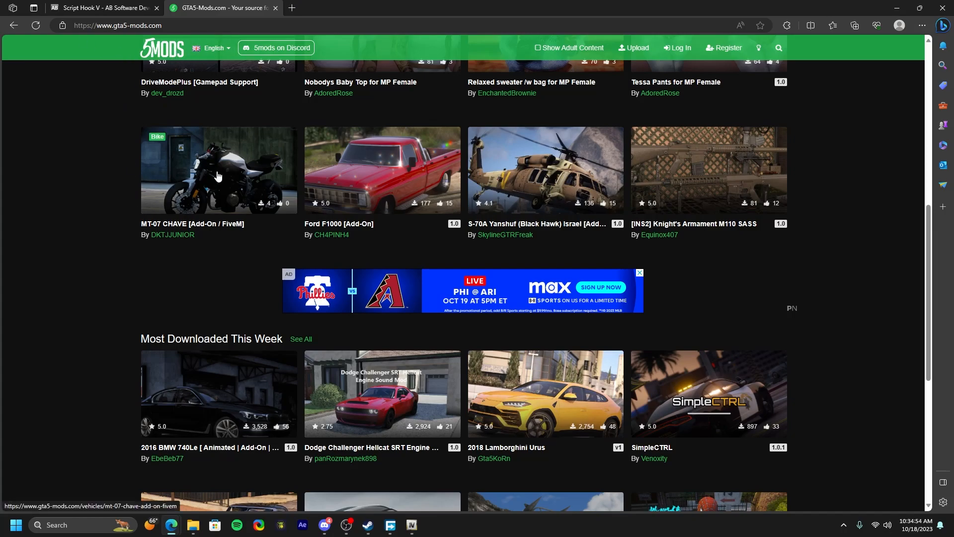
scroll(245, 245, "up", 8)
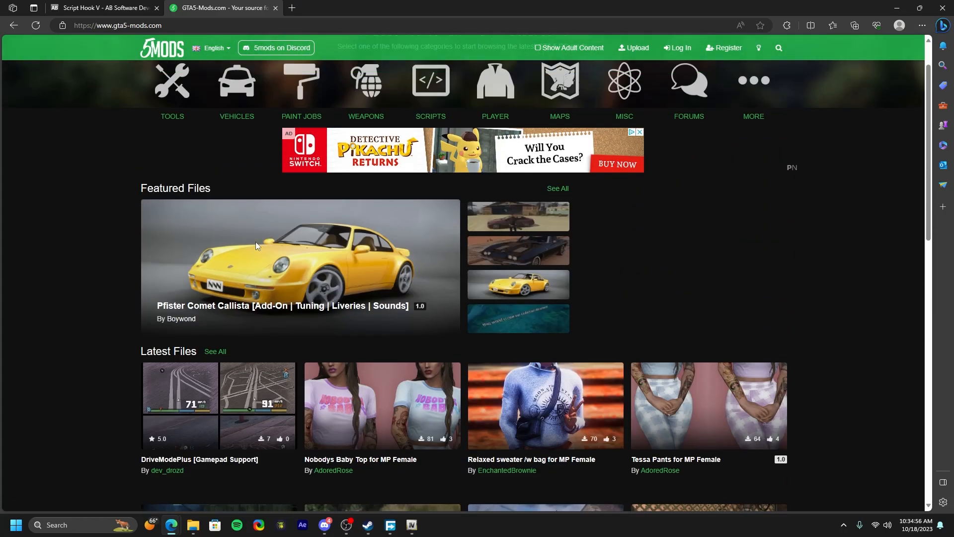
scroll(320, 365, "down", 4)
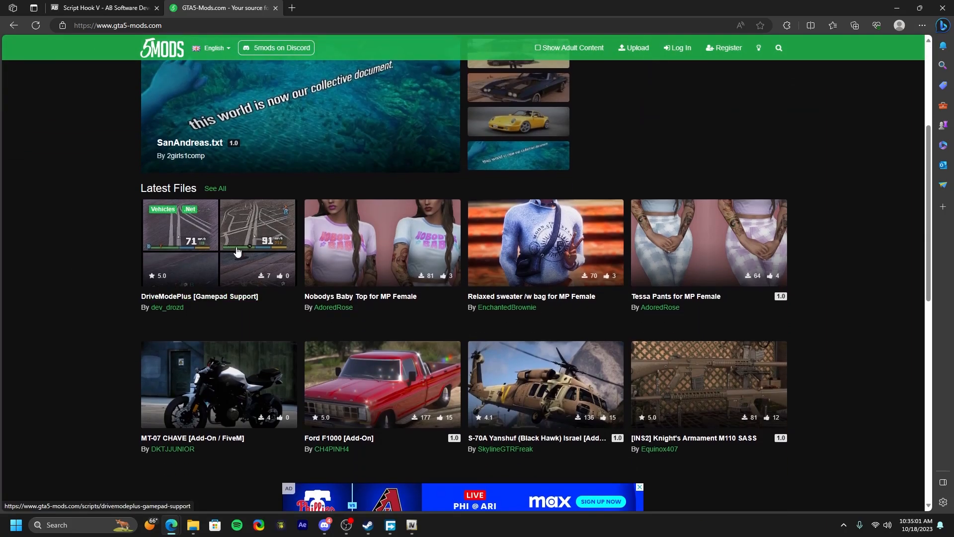
Step: View the DriveModePlus [Gamepad Support] script page and return to the GTA5-Mods.com home page to look over its listed mods
left_click(219, 251)
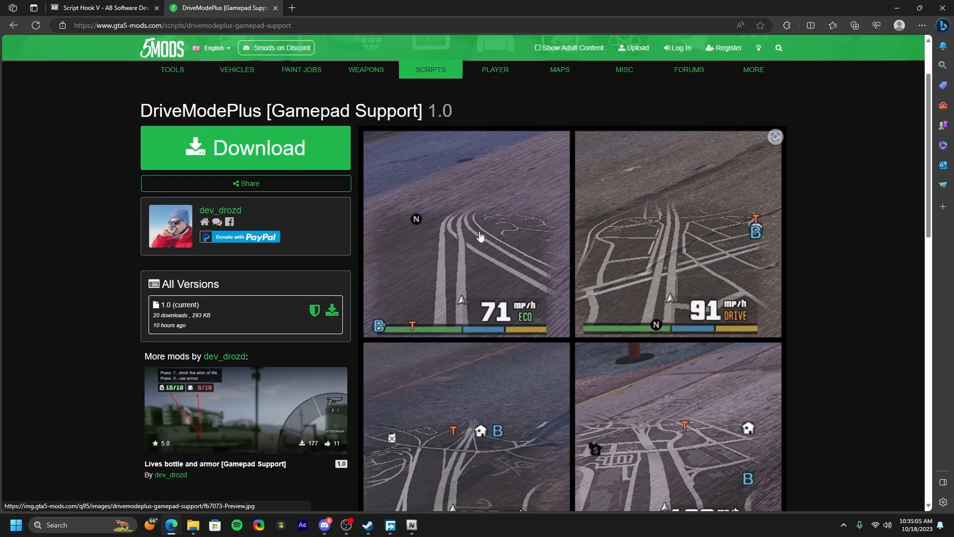
scroll(720, 402, "down", 4)
left_click(13, 26)
scroll(615, 286, "down", 6)
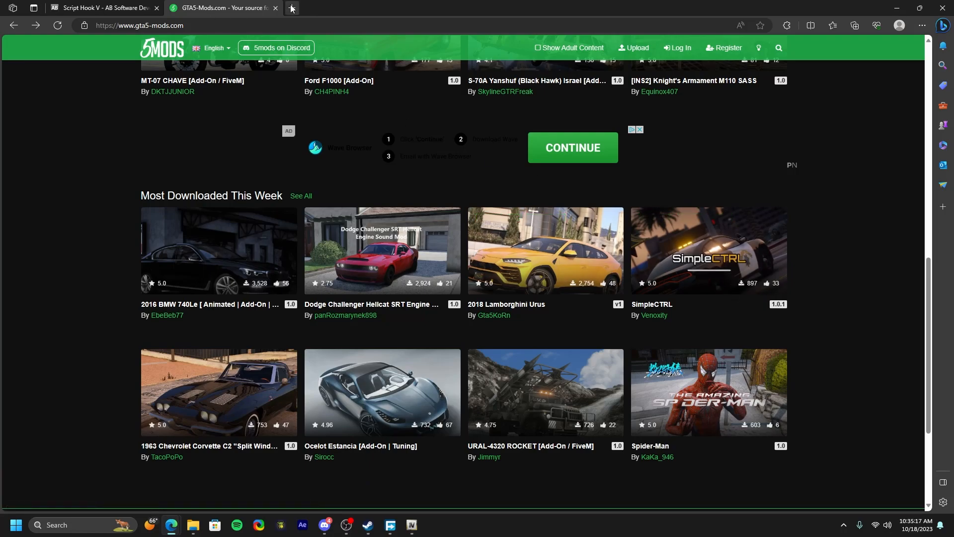
scroll(752, 55, "up", 10)
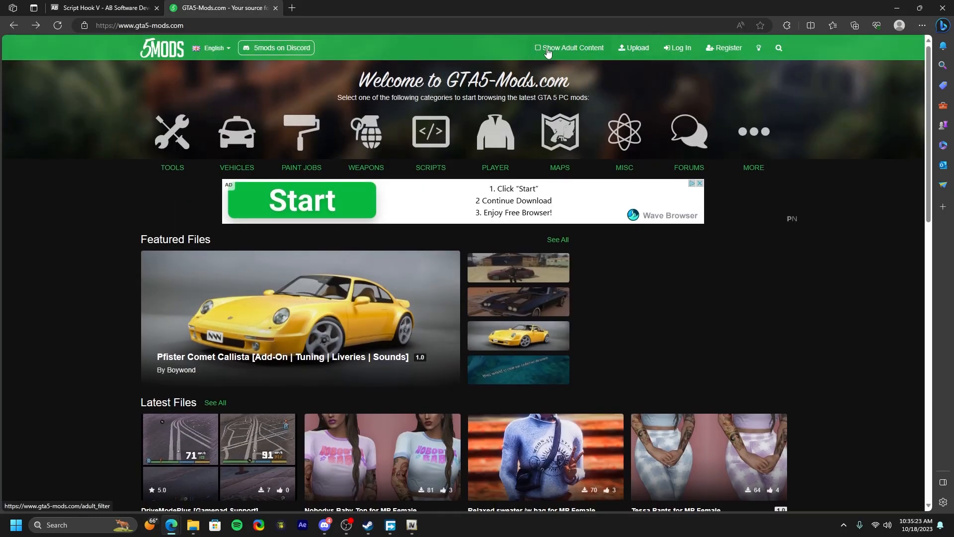
Step: Search GTA5-Mods.com for "Visual V" to reach the VisualV mod page
left_click(778, 48)
type("Vis")
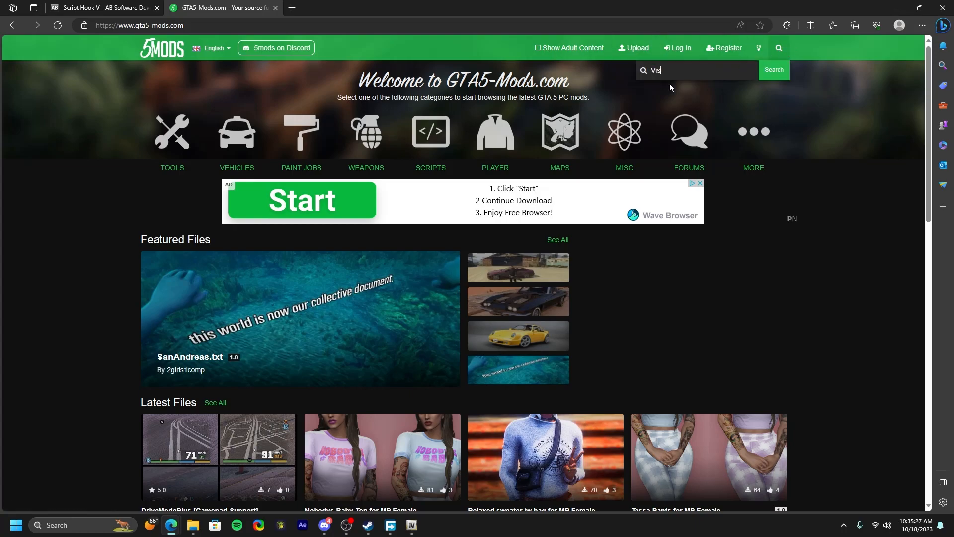
type("ual V")
key("Return")
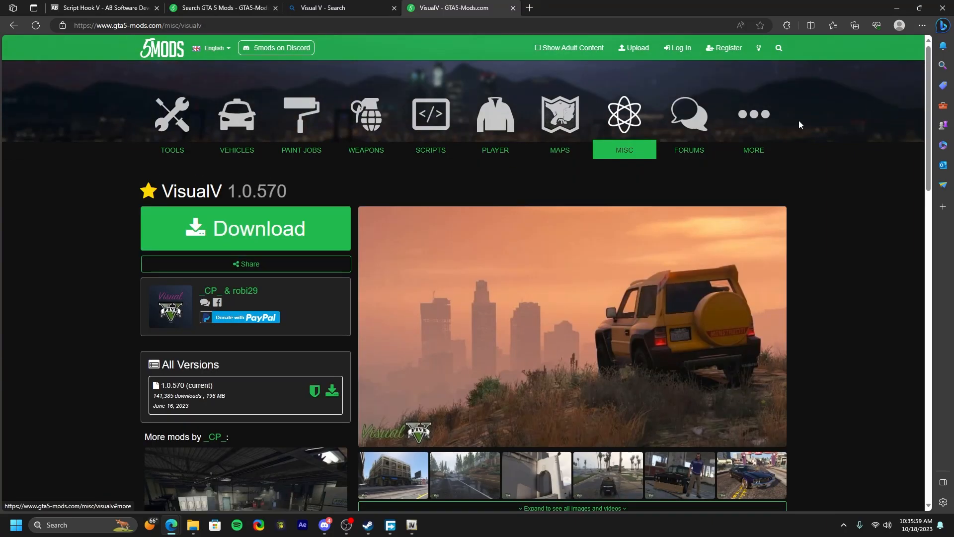
Step: Examine the VisualV mod page, including its version heading, preview images and description of changes
scroll(428, 214, "down", 3)
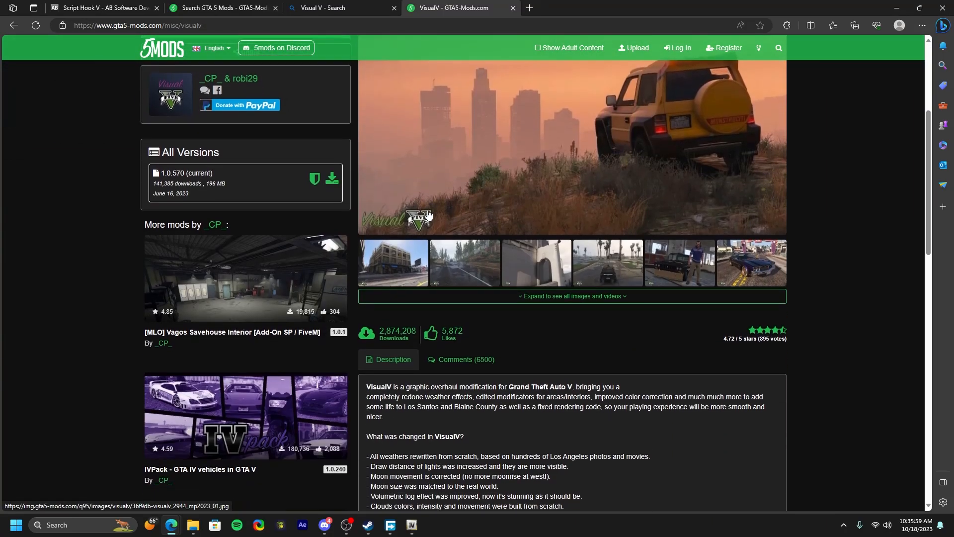
scroll(428, 215, "down", 4)
scroll(315, 278, "up", 9)
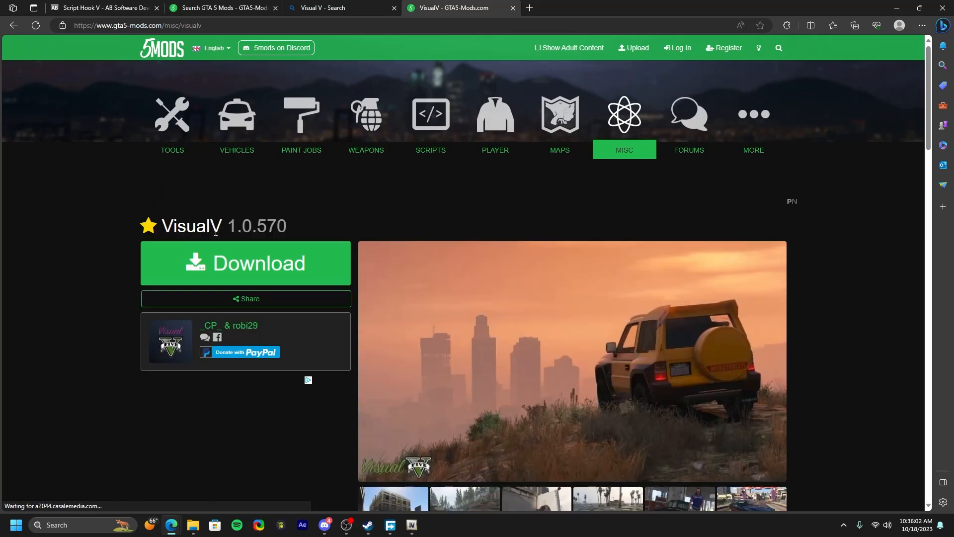
left_click_drag(216, 231, 161, 231)
left_click(122, 196)
scroll(350, 341, "down", 5)
scroll(271, 283, "up", 4)
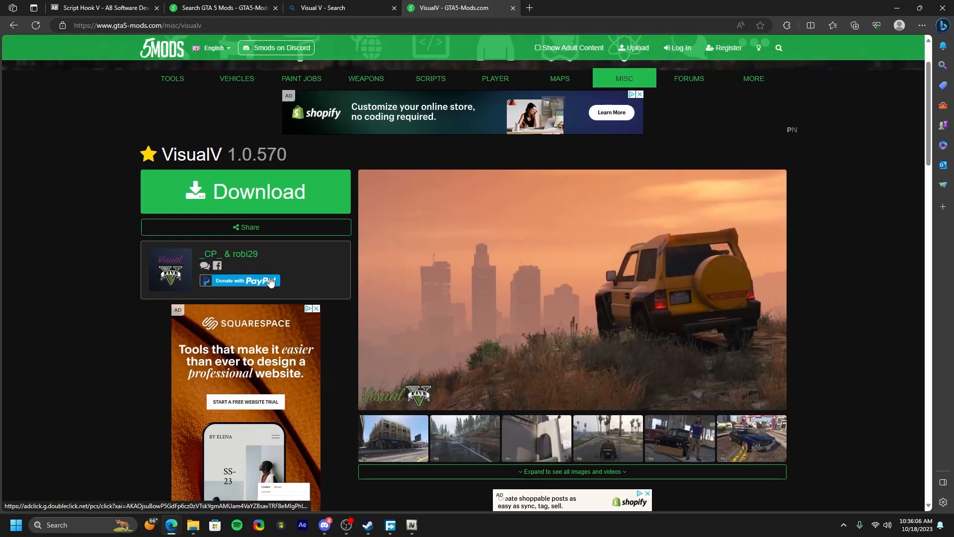
scroll(461, 236, "down", 7)
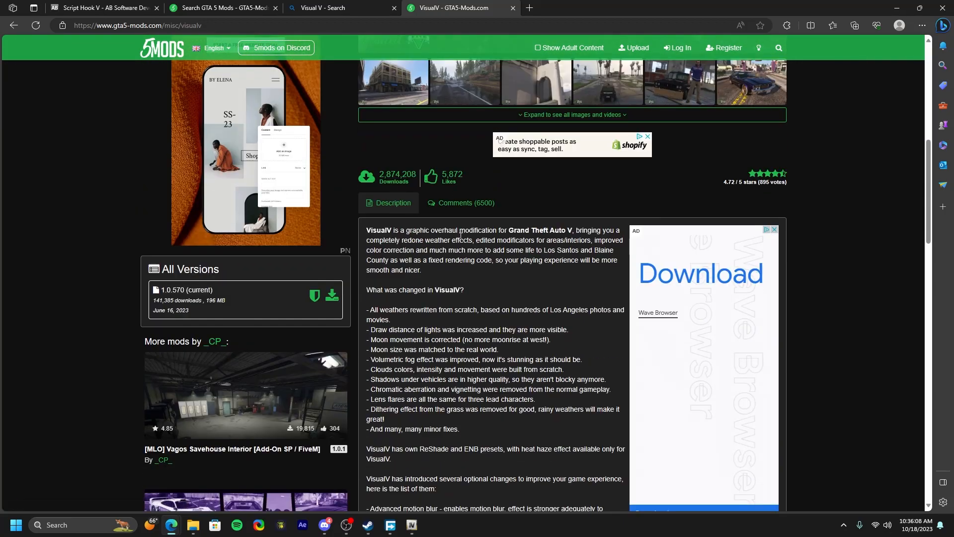
scroll(461, 236, "up", 5)
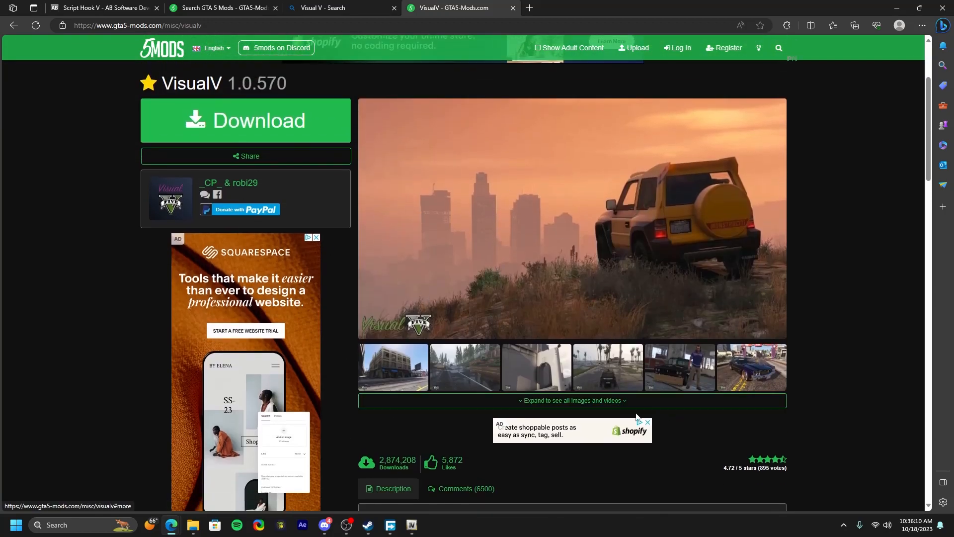
Step: View several VisualV screenshots at full size, starting from the man beside the black car, and close the gallery
left_click(675, 370)
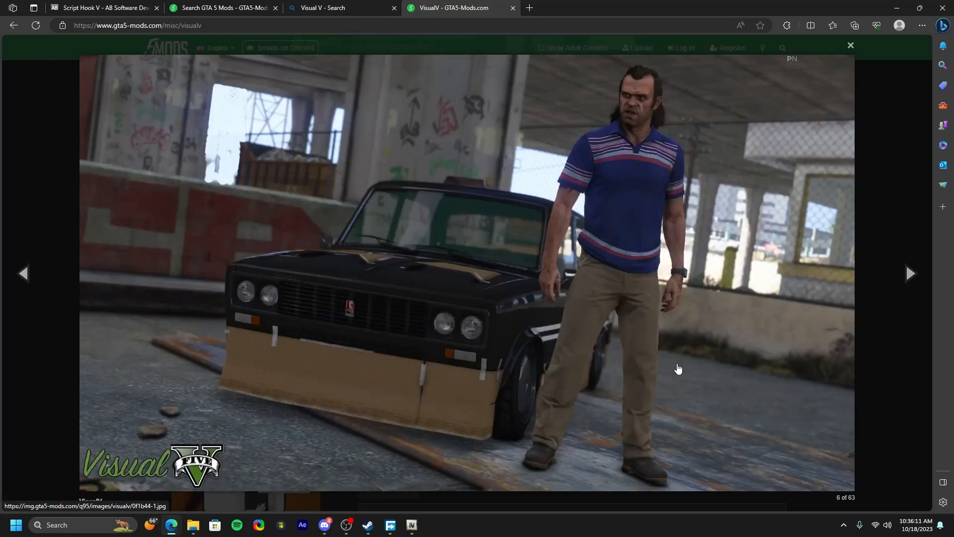
left_click(913, 283)
left_click(912, 280)
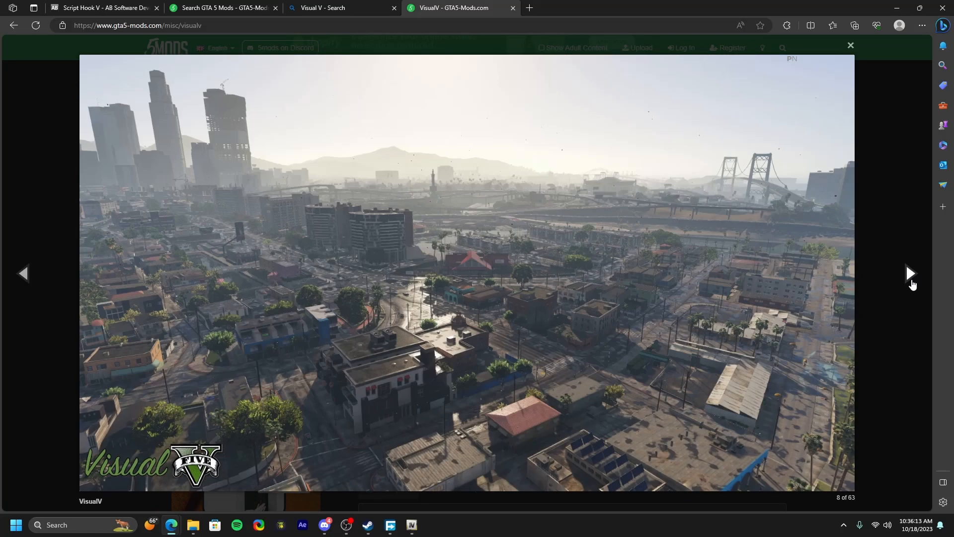
left_click(29, 291)
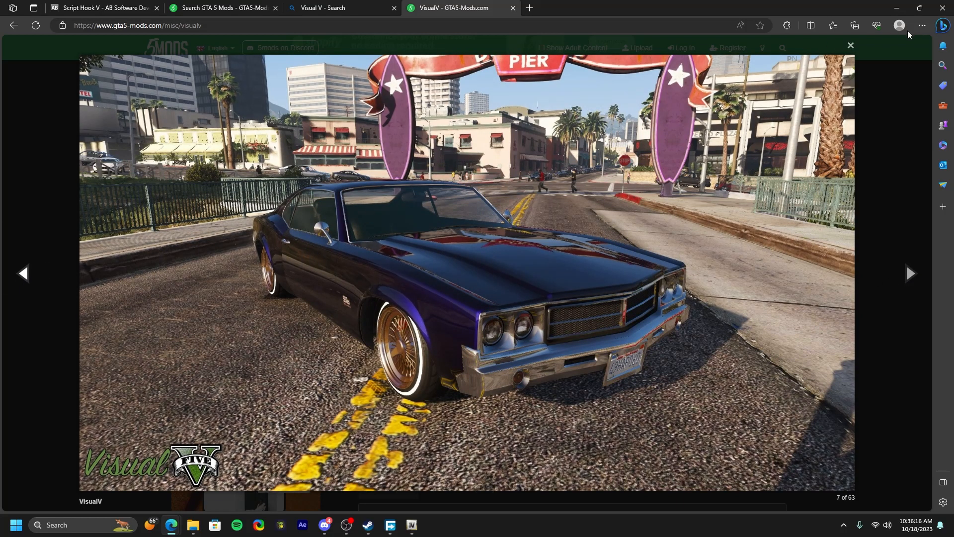
left_click(851, 46)
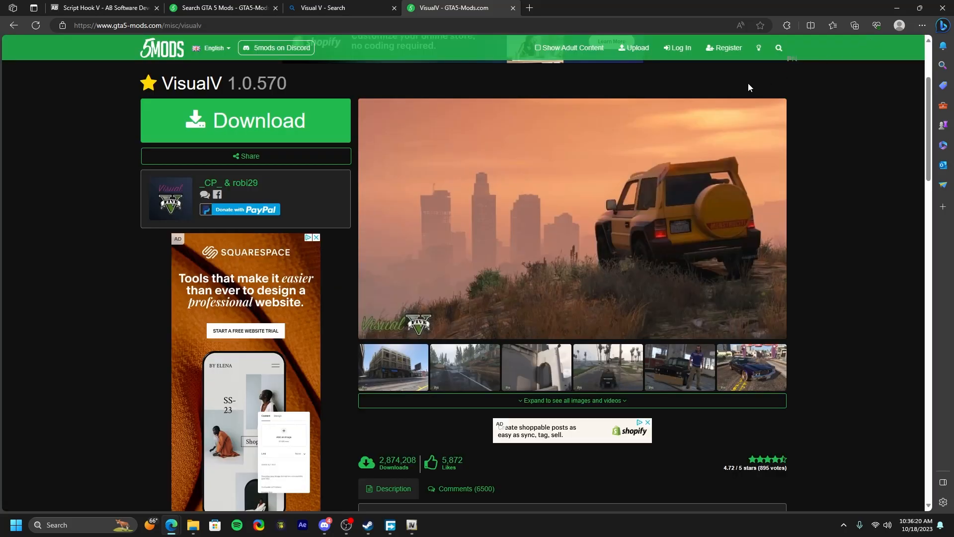
Step: Reopen the VisualV gallery at the purple car, advance through the city and beach screenshots, and close it
scroll(894, 244, "up", 3)
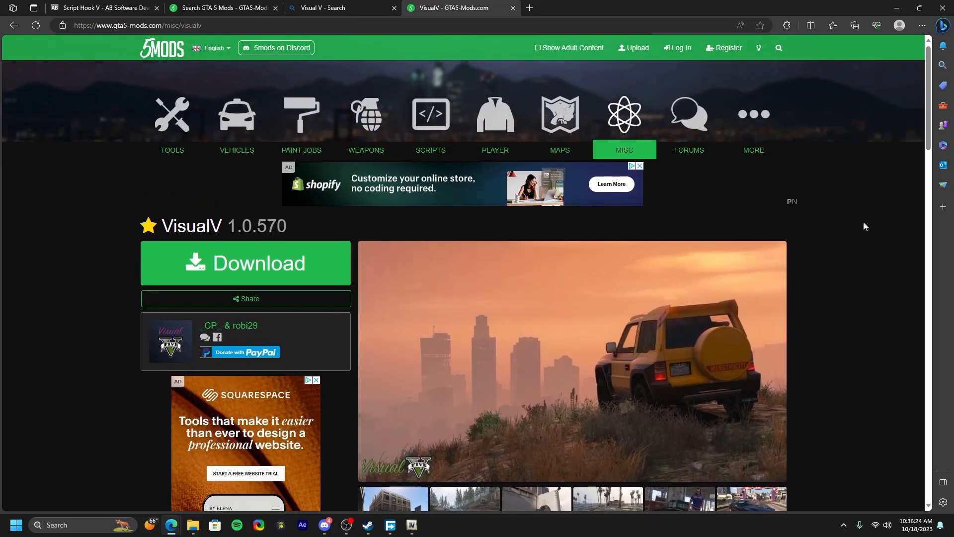
scroll(864, 226, "down", 4)
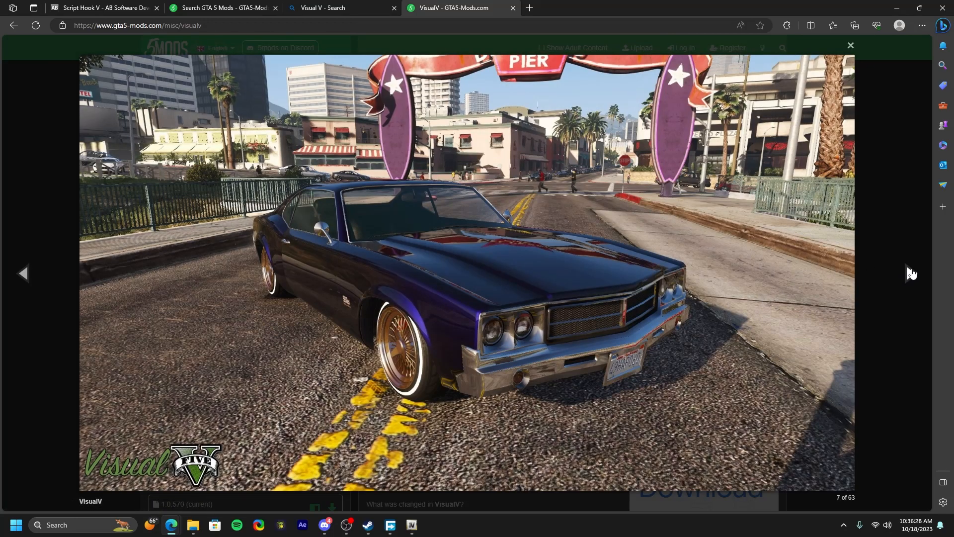
left_click(909, 273)
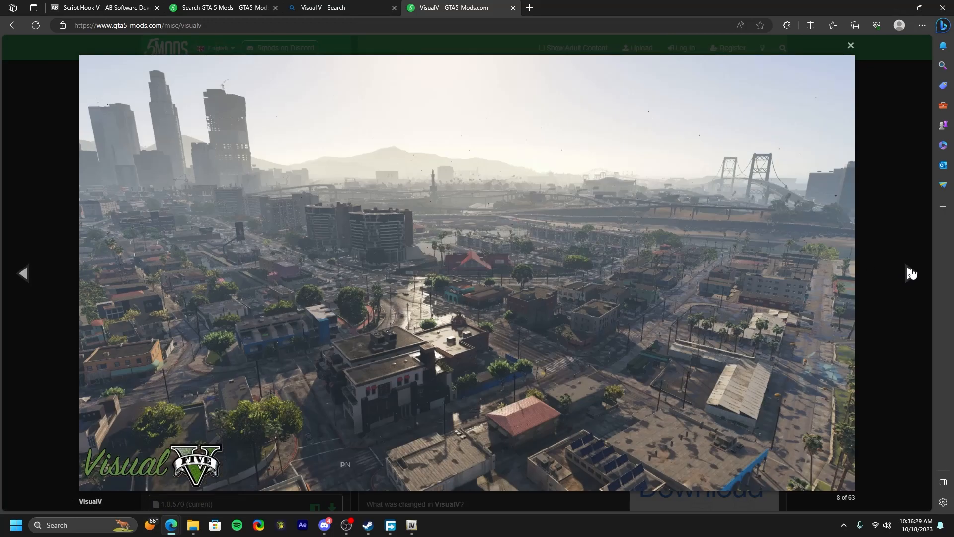
left_click(910, 272)
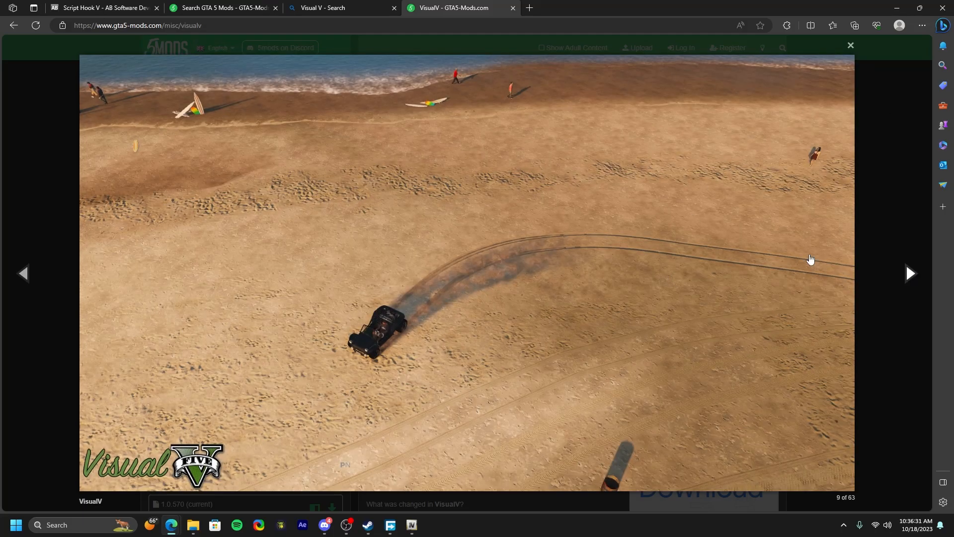
left_click(850, 45)
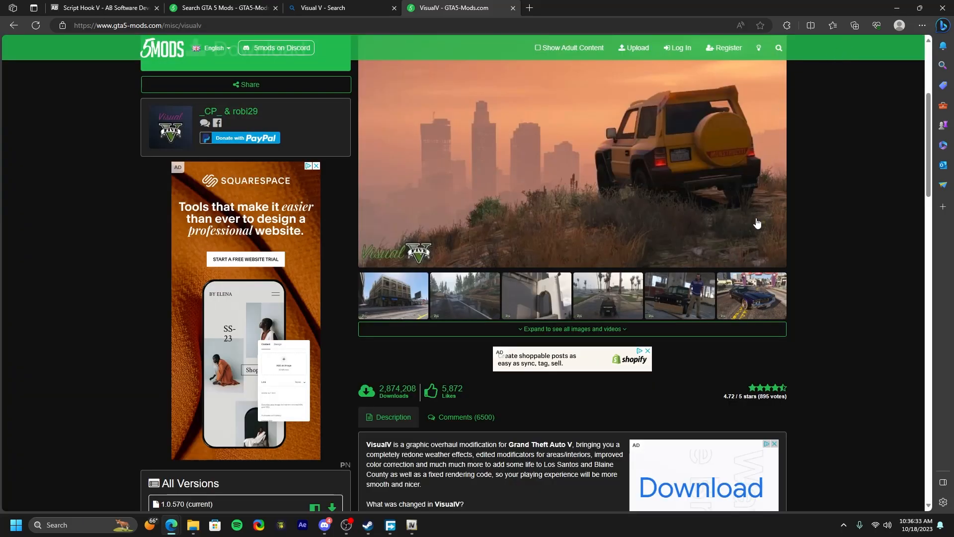
Step: Download the VisualV 1.0.570 archive to the Downloads folder with Free Download Manager, keeping the file name 09e576-VisualV 1.0.570.7z
scroll(760, 222, "up", 5)
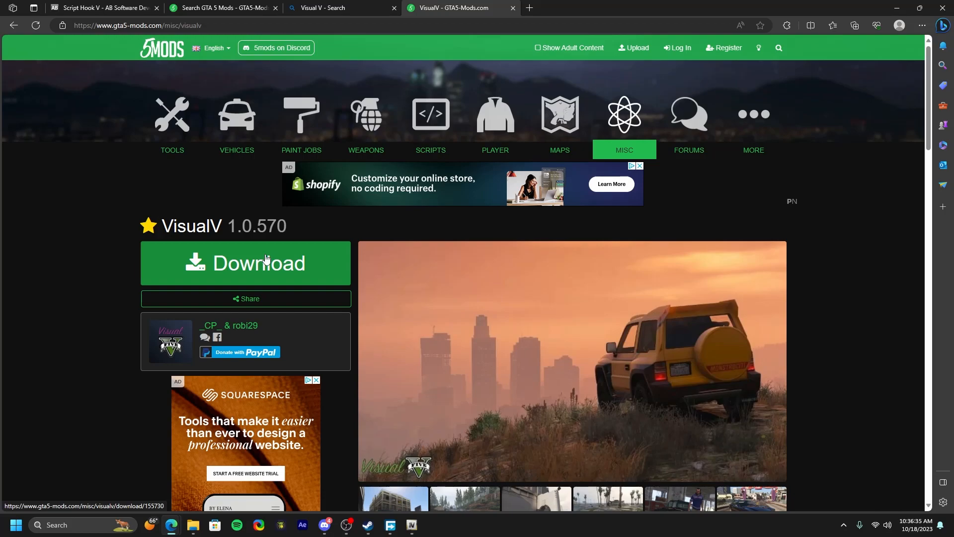
left_click(267, 258)
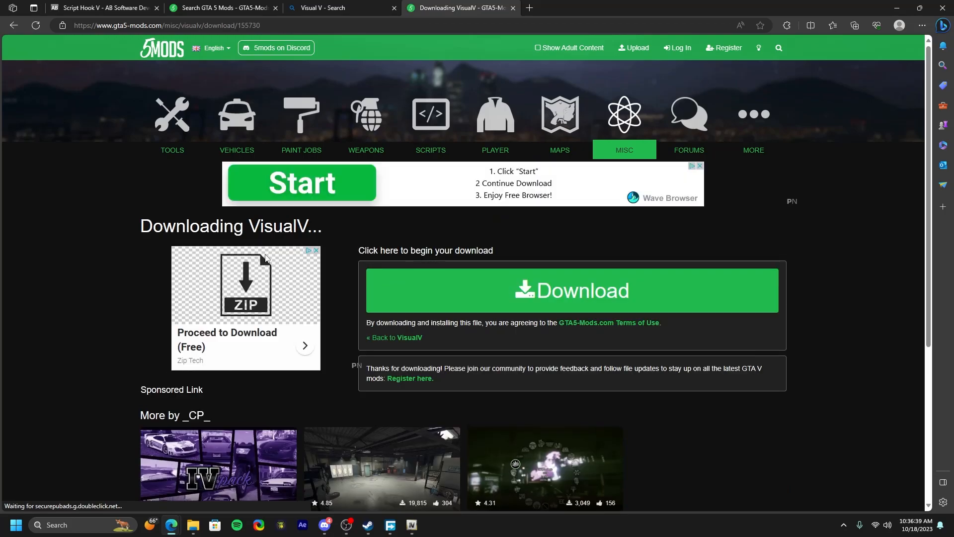
left_click(401, 280)
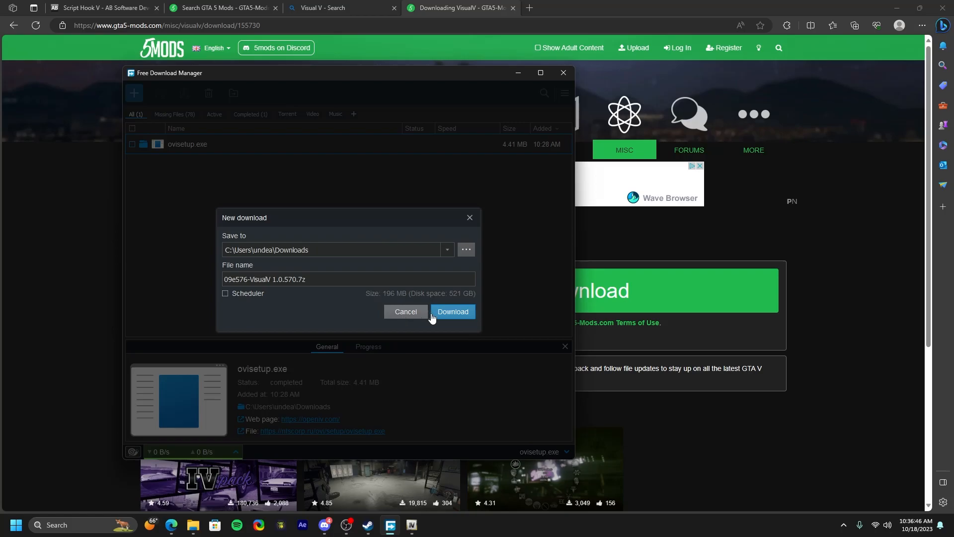
left_click(456, 313)
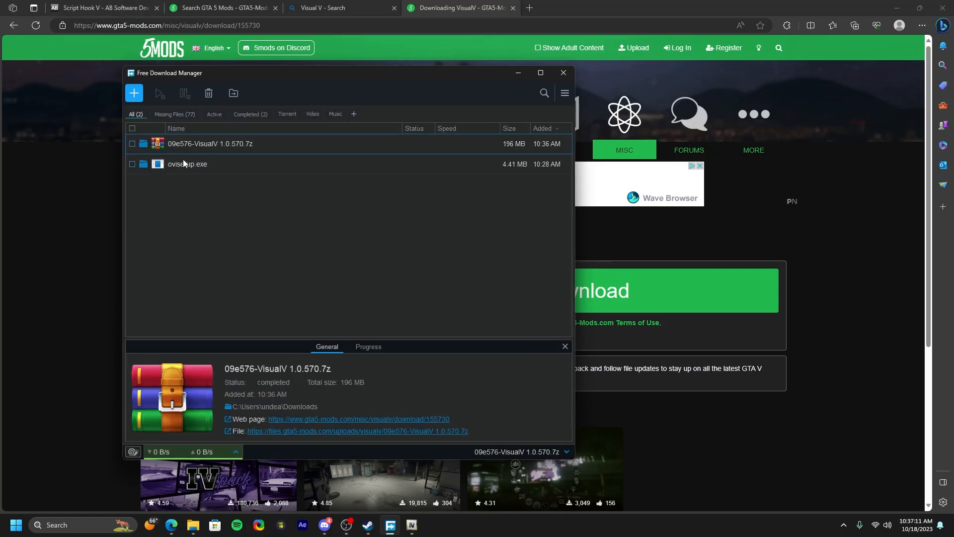
Step: Open the Downloads folder that holds the VisualV archive and move its window clear of the download manager
left_click(143, 144)
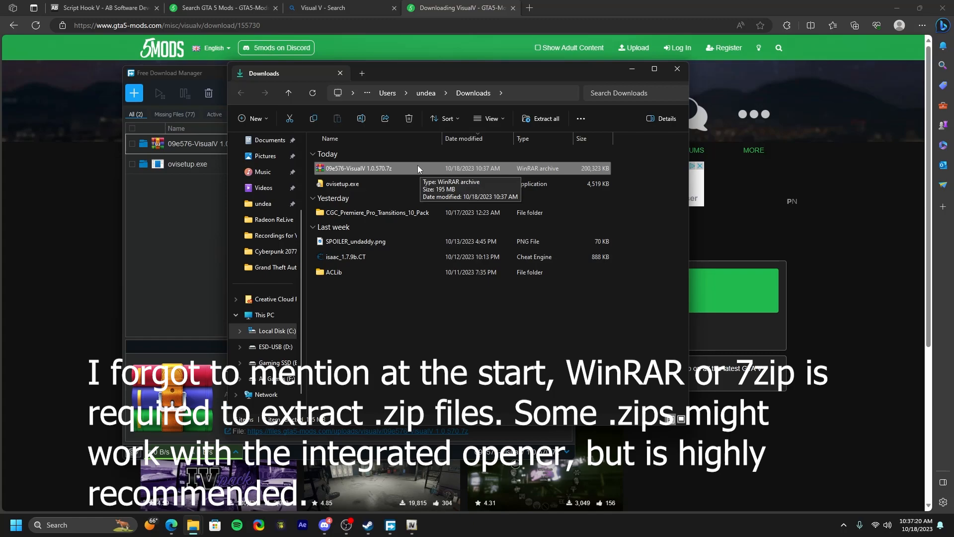
left_click_drag(555, 75, 582, 98)
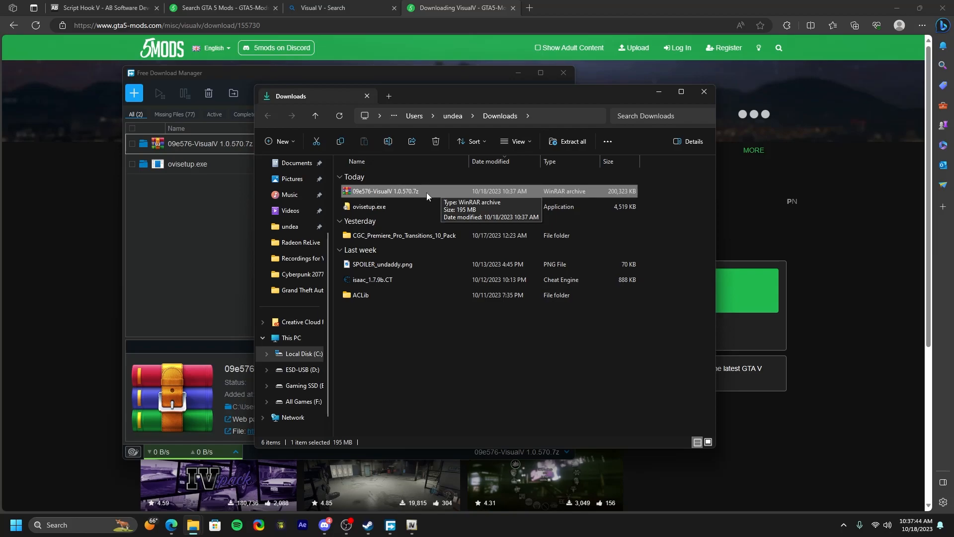
Step: Search the web for winrar and view the list of available versions on the RARLAB download page
left_click(530, 8)
type("winrar")
key("Return")
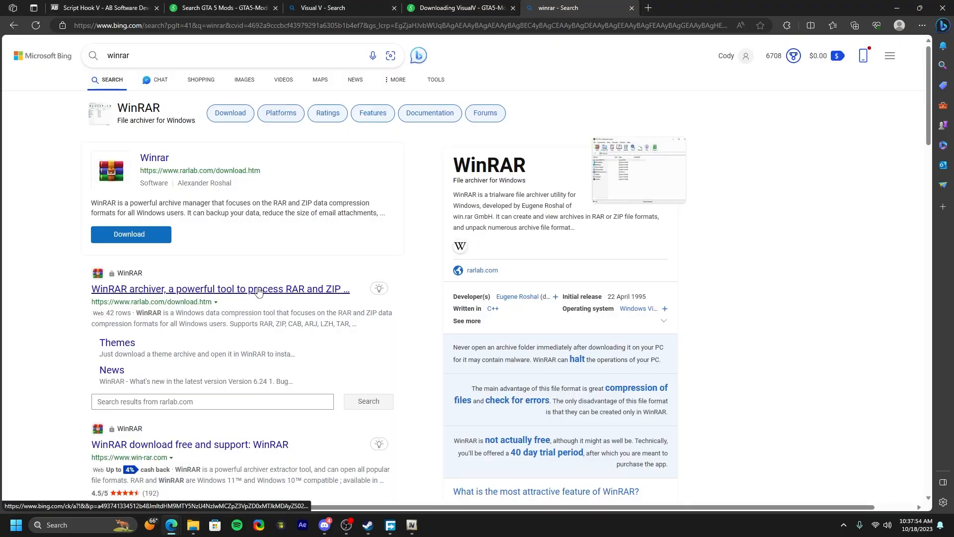
left_click(260, 289)
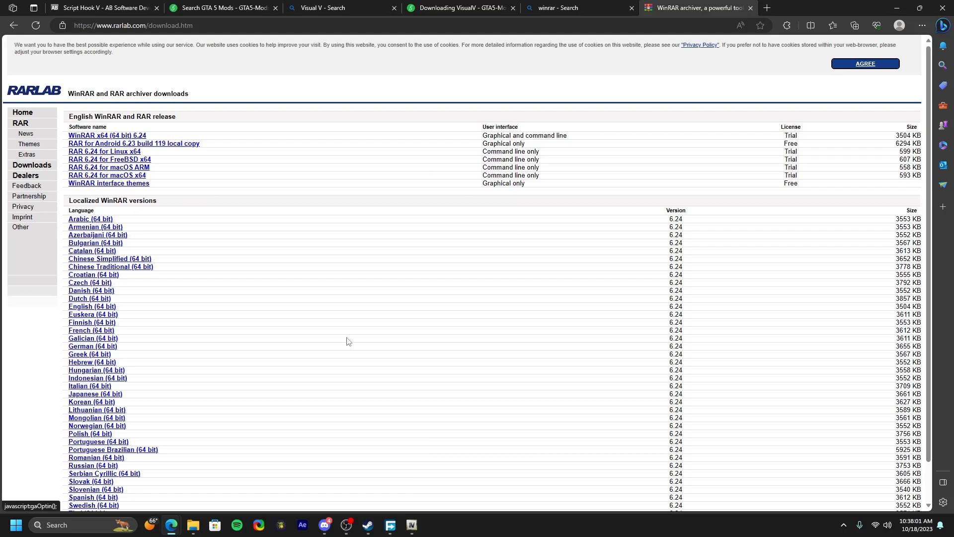
scroll(357, 278, "down", 2)
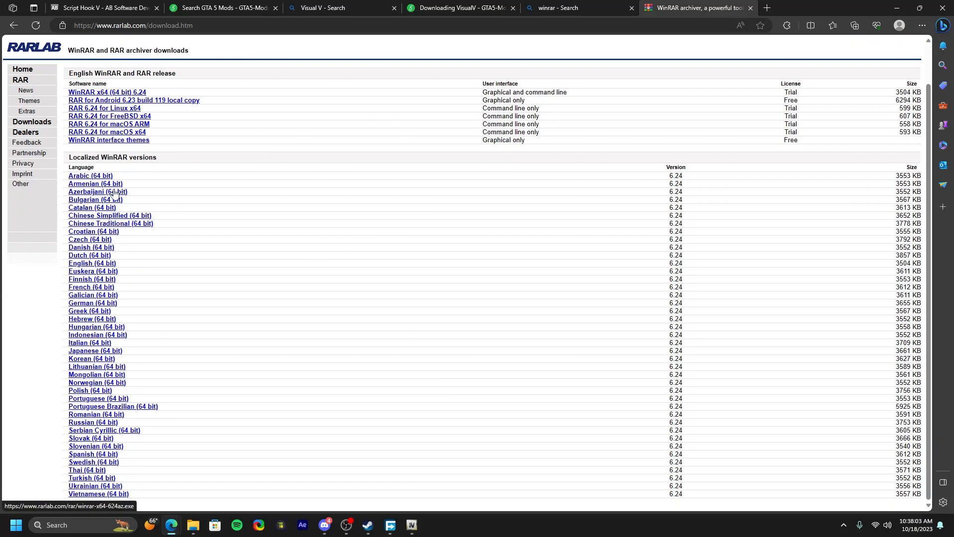
scroll(49, 126, "up", 1)
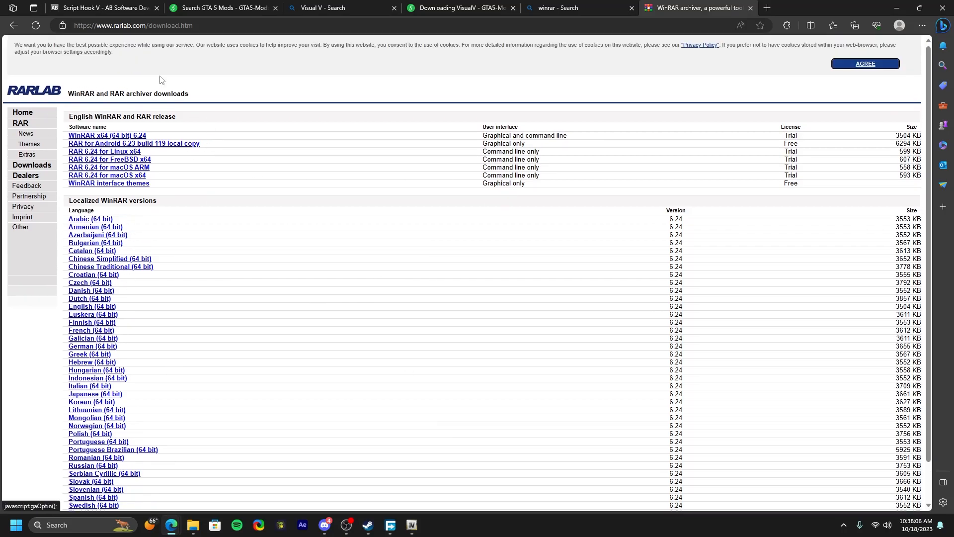
Step: Look up 7zip, view the 7-Zip site, and close both the 7-Zip and WinRAR pages
left_click(577, 8)
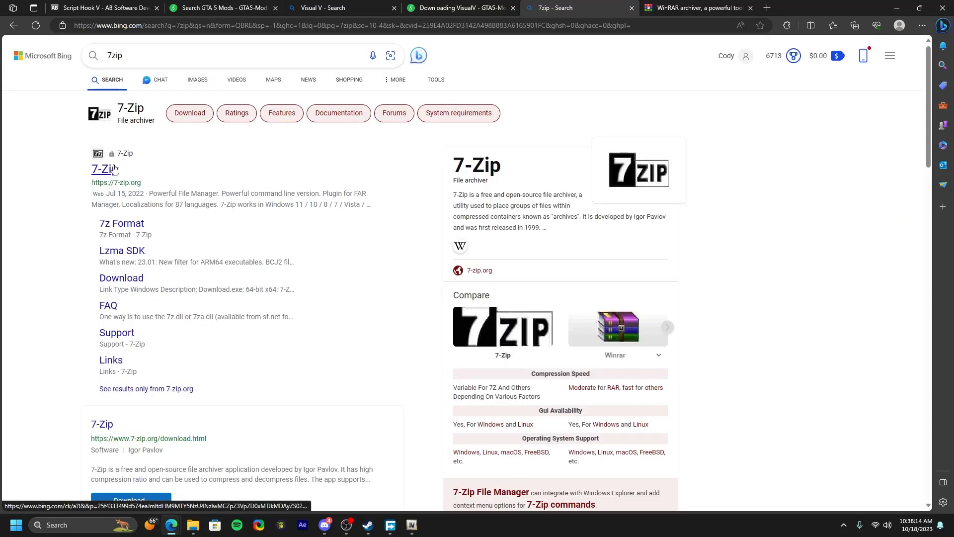
left_click(116, 168)
left_click(611, 8)
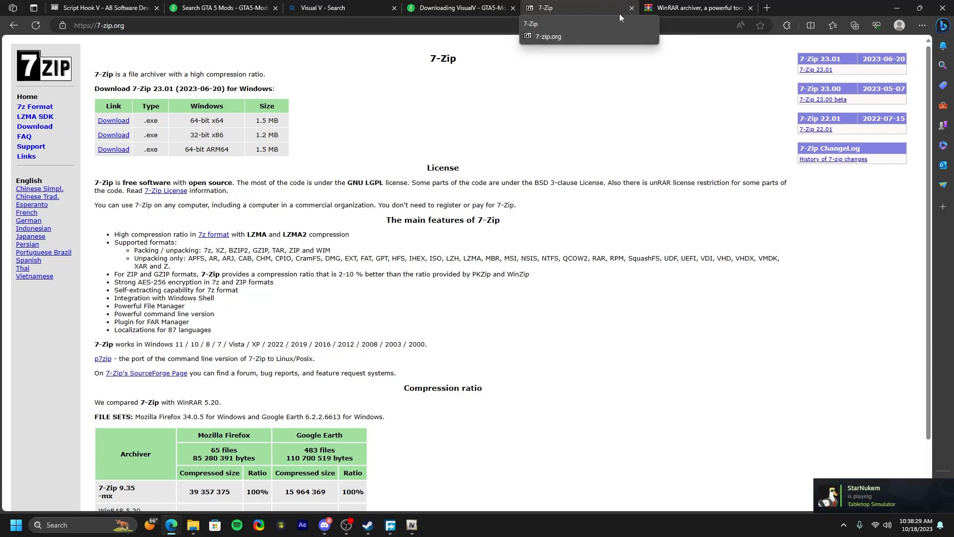
left_click(632, 8)
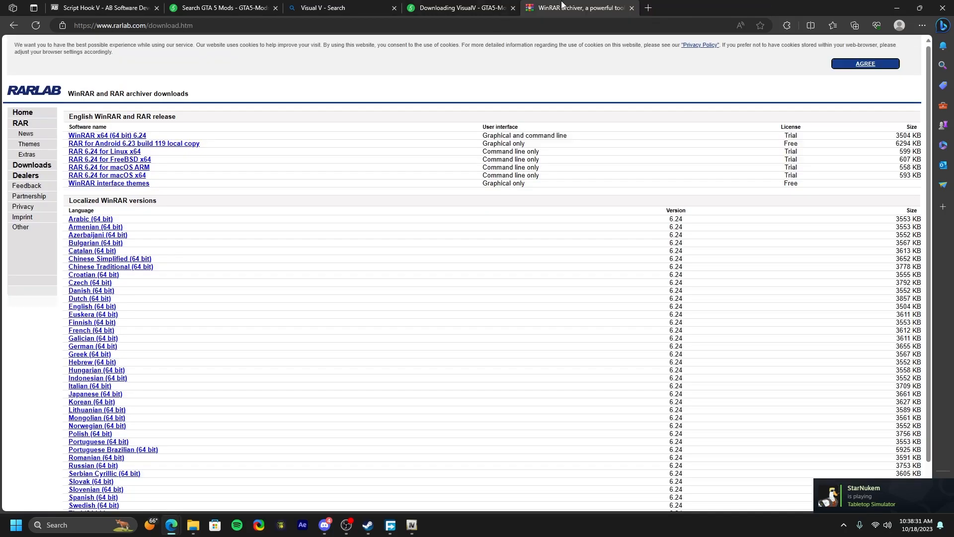
left_click(51, 166)
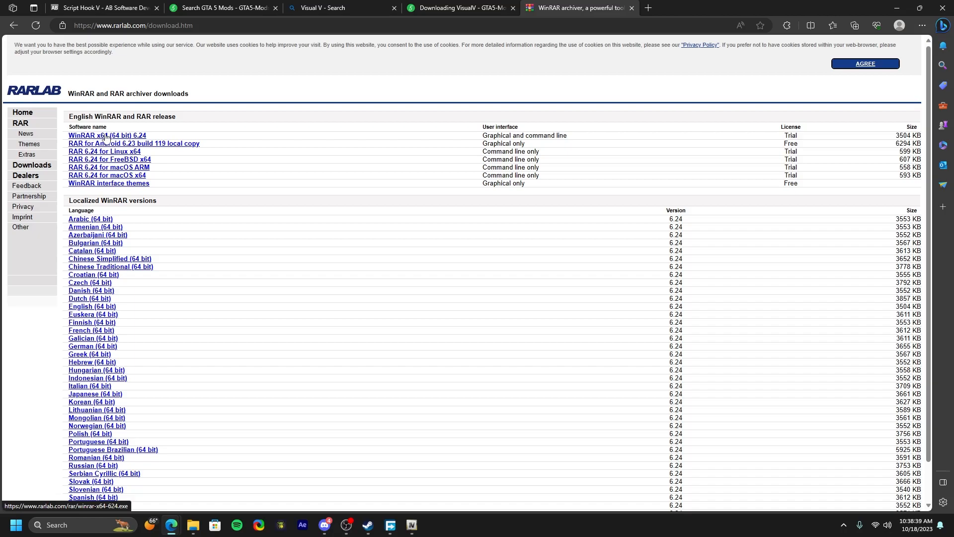
left_click(631, 7)
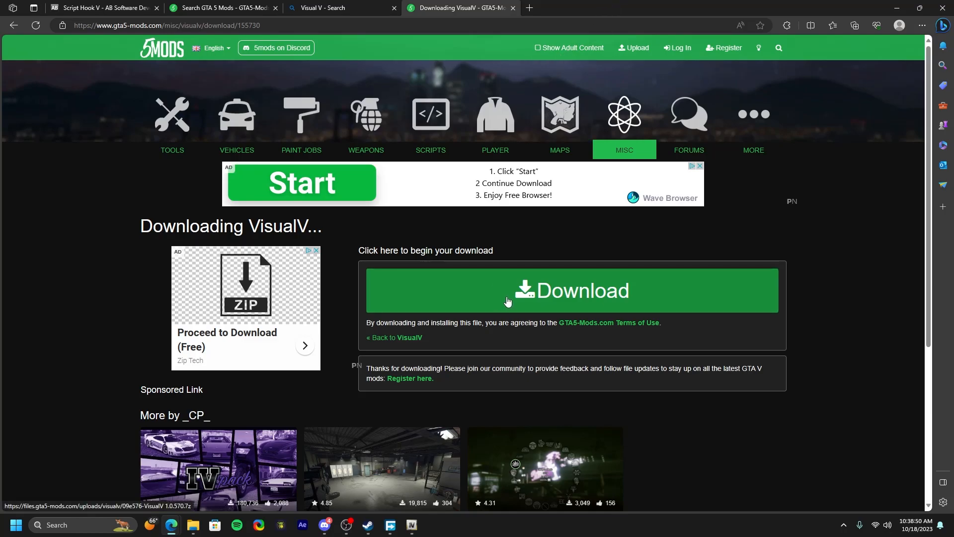
Step: Put the browser away and arrange the Downloads and Grand Theft Auto V folder windows side by side
left_click(505, 294)
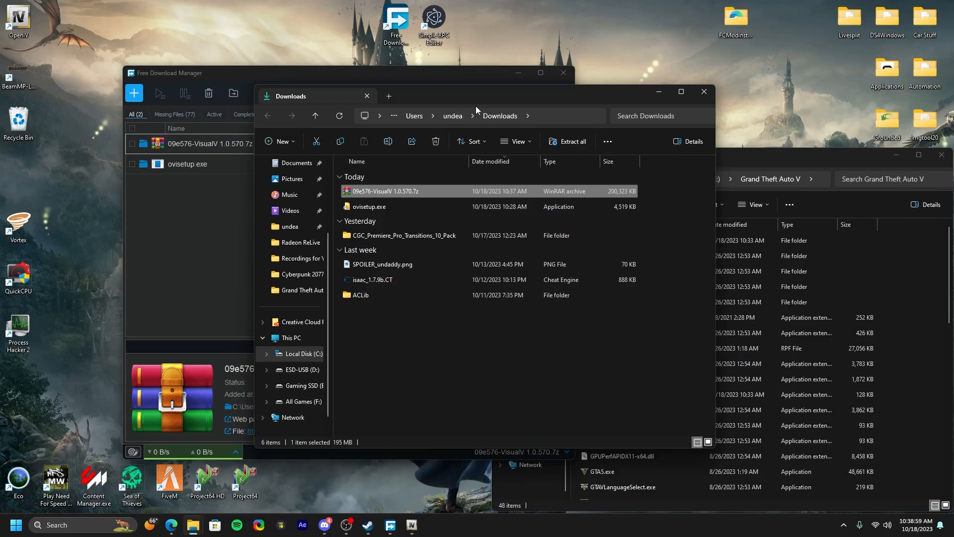
left_click_drag(476, 106, 287, 96)
left_click_drag(680, 153, 684, 11)
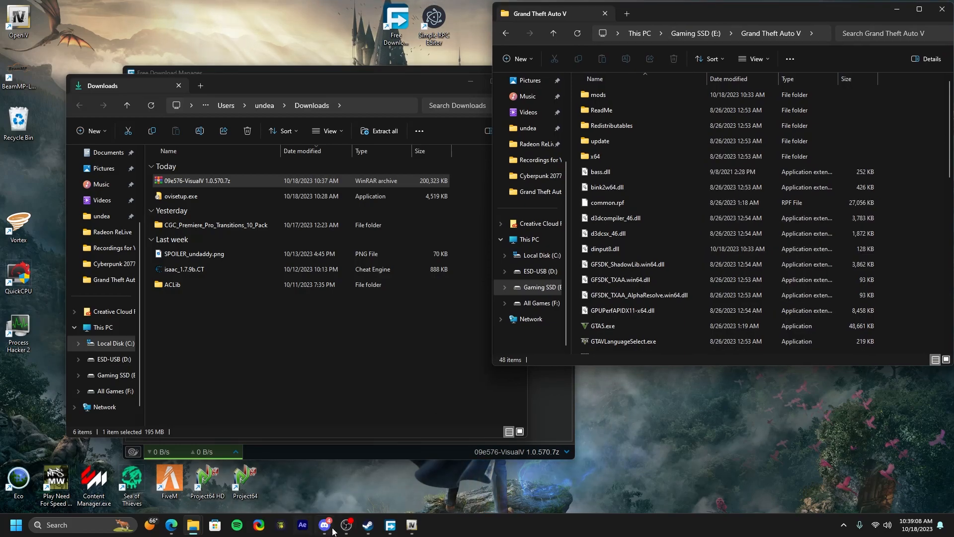
Step: Switch to Steam and view the library page of Grand Theft Auto V
left_click(368, 524)
left_click(65, 128)
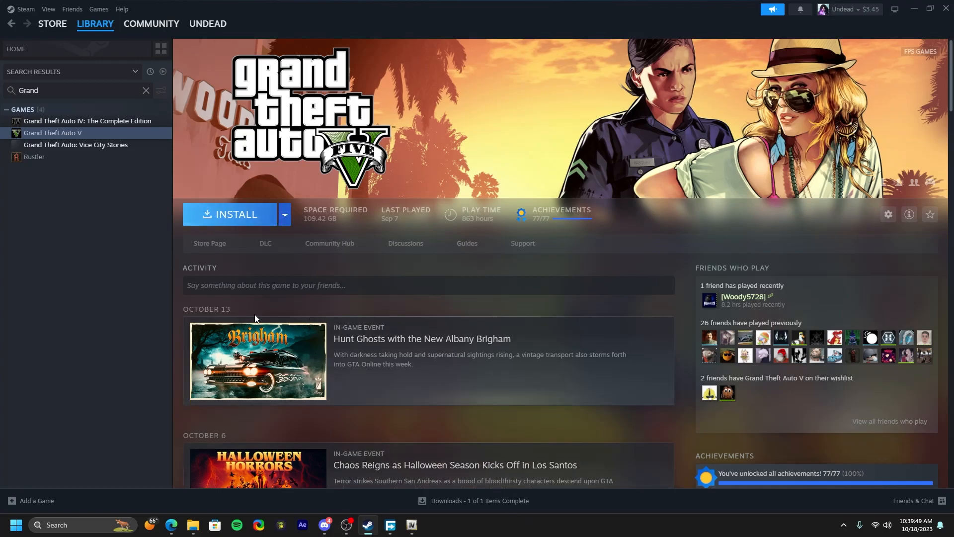
mouse_move(195, 527)
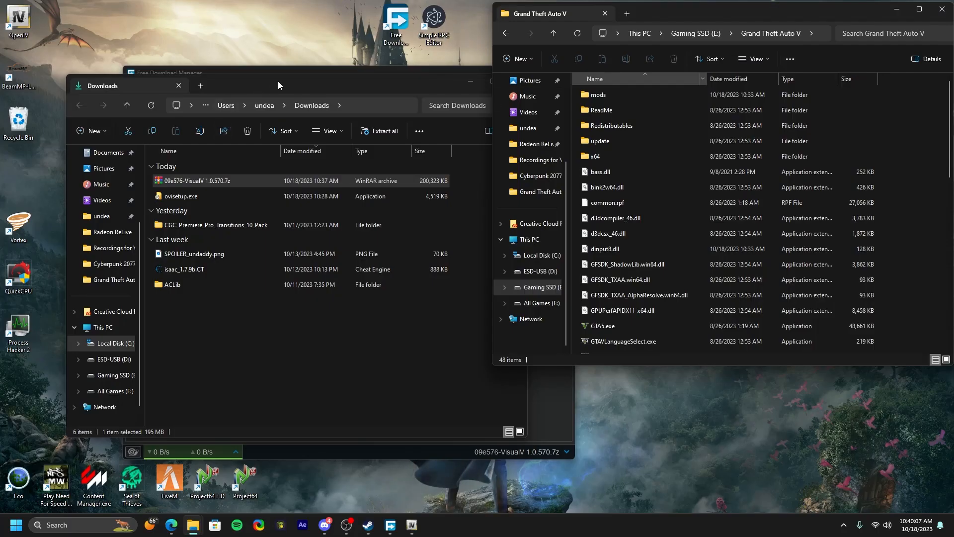
Step: Open 09e576-VisualV 1.0.570.7z with WinRAR just once, dismiss the licence reminder, and place the archive window beside the game folder
left_click_drag(276, 81, 260, 81)
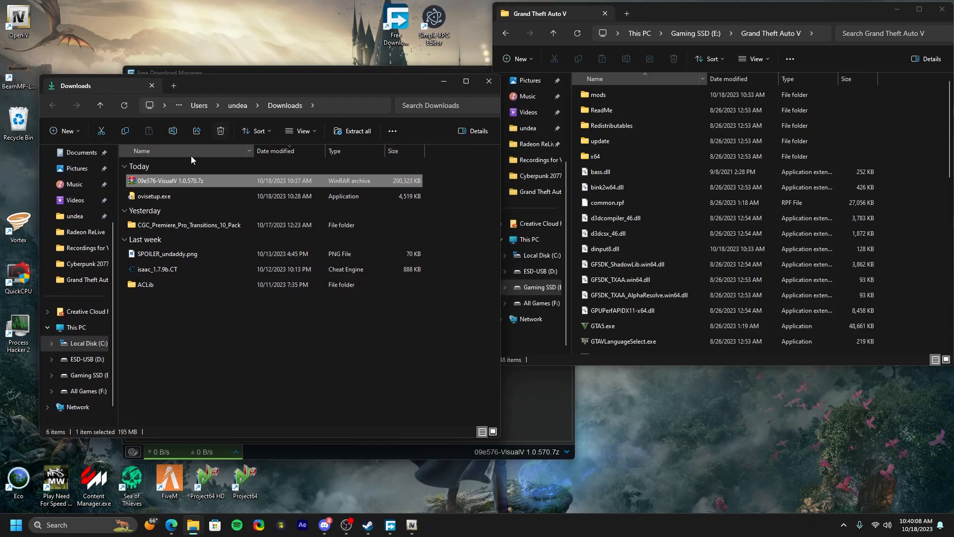
double_click(178, 180)
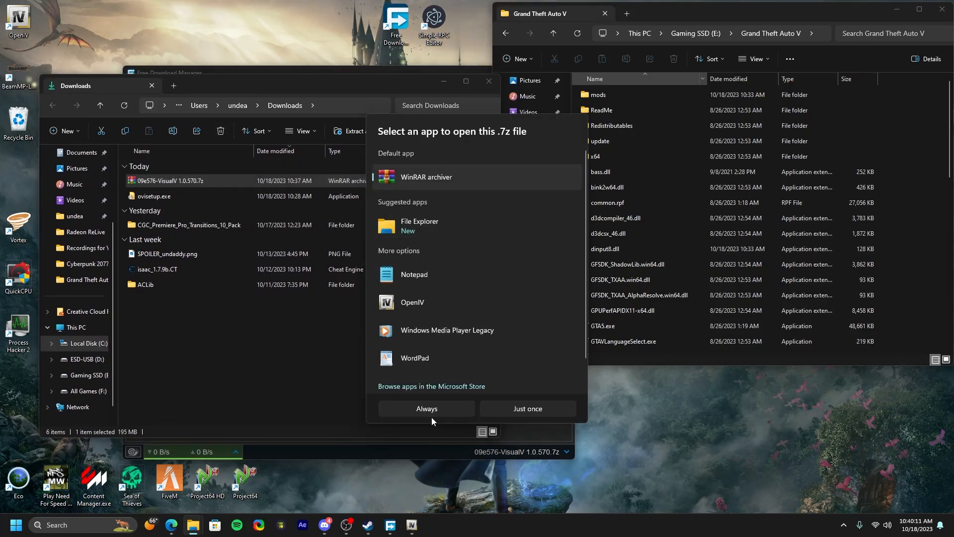
left_click(541, 410)
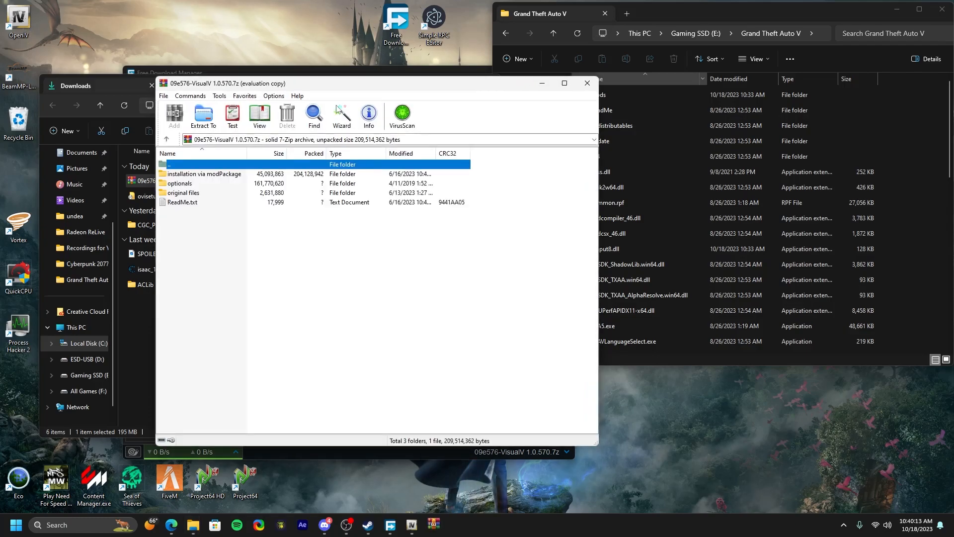
left_click_drag(370, 93, 281, 92)
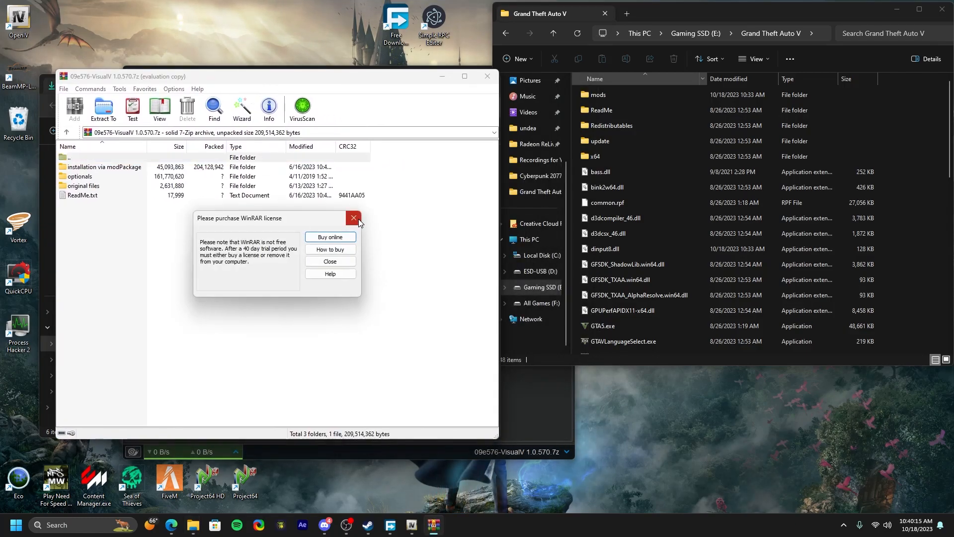
left_click(358, 218)
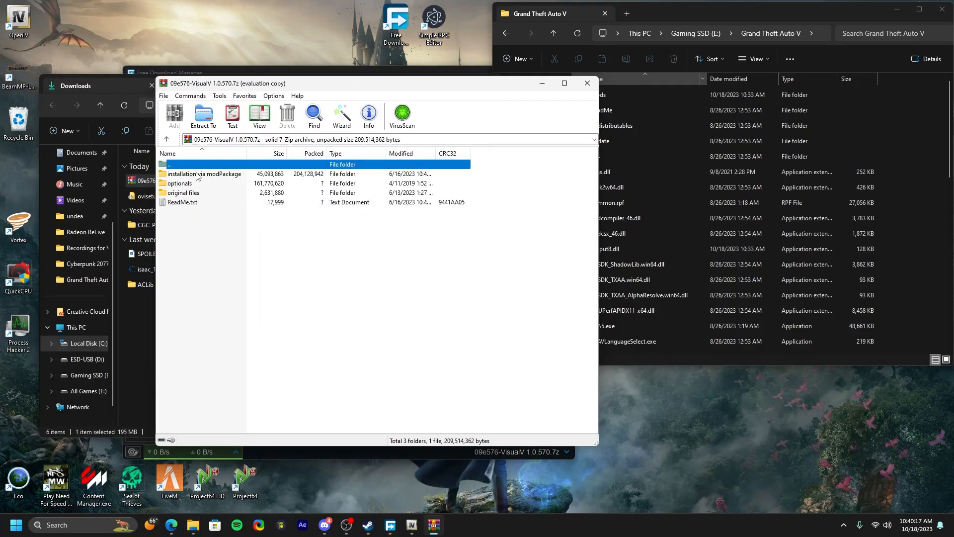
left_click_drag(318, 81, 215, 79)
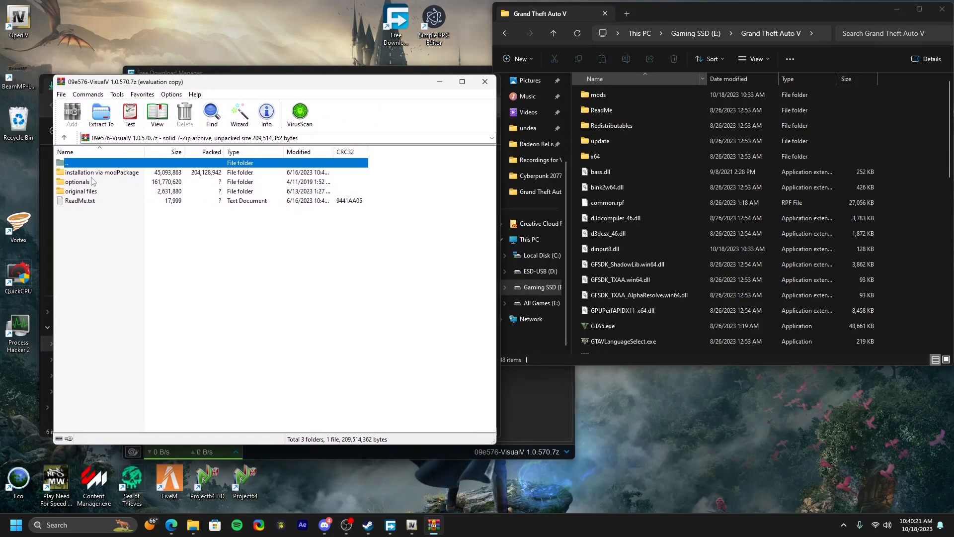
Step: Examine the contents of the archive's installation via modPackage, optionals and original files folders
double_click(95, 173)
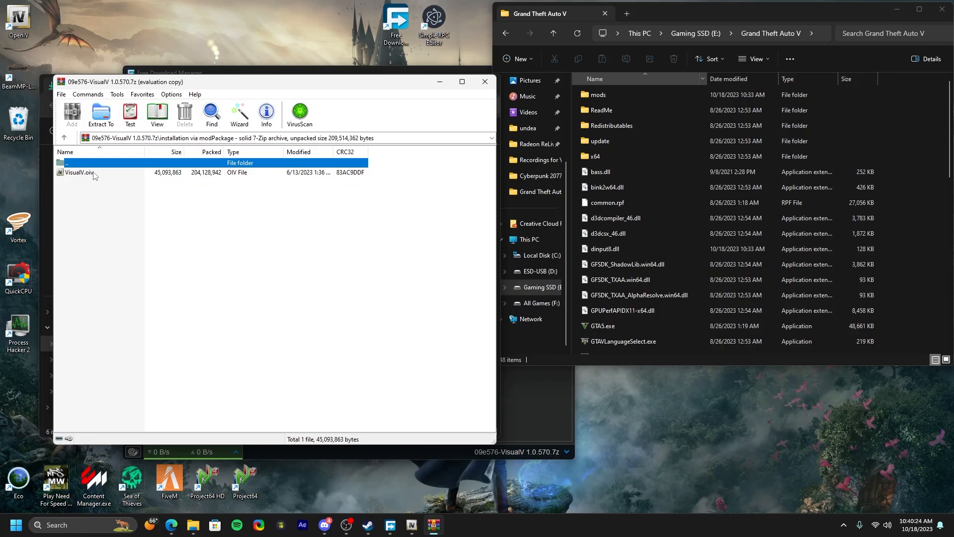
double_click(79, 163)
double_click(78, 181)
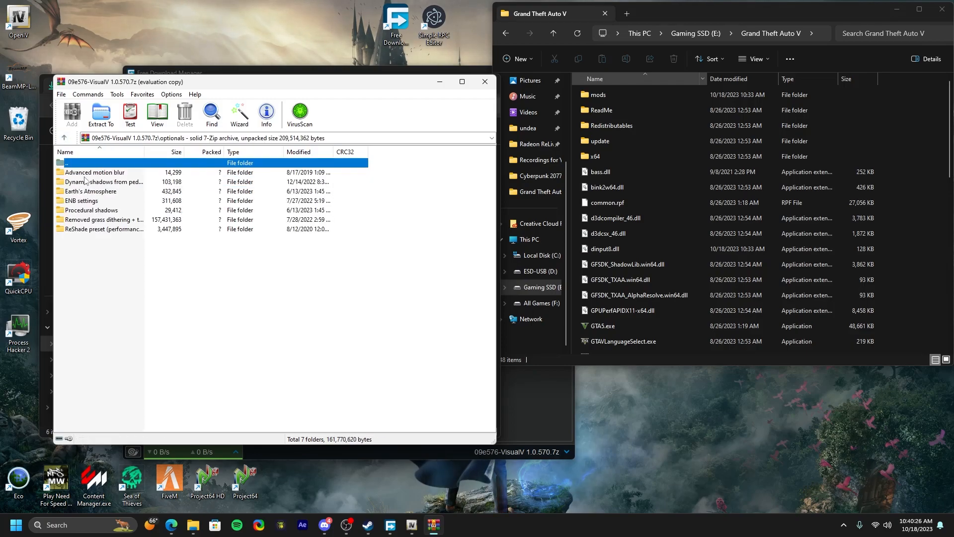
left_click(65, 139)
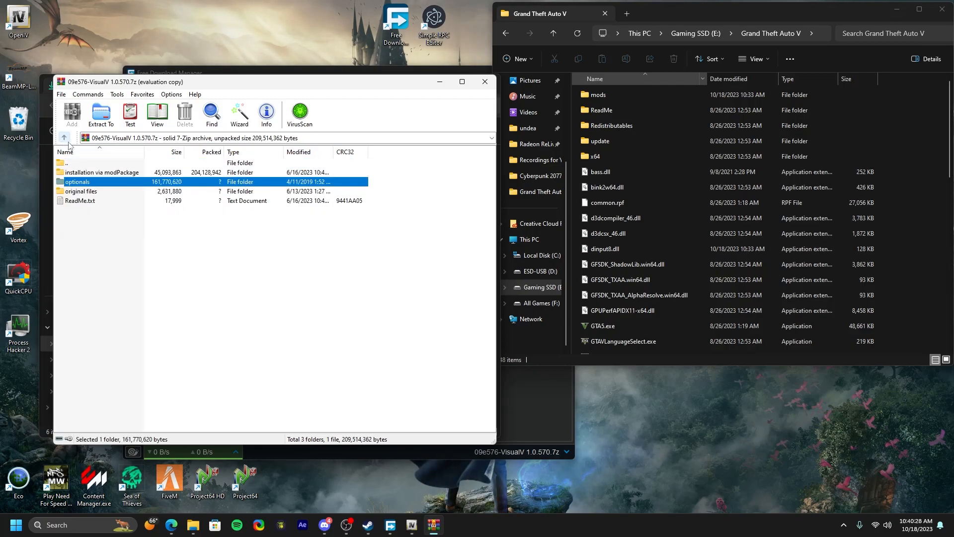
double_click(88, 191)
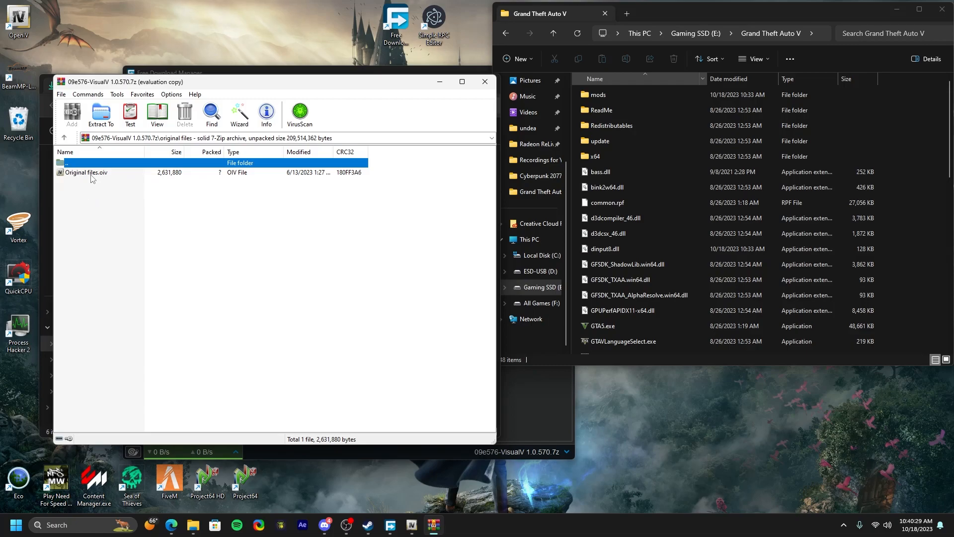
left_click(63, 138)
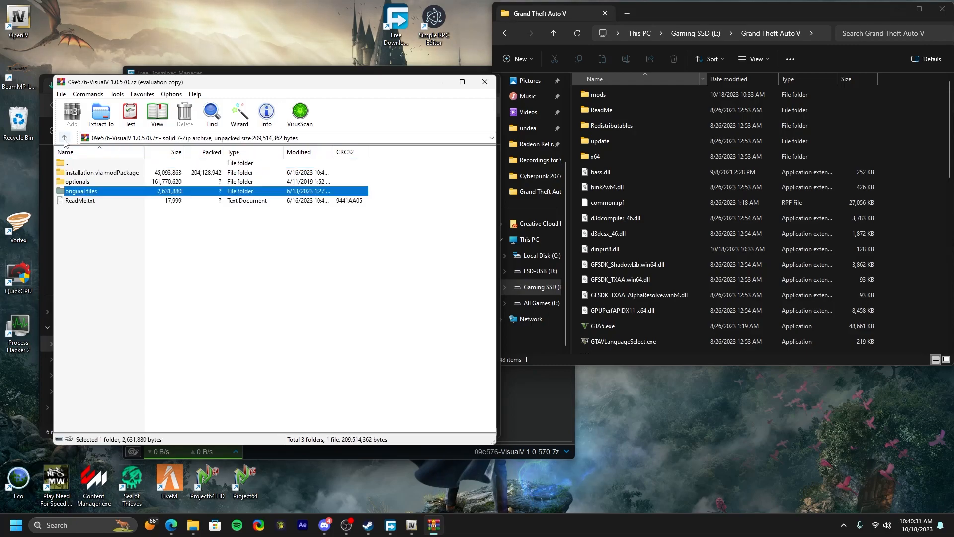
Step: Extract VisualV.oiv from the installation via modPackage folder to an empty area of the desktop and open it in the package installer
double_click(102, 173)
left_click_drag(96, 174, 686, 477)
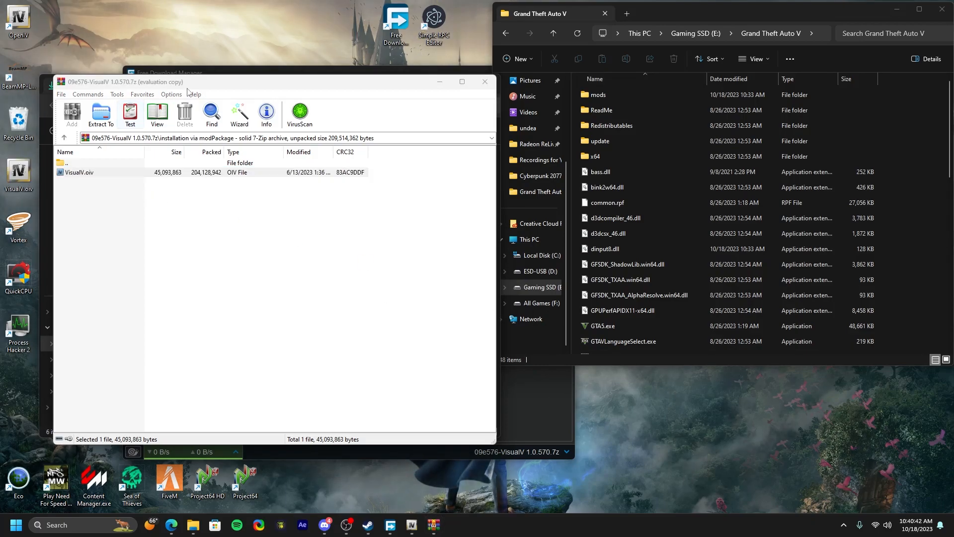
left_click(22, 172)
left_click_drag(24, 172, 740, 428)
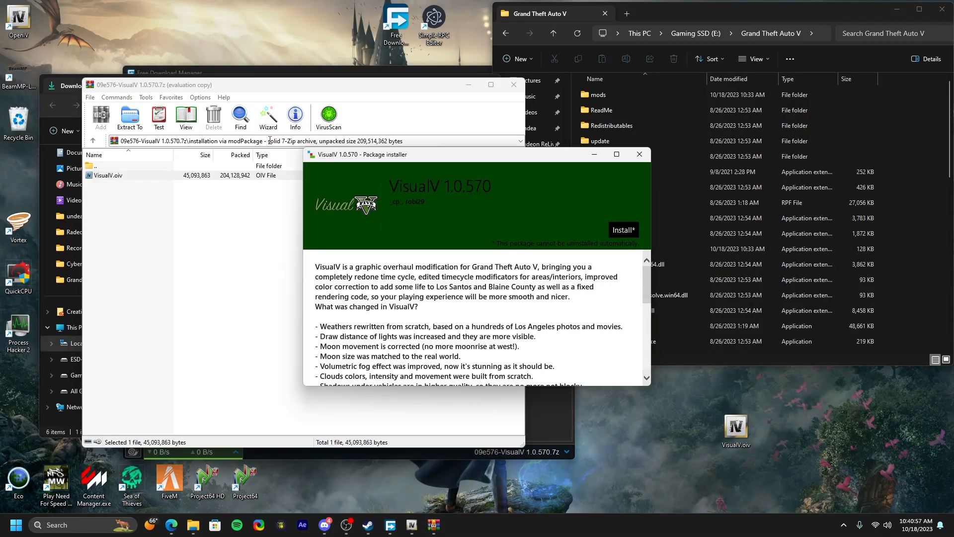
Step: Read the VisualV 1.0.570 package description, changelog and additional information in the installer
left_click_drag(407, 159, 337, 116)
scroll(345, 183, "down", 2)
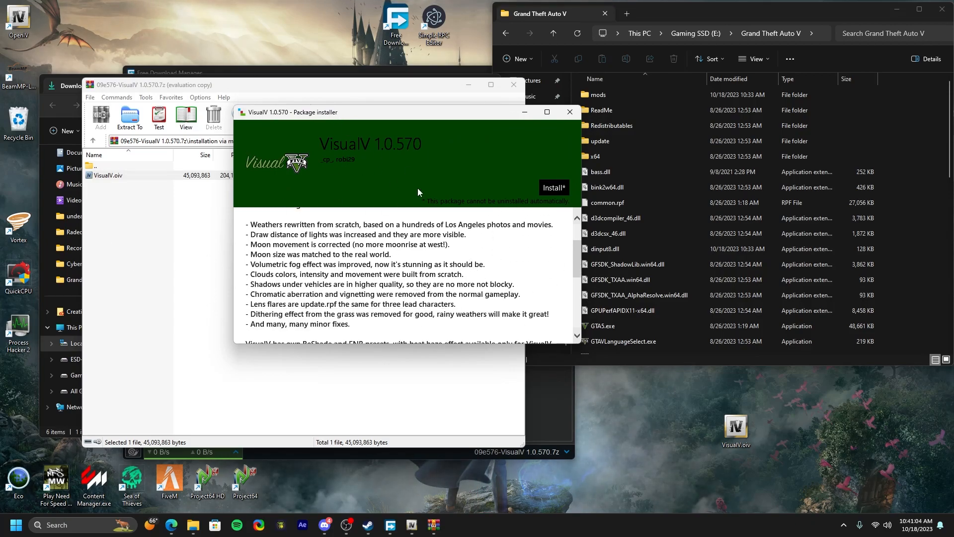
scroll(575, 255, "down", 4)
scroll(574, 256, "up", 6)
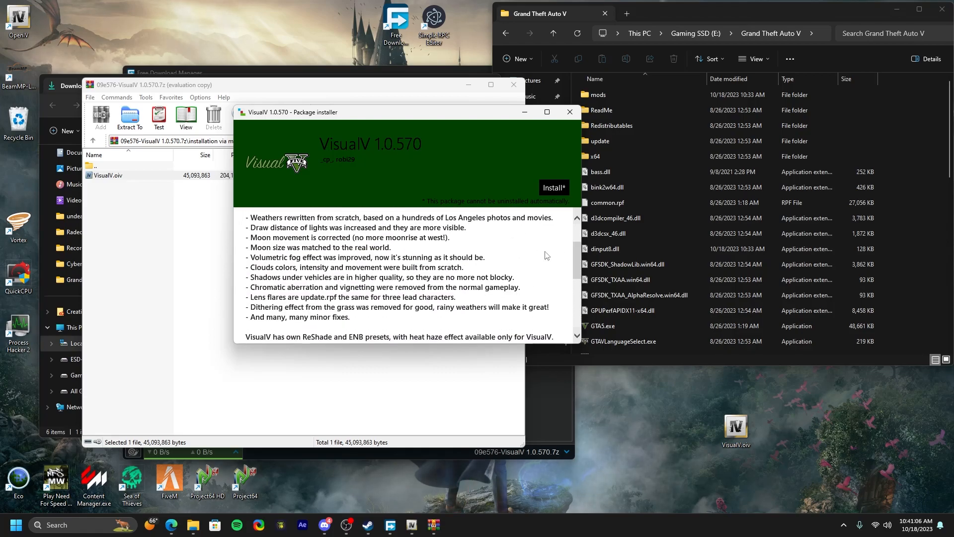
left_click_drag(576, 247, 576, 294)
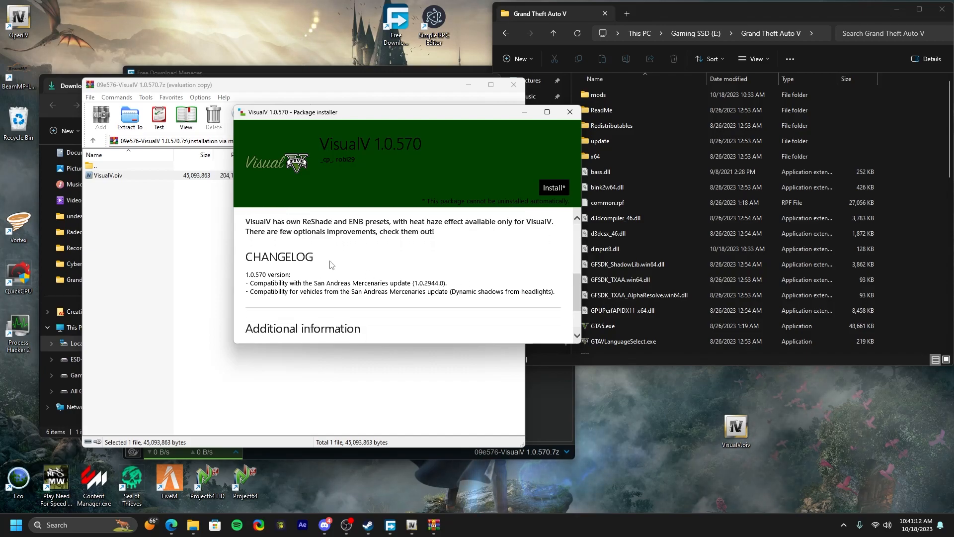
scroll(330, 268, "down", 2)
scroll(265, 291, "up", 2)
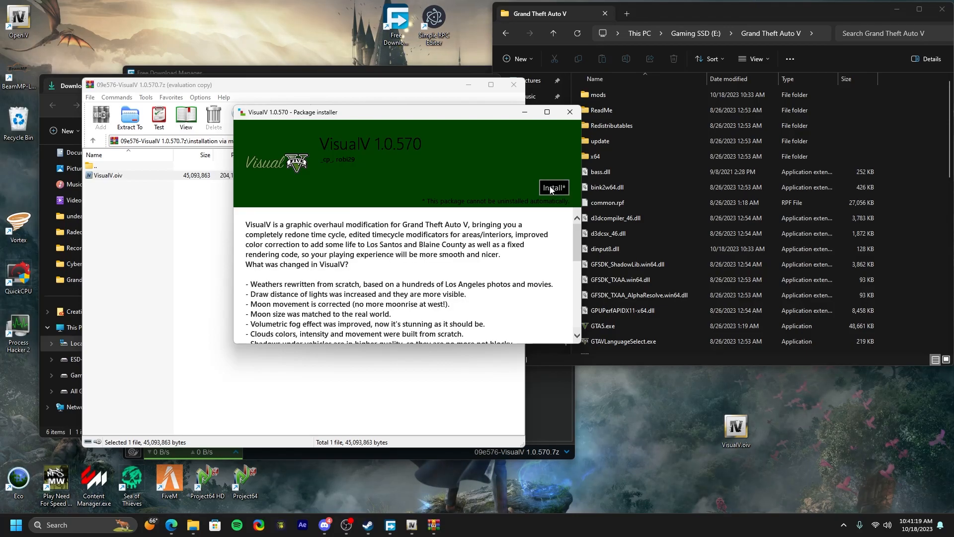
Step: Install VisualV into the "mods" folder, move the installer aside, and return to the VisualV archive window
left_click(552, 188)
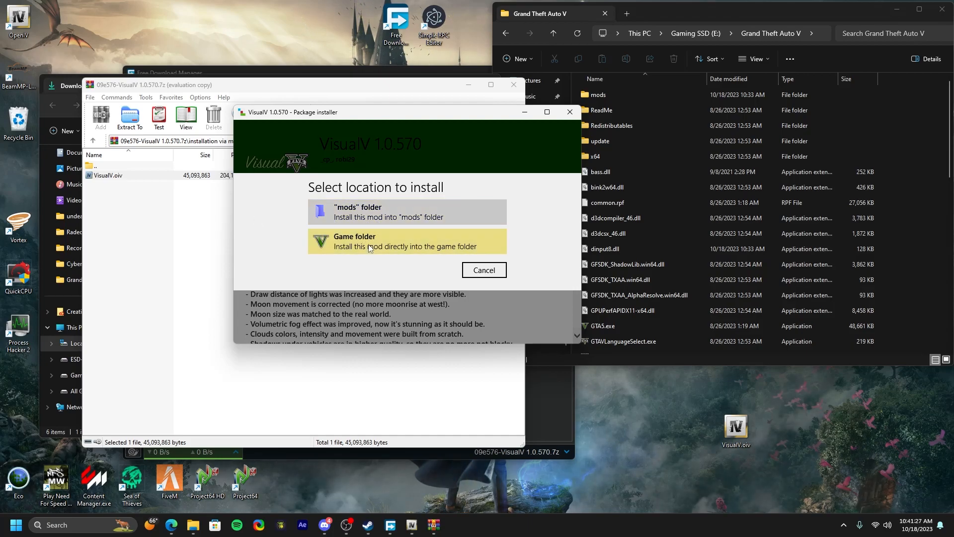
left_click(416, 201)
key("Return")
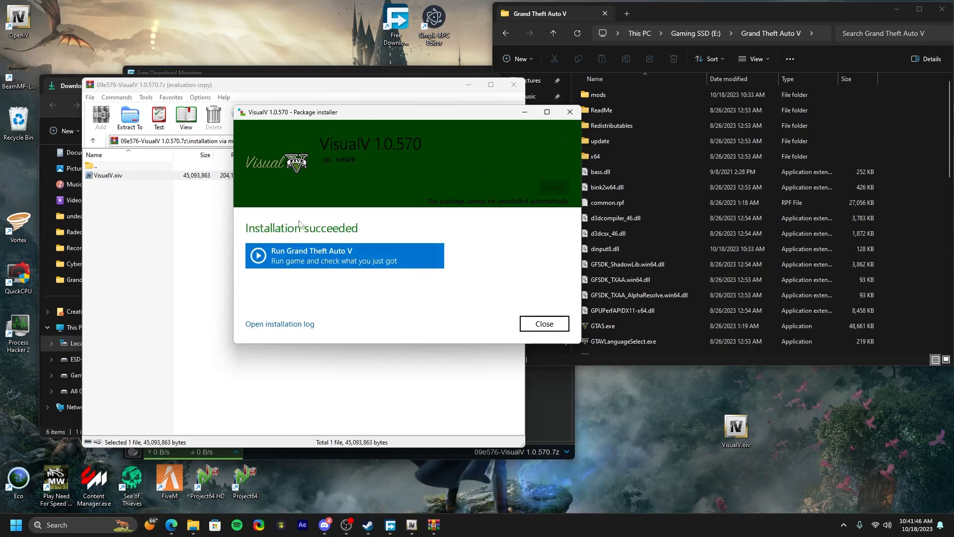
left_click_drag(450, 121, 334, 274)
left_click(321, 186)
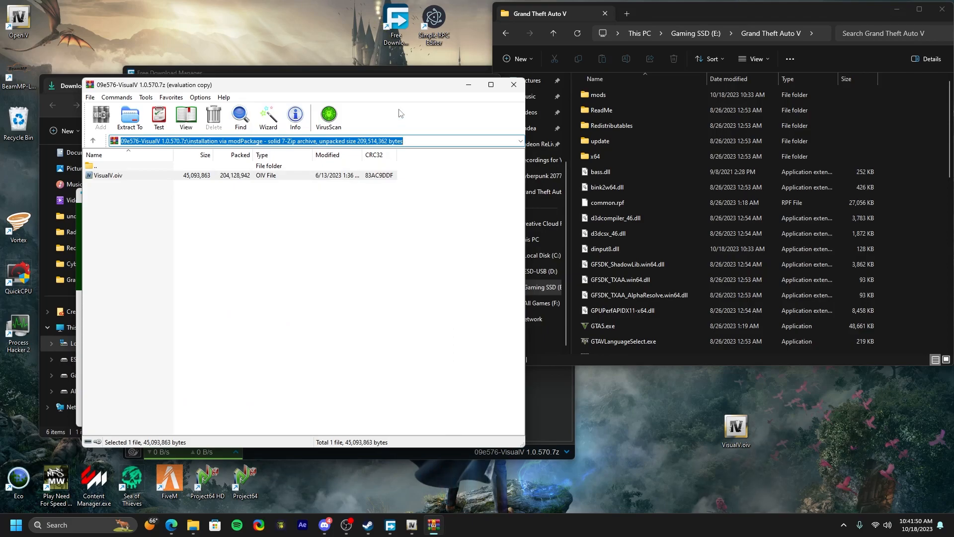
Step: Bring the VisualV package installer to the front, close it after the installation, and reposition the VisualV archive window
left_click(370, 285)
mouse_move(411, 524)
left_click(455, 472)
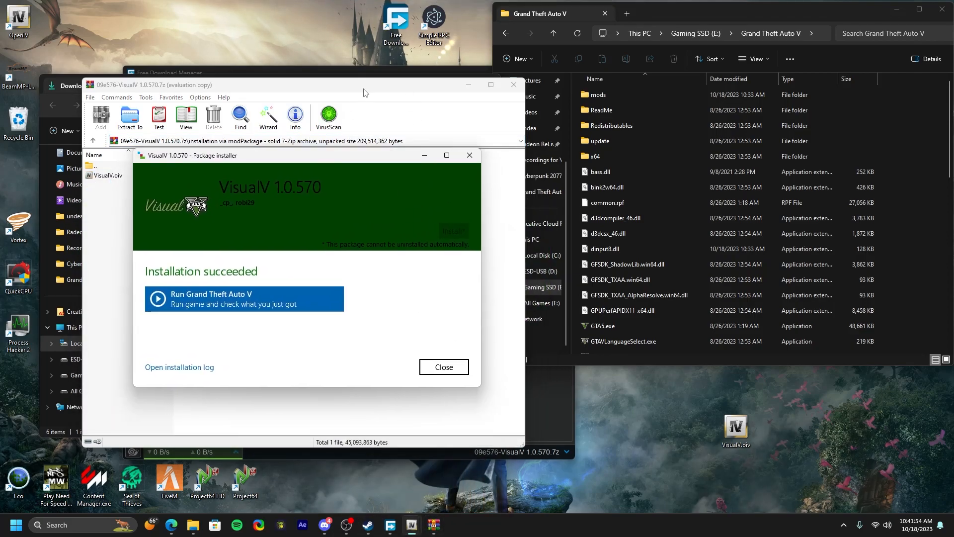
left_click(411, 173)
mouse_move(412, 525)
left_click(462, 472)
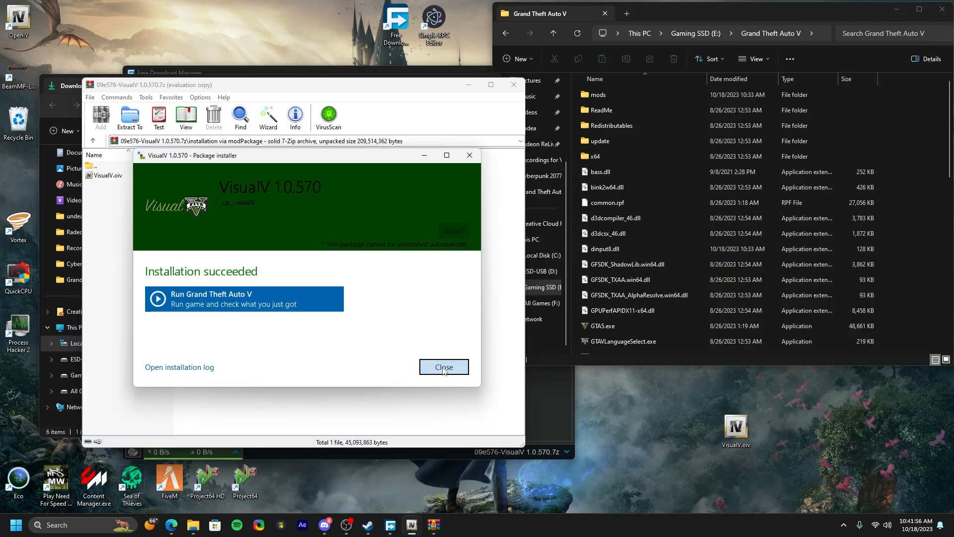
left_click(441, 370)
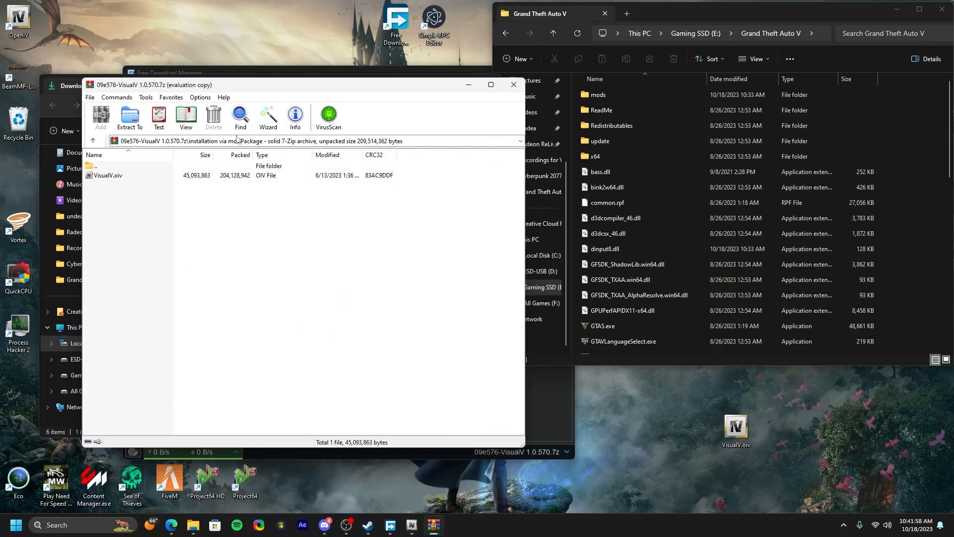
left_click_drag(264, 90, 271, 131)
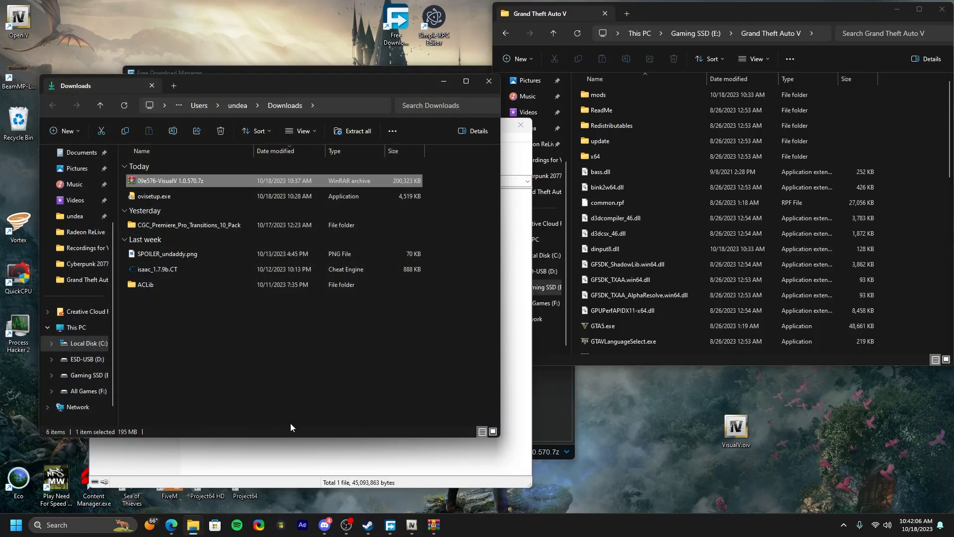
Step: Extract the optionals folder from the VisualV archive to the desktop and open the extracted folder
left_click(433, 525)
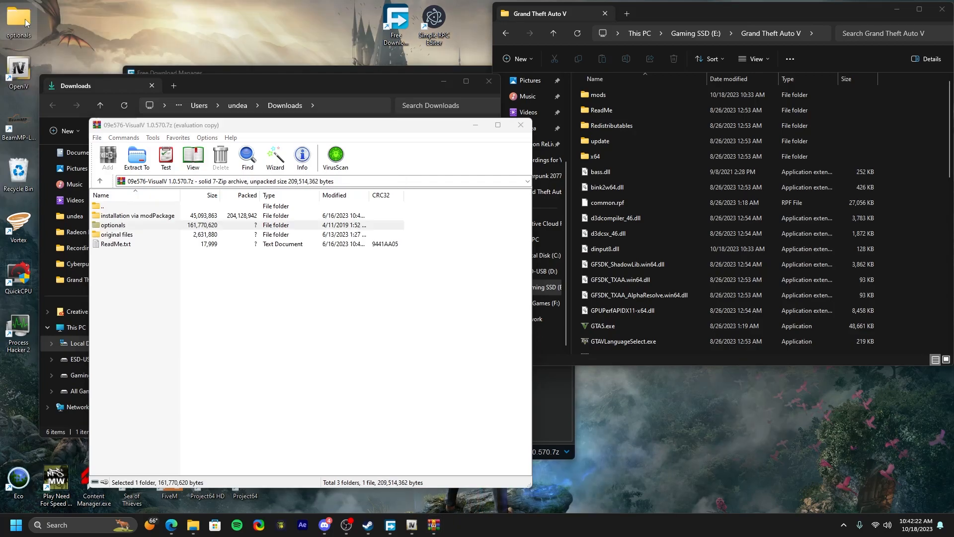
double_click(25, 18)
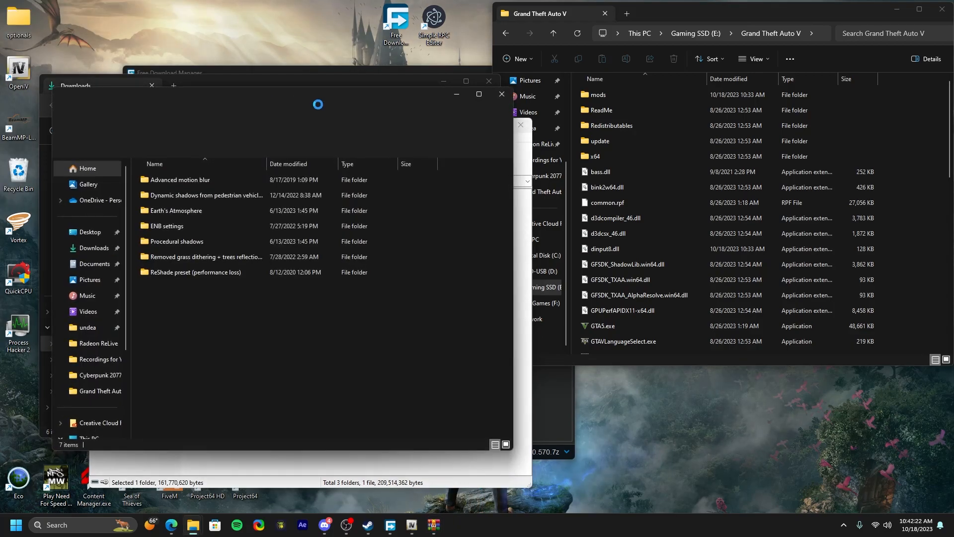
left_click_drag(335, 94, 353, 107)
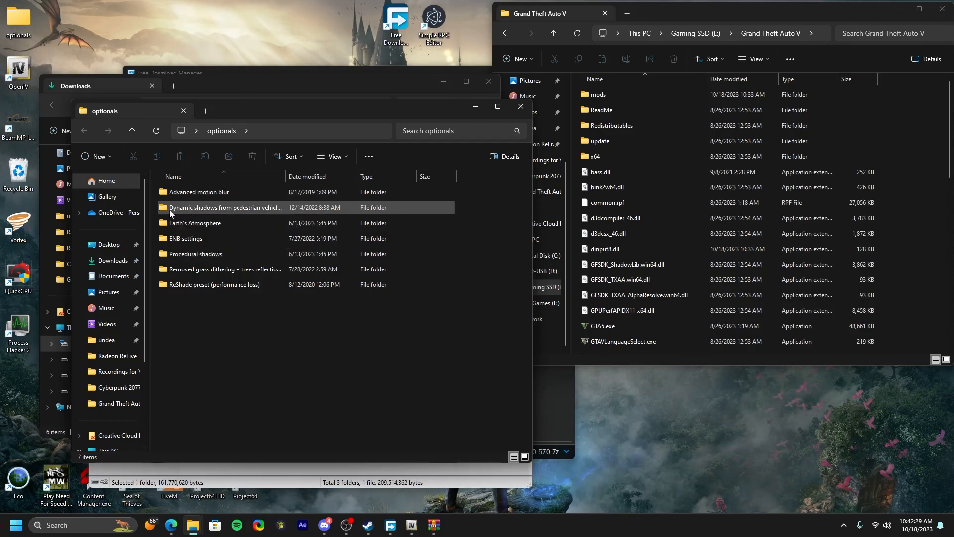
Step: Copy shadows.asi and shadows.ini from the optional "Dynamic shadows from pedestrian vehicles" folder into the Grand Theft Auto V folder
double_click(215, 207)
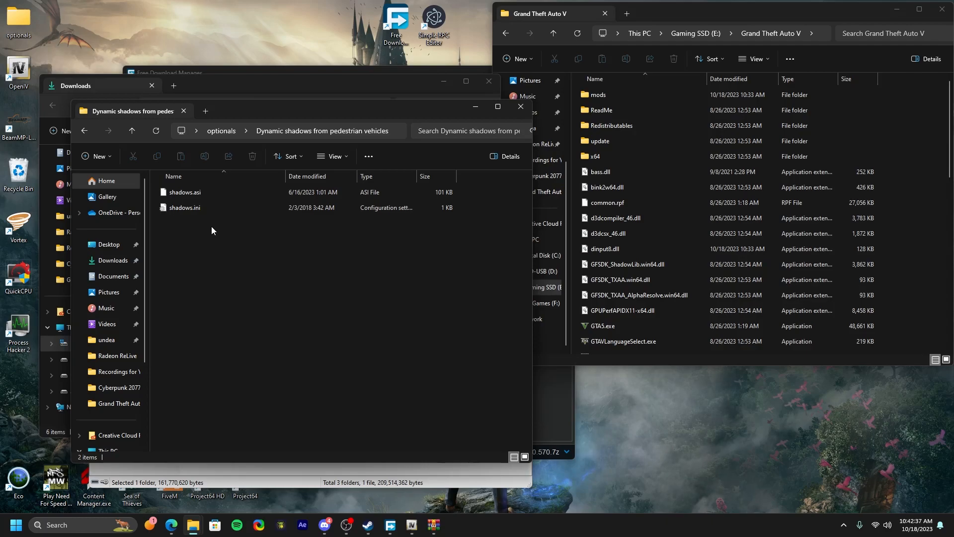
left_click(202, 209)
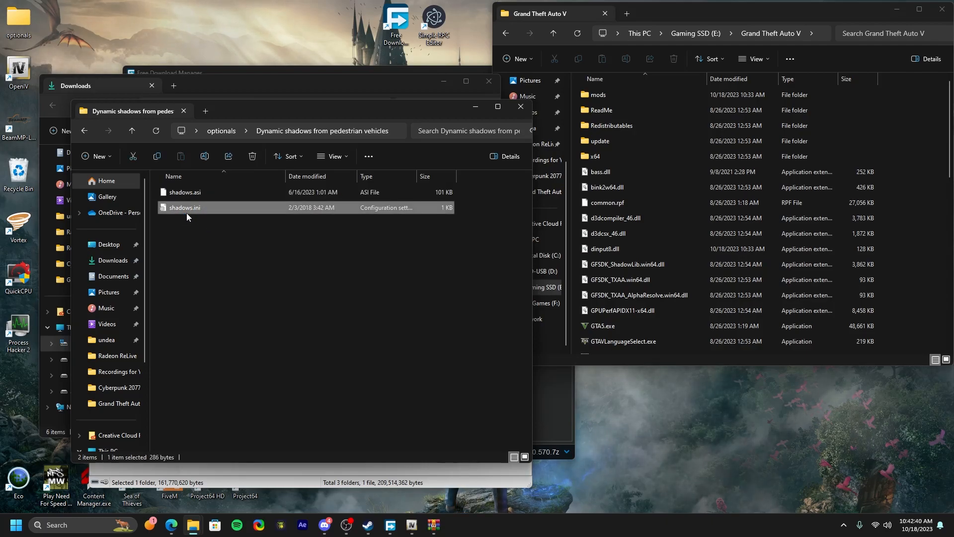
mouse_move(213, 249)
left_mouse_down()
mouse_move(195, 202)
mouse_move(231, 250)
left_mouse_up()
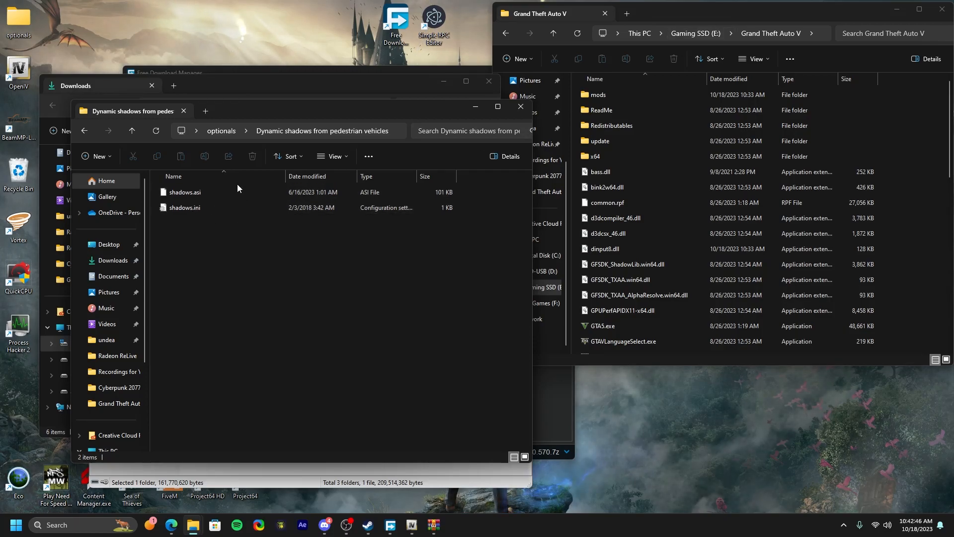
left_click(213, 194)
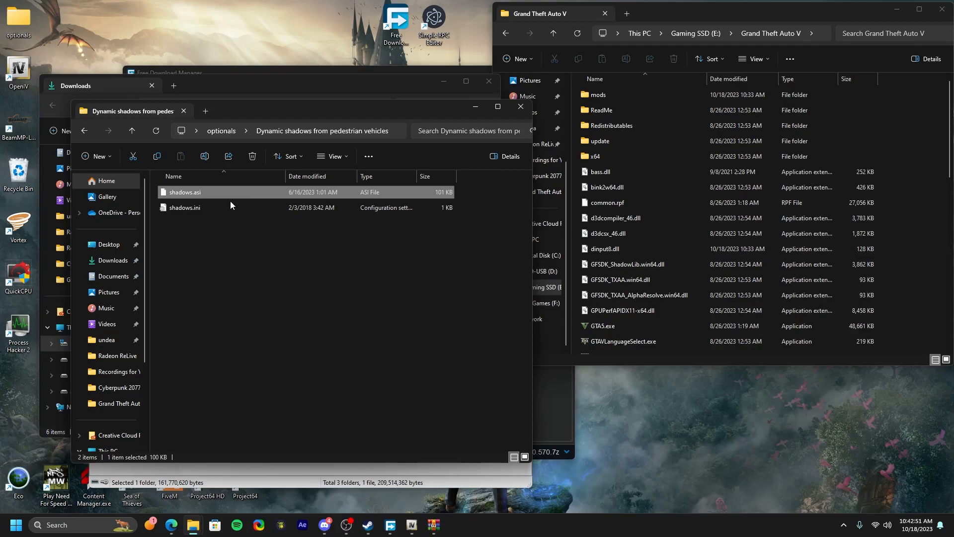
left_click(224, 207)
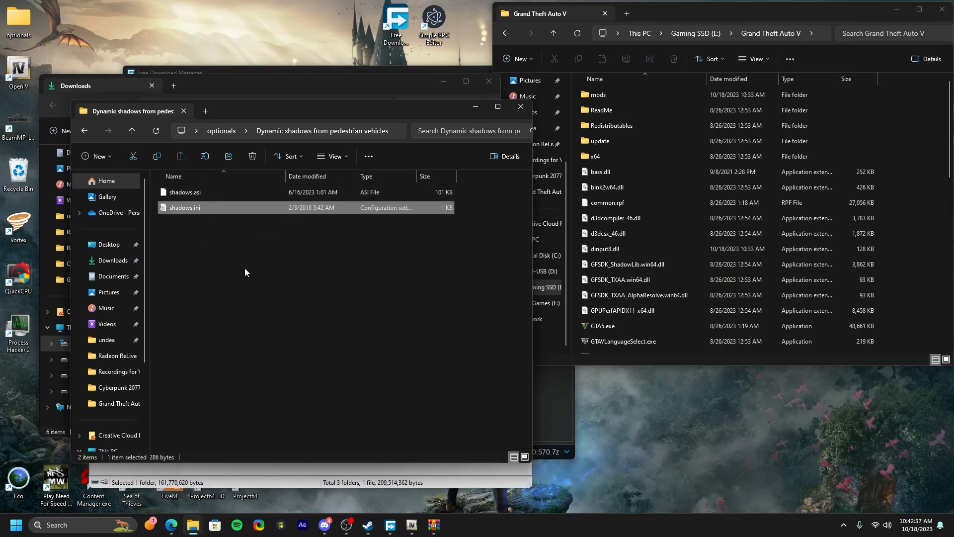
left_click_drag(256, 268, 916, 290)
left_click_drag(730, 13, 502, 55)
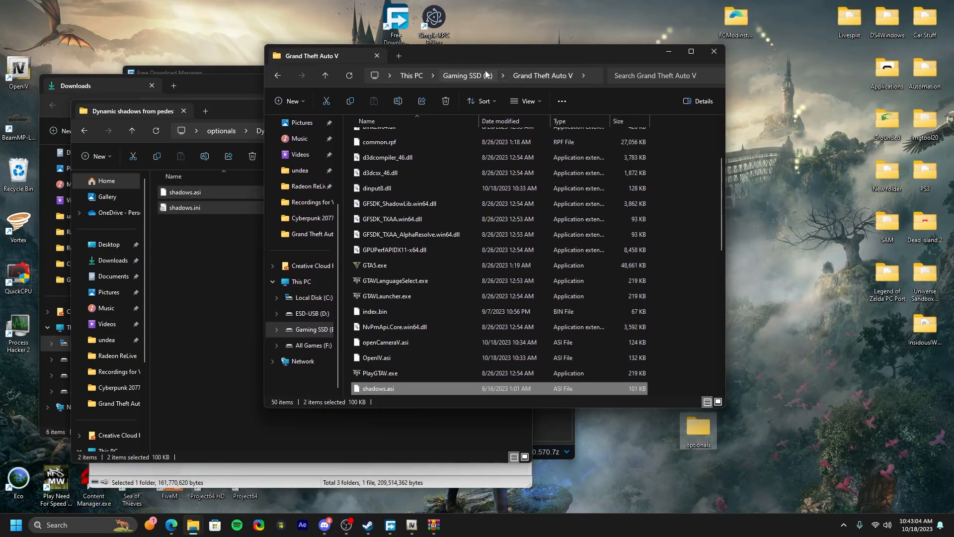
scroll(427, 178, "up", 3)
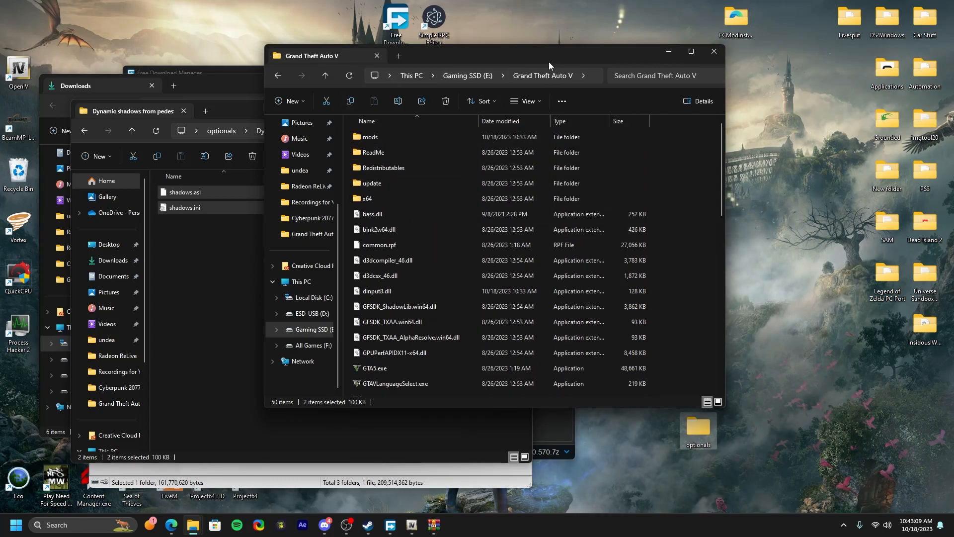
left_click_drag(555, 58, 785, 17)
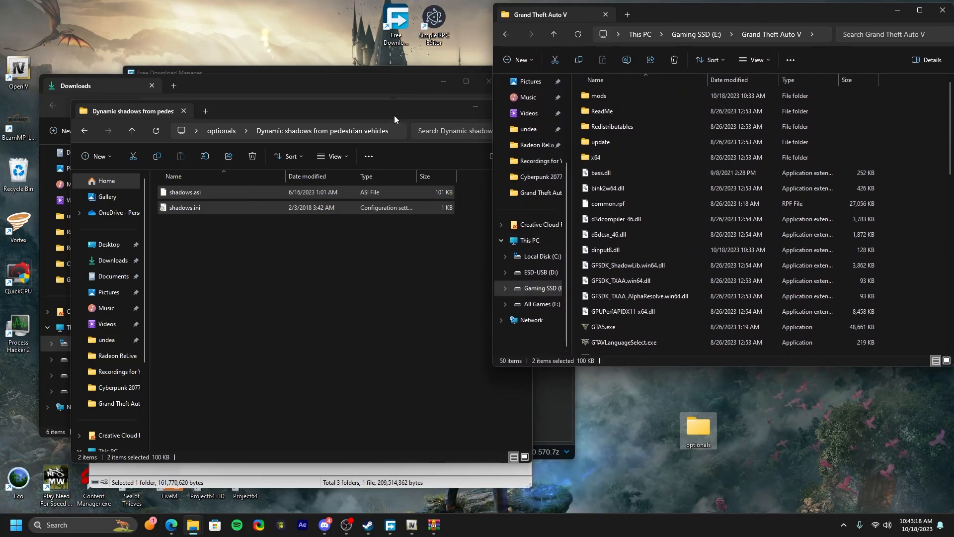
Step: Open procedural.oiv from the Procedural shadows optional in the package installer, and close the optionals folder window when finished
left_click(222, 132)
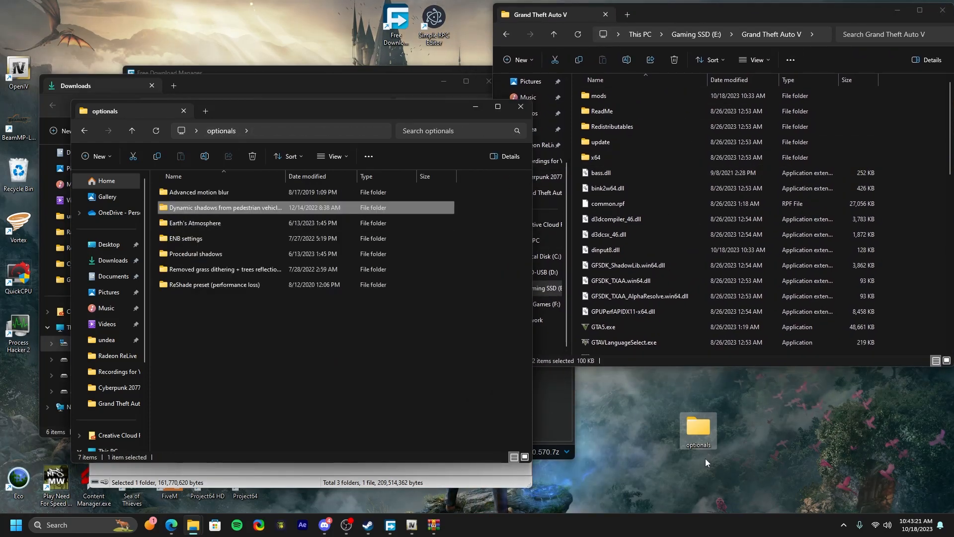
left_click(204, 255)
double_click(204, 256)
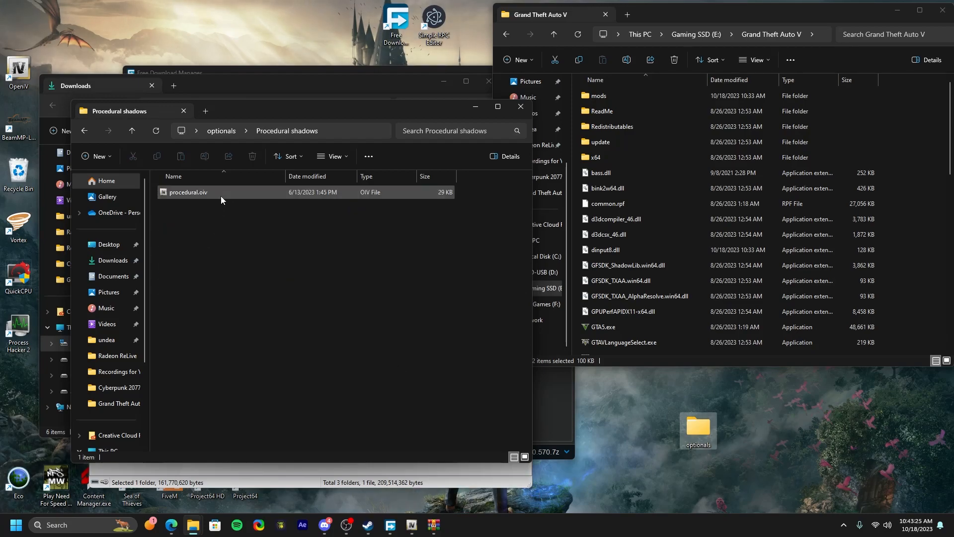
double_click(187, 195)
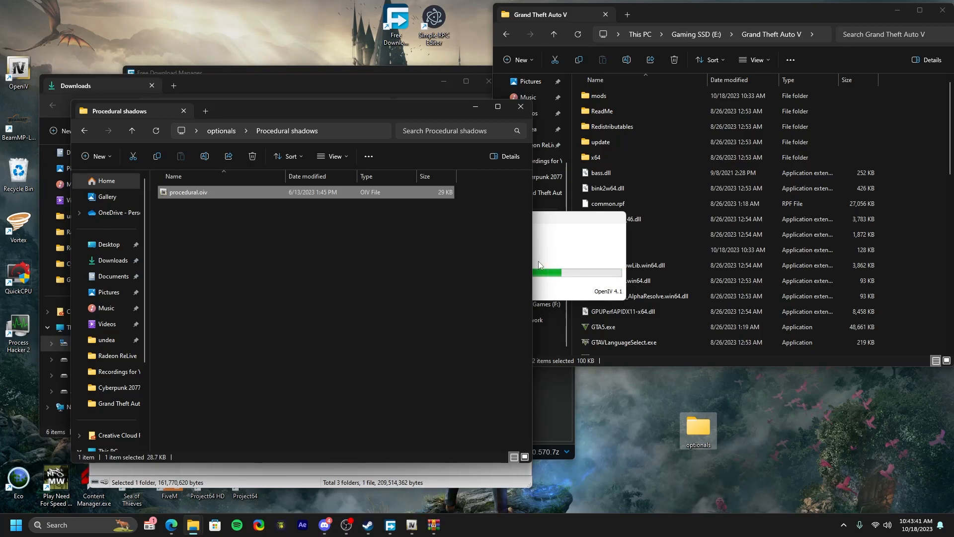
left_click_drag(568, 164, 407, 213)
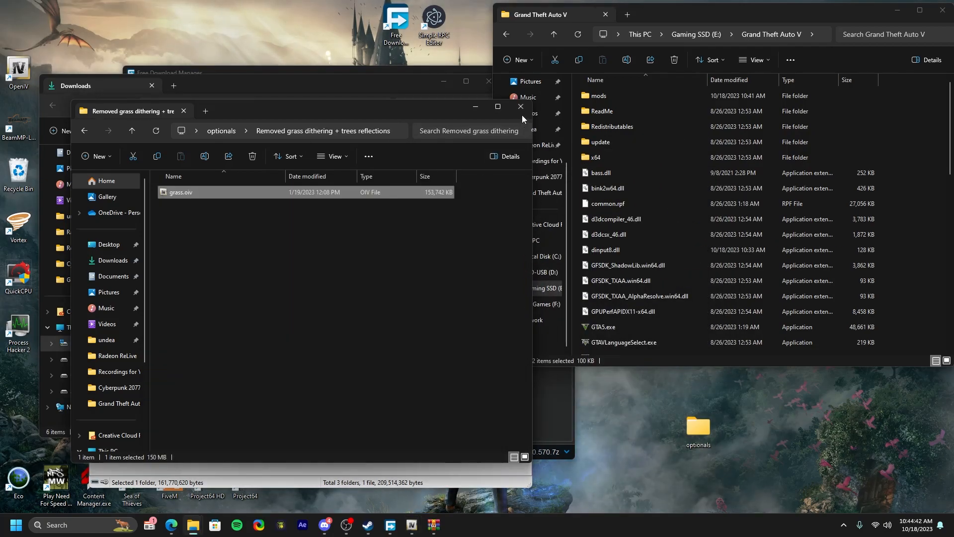
mouse_move(373, 111)
left_mouse_down()
mouse_move(412, 117)
mouse_move(374, 119)
left_mouse_up()
left_click(515, 118)
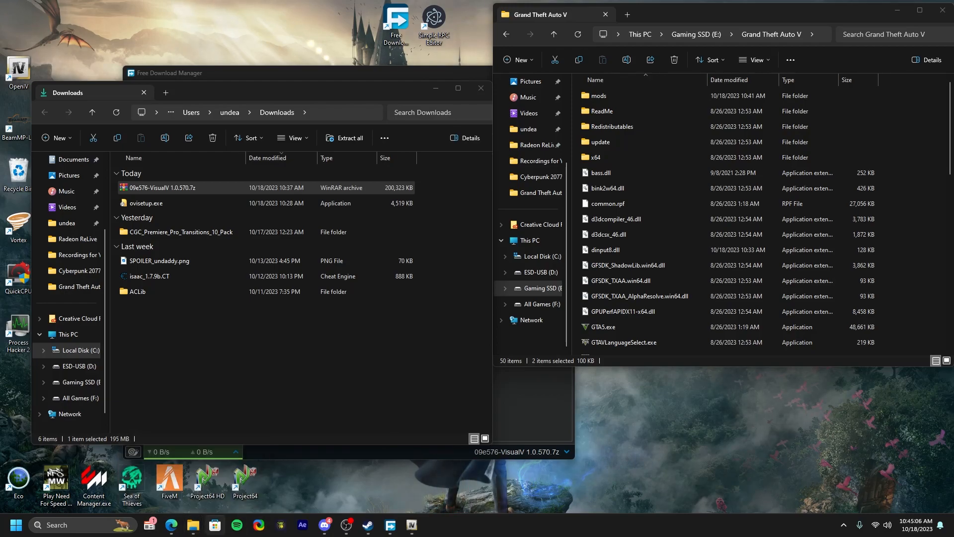
Step: Switch to the browser's Script Hook V page and download ScriptHookV_1.0.3028.0.zip to the Downloads folder
mouse_move(171, 524)
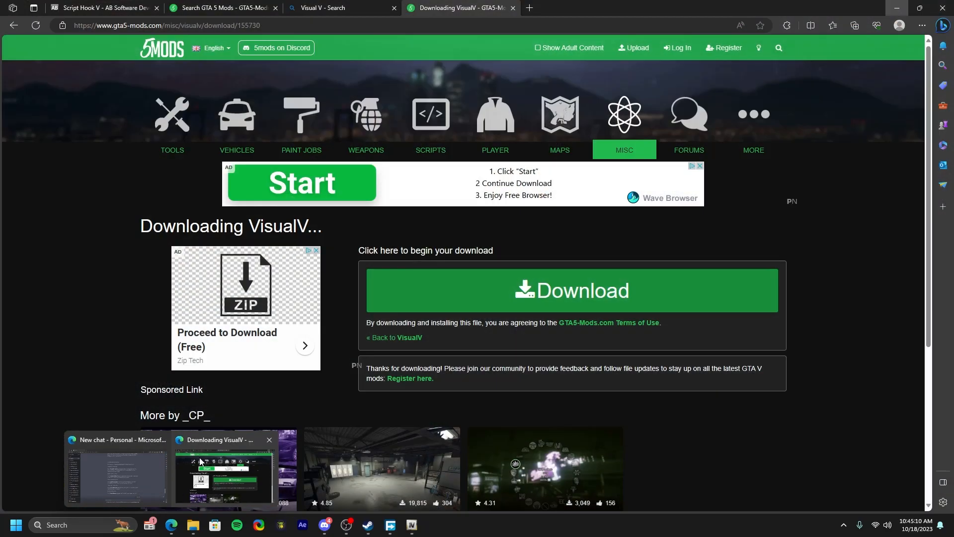
left_click(200, 461)
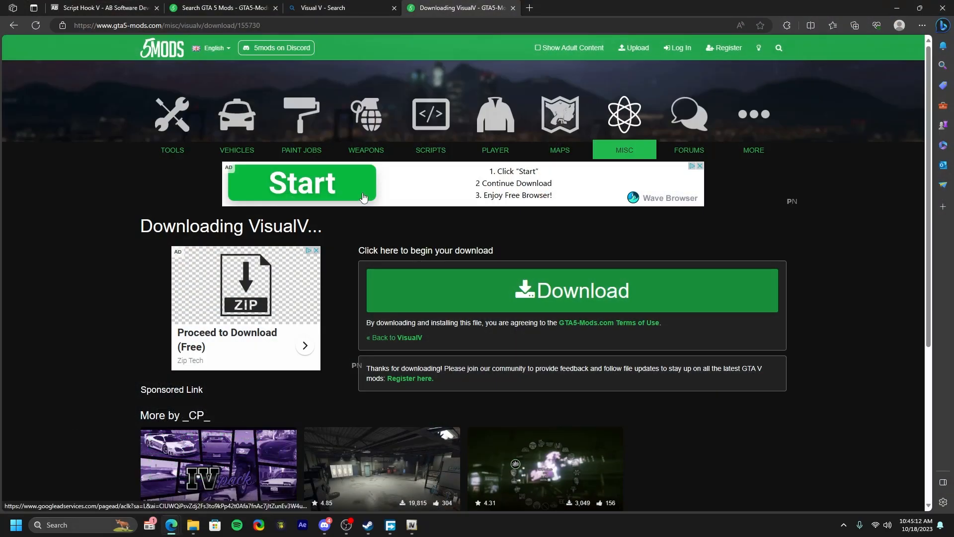
left_click(100, 9)
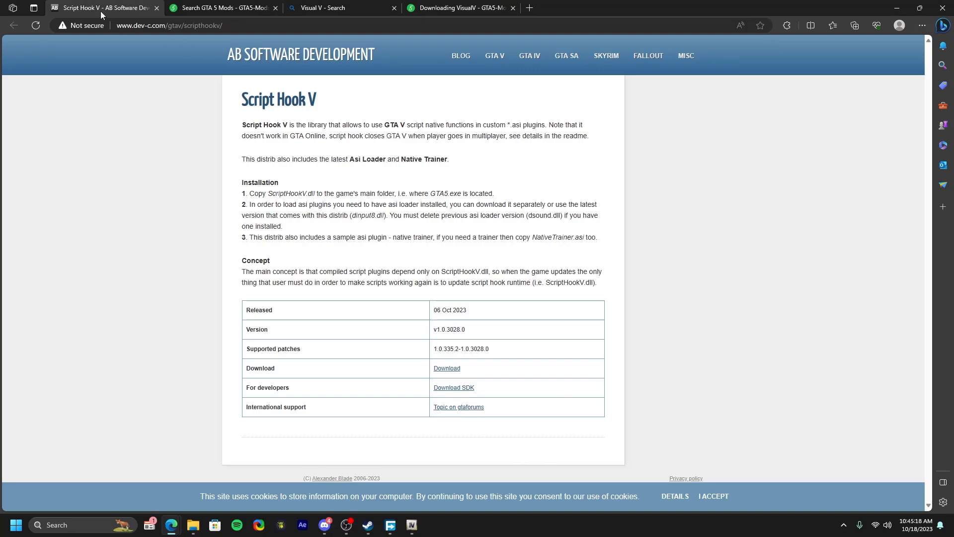
left_click(395, 8)
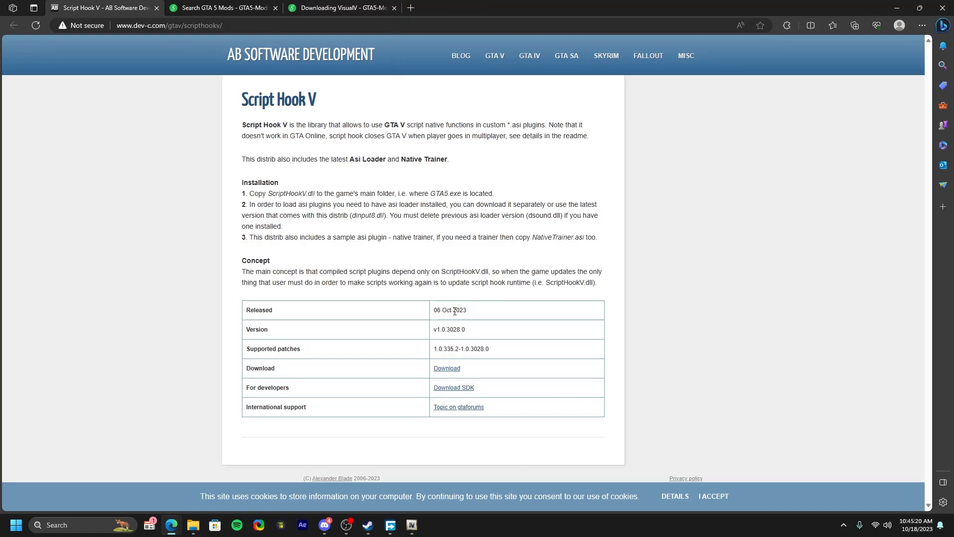
left_click(447, 369)
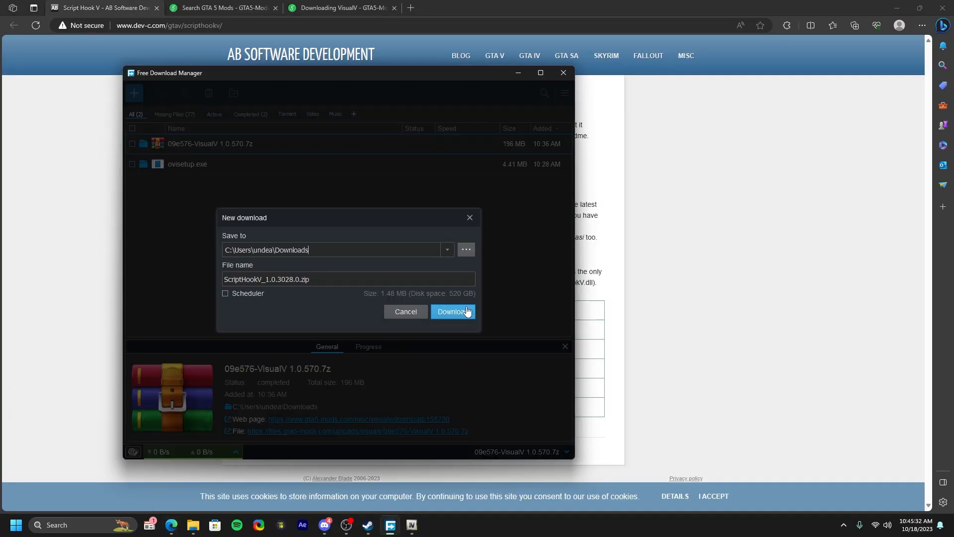
left_click(452, 311)
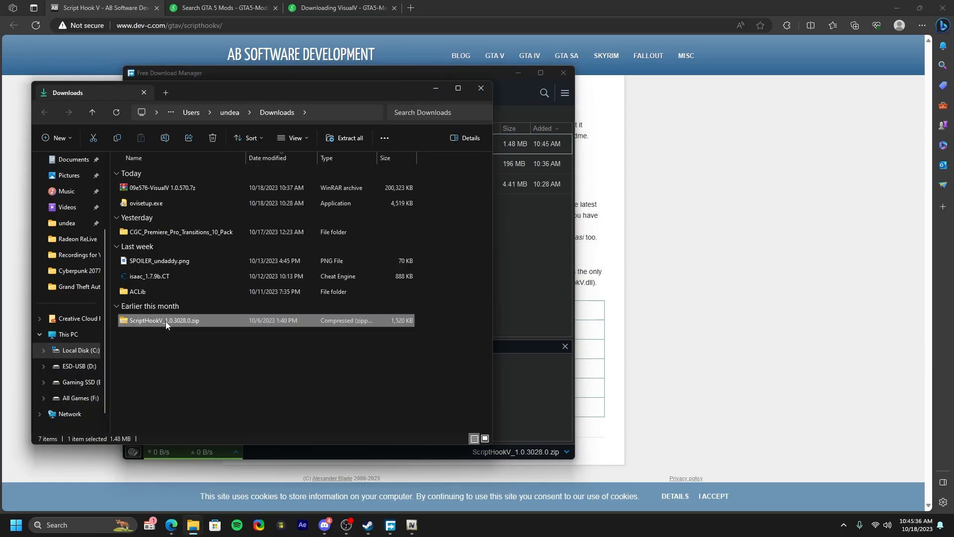
Step: Copy dinput8.dll and ScriptHookV.dll from the ScriptHookV archive's bin folder into the Grand Theft Auto V folder, replacing the existing dinput8.dll, and close the archive
double_click(166, 320)
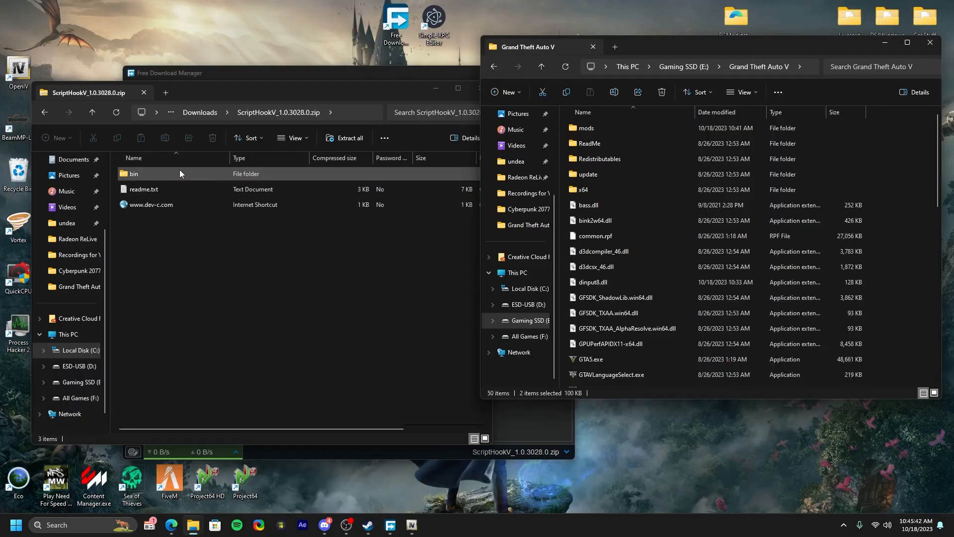
double_click(180, 171)
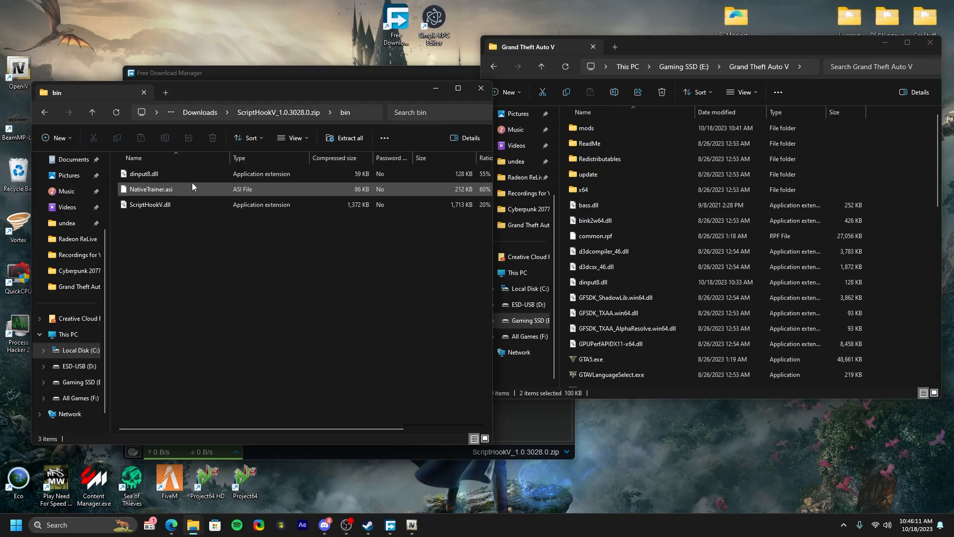
left_click(183, 173)
left_click(174, 206, "ctrl")
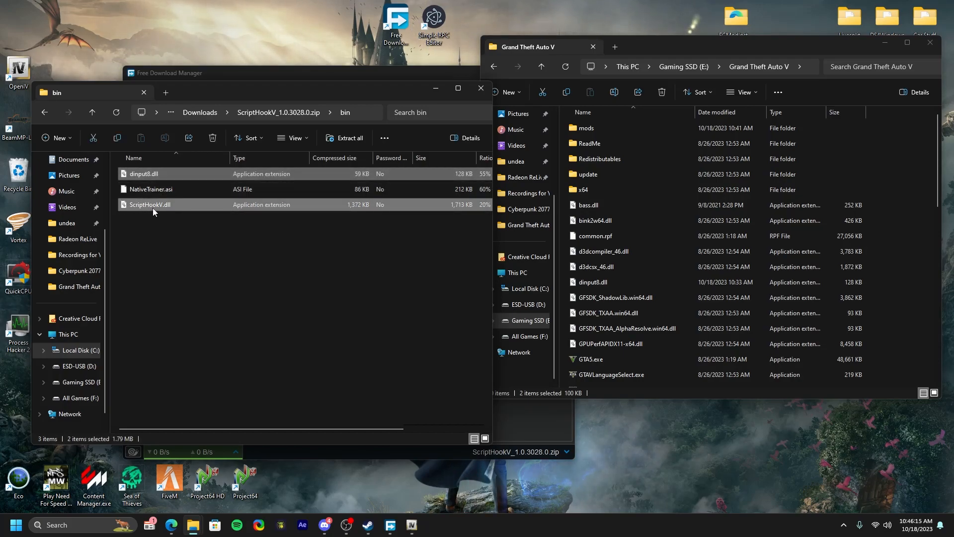
left_click_drag(151, 207, 885, 278)
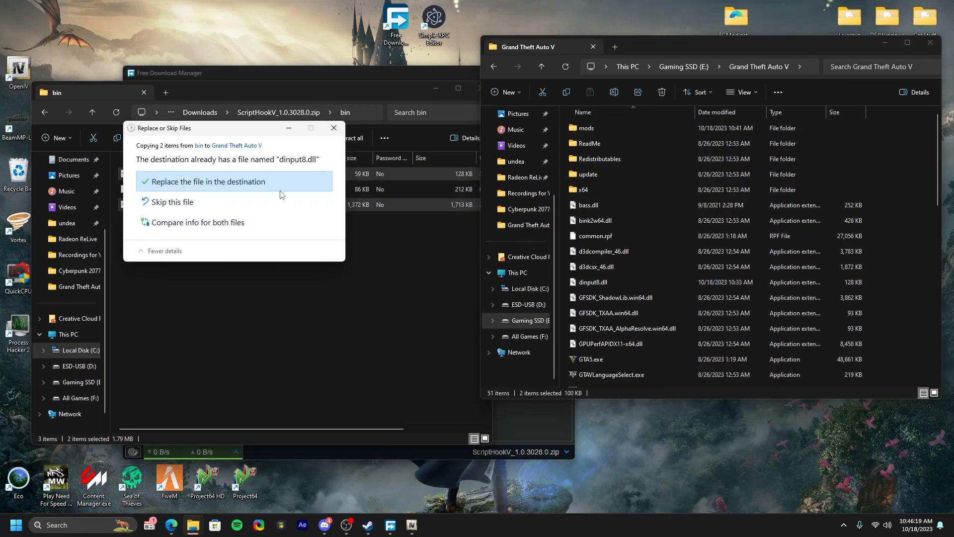
left_click(276, 178)
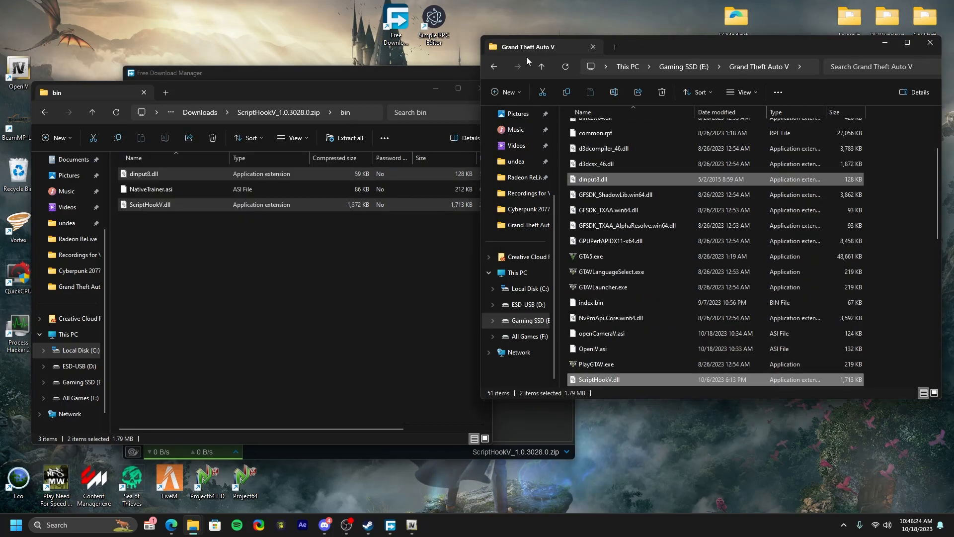
left_click(392, 89)
left_click(480, 88)
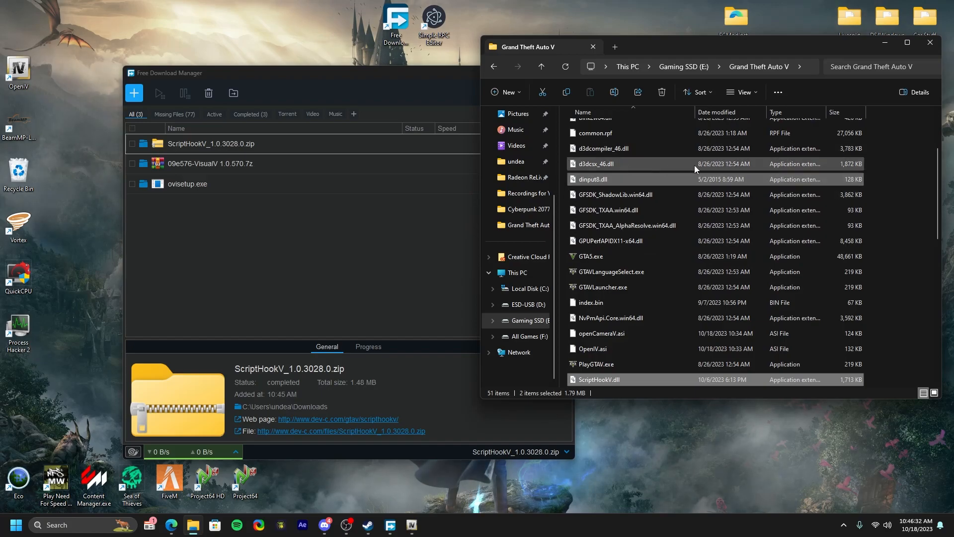
left_click_drag(734, 47, 741, 15)
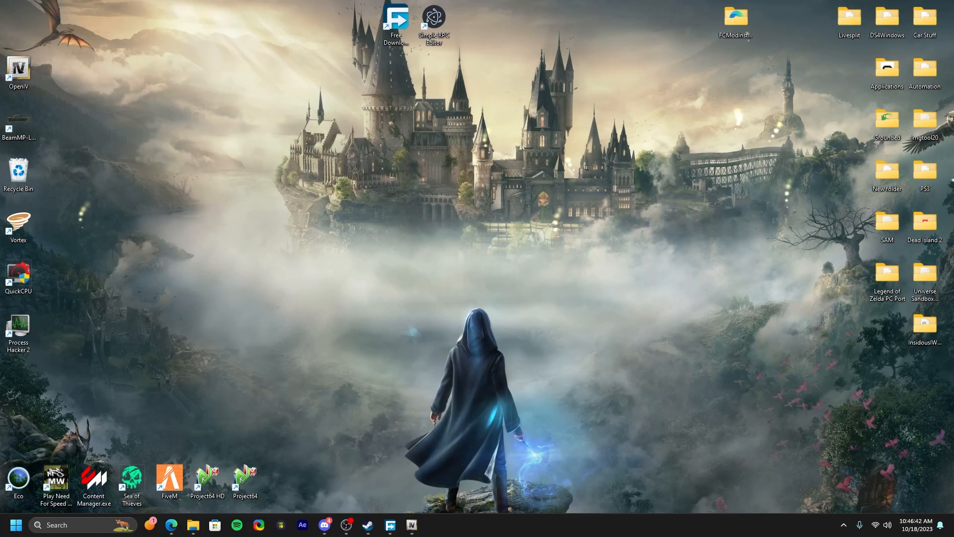
Step: Switch to the browser, close the VisualV download page, and go to the GTA5-Mods home page
left_click(171, 525)
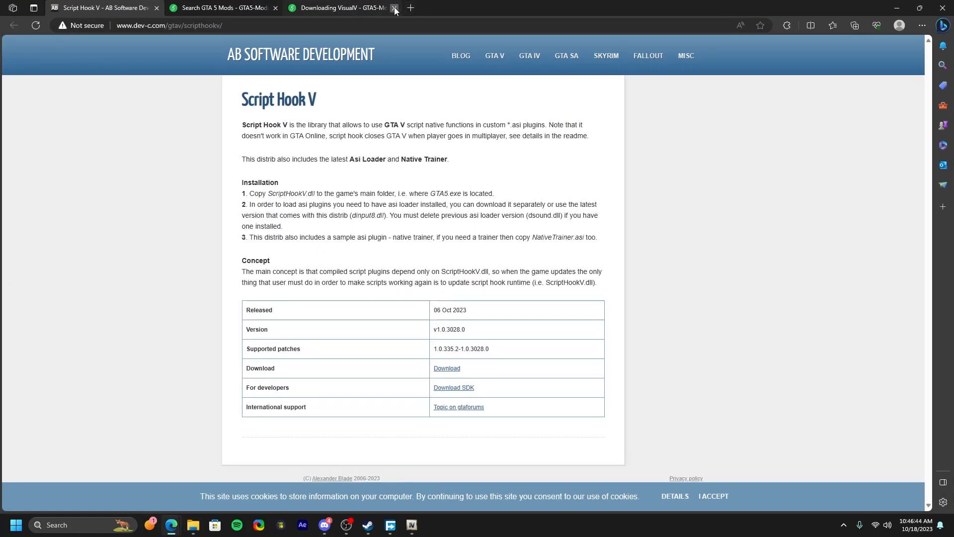
left_click(255, 4)
left_click(179, 57)
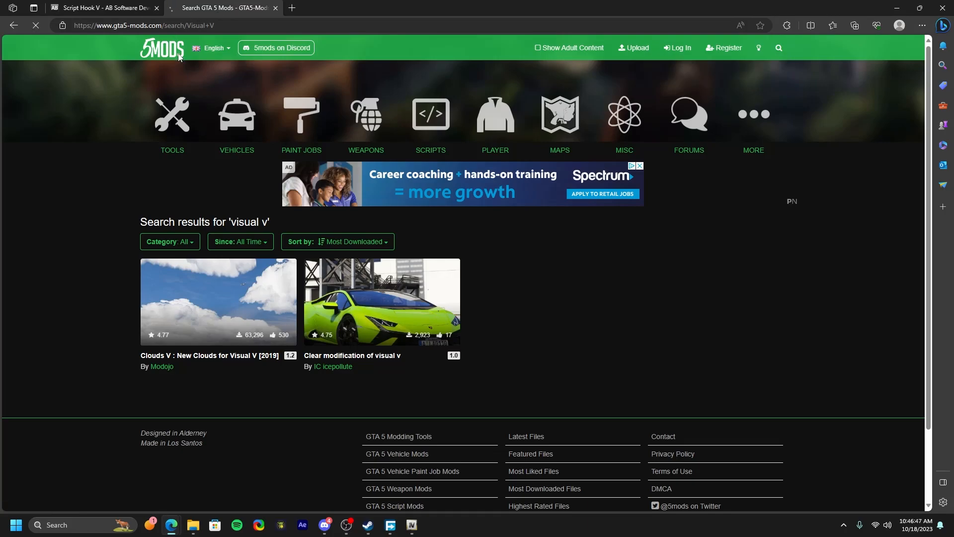
Step: Browse the latest files and this week's most liked mods on the GTA5-Mods home page
scroll(744, 224, "down", 10)
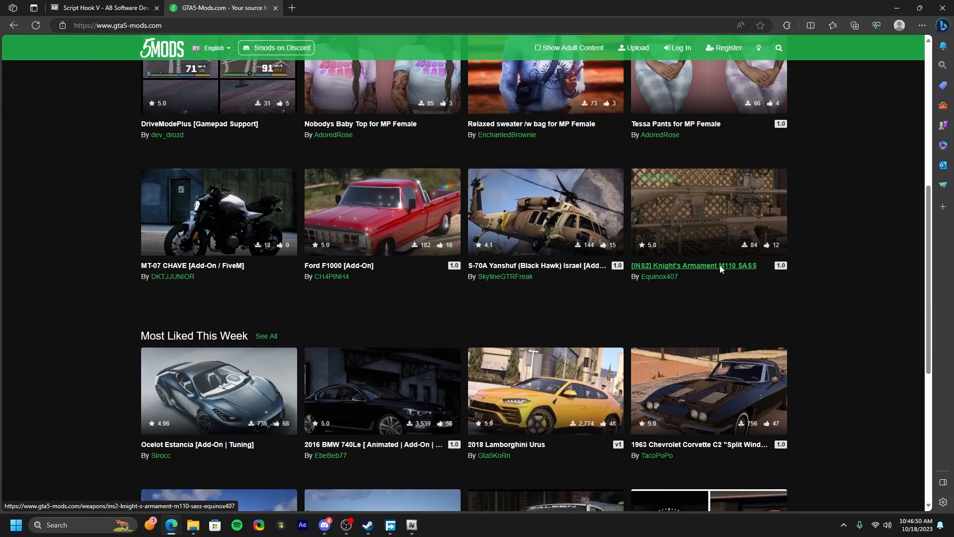
scroll(870, 184, "down", 2)
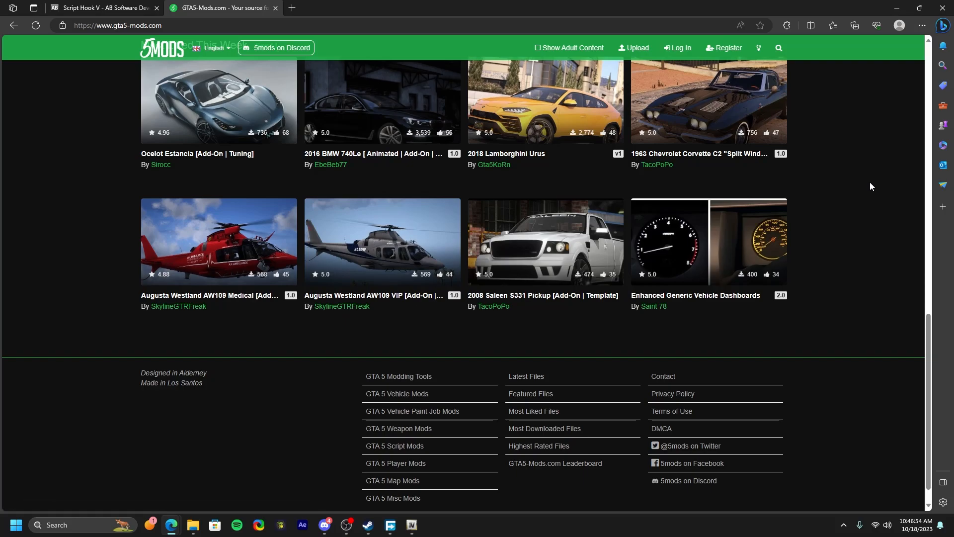
scroll(875, 183, "up", 8)
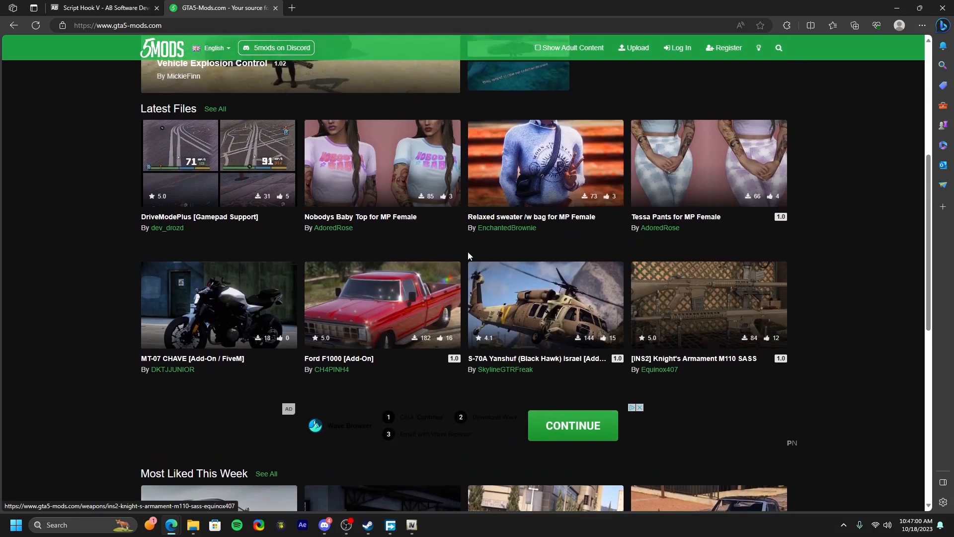
scroll(388, 301, "down", 7)
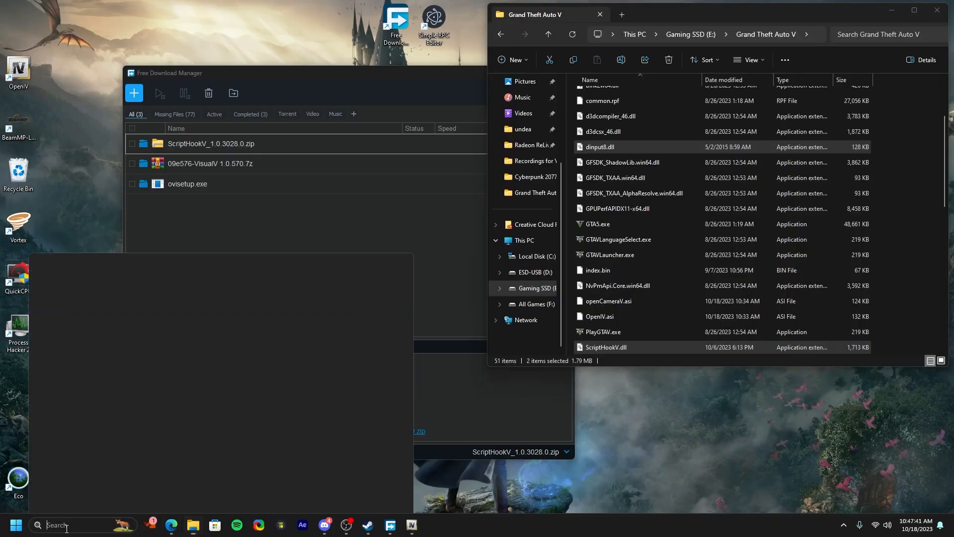
Step: Search Windows for "rock" and launch the Rockstar Games Launcher
key("super+s")
type("rock")
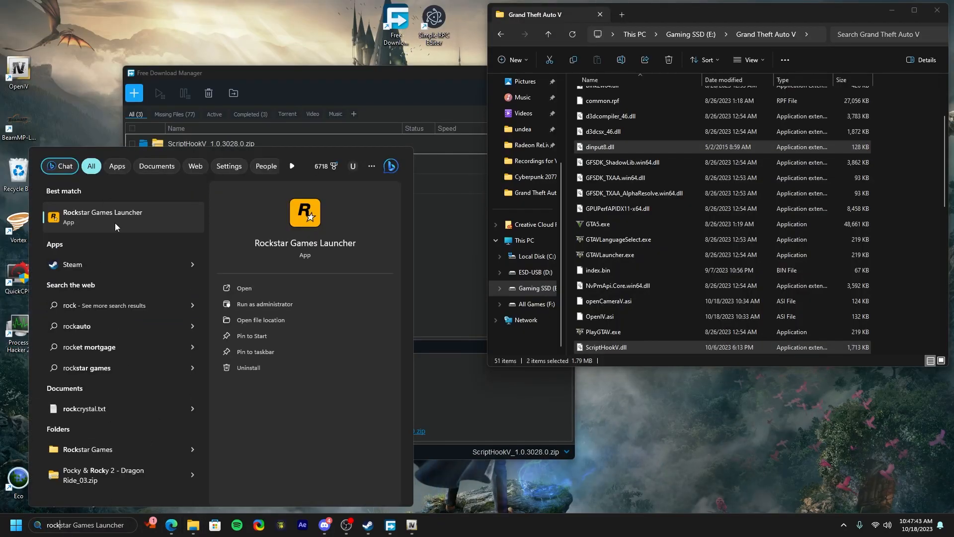
left_click(115, 222)
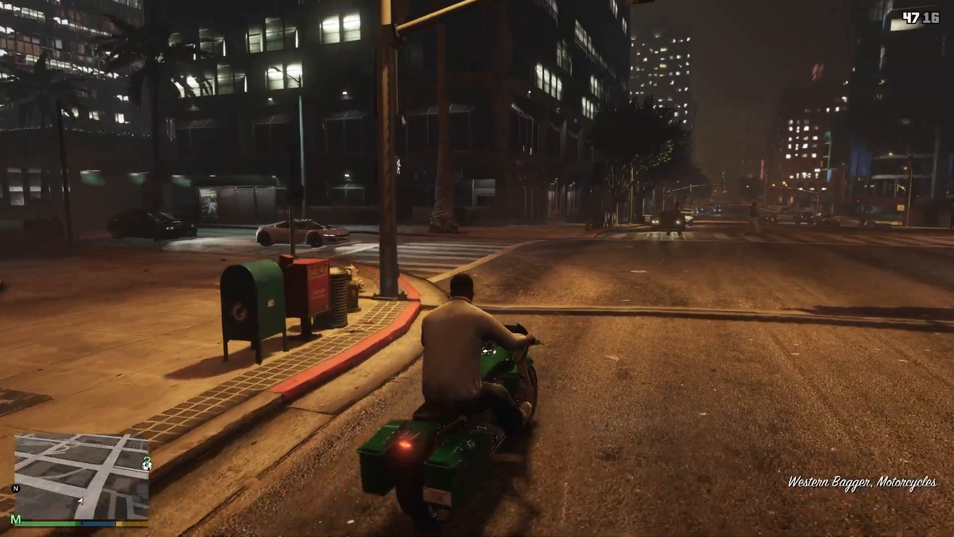
key("w")
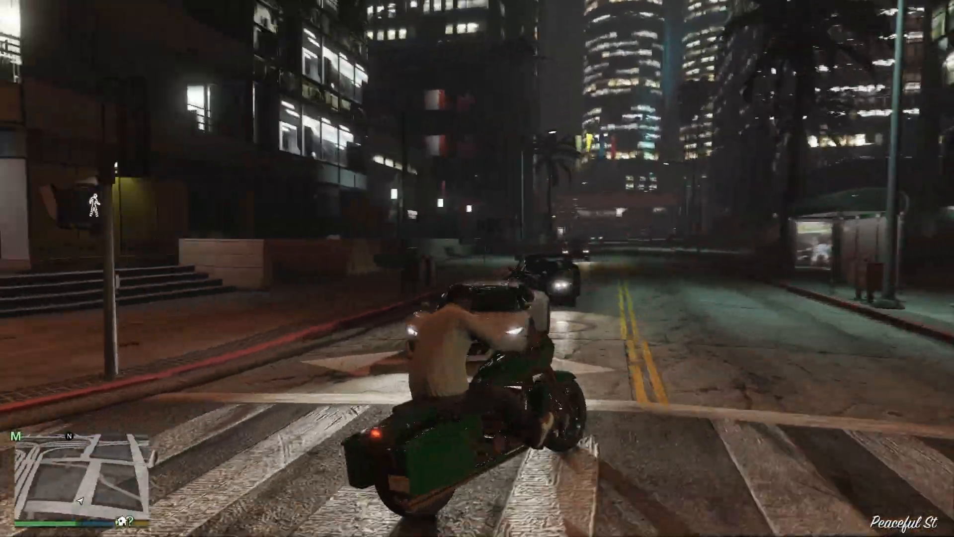
key("a")
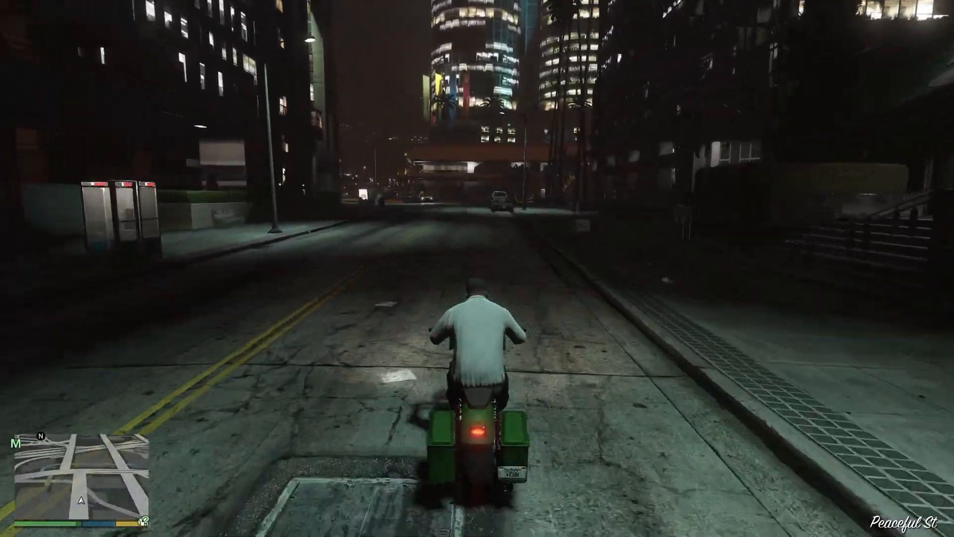
key("a")
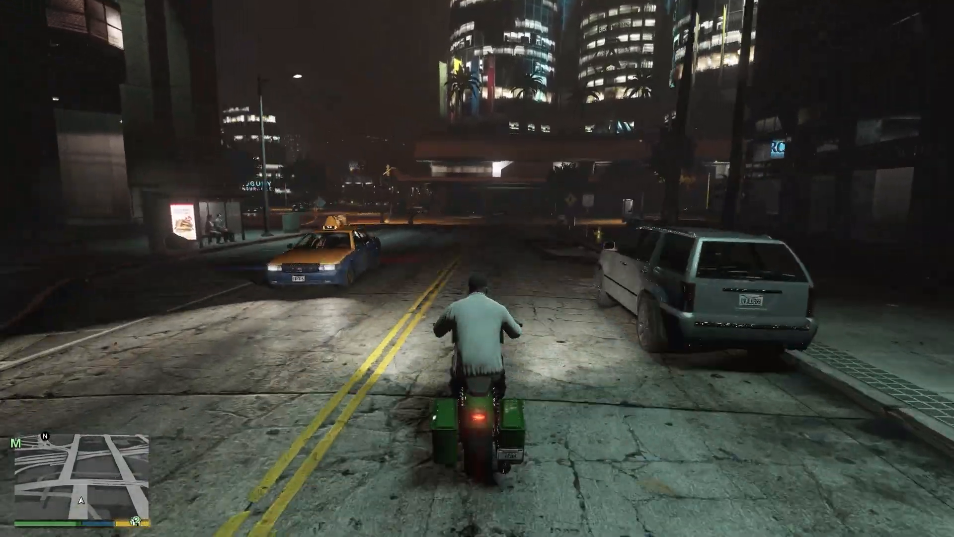
key("d")
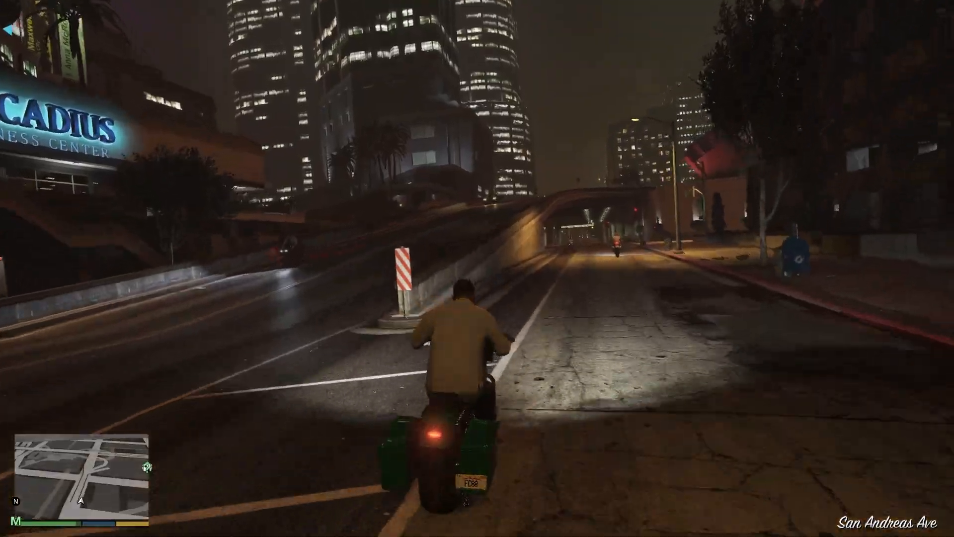
key("d")
key("a")
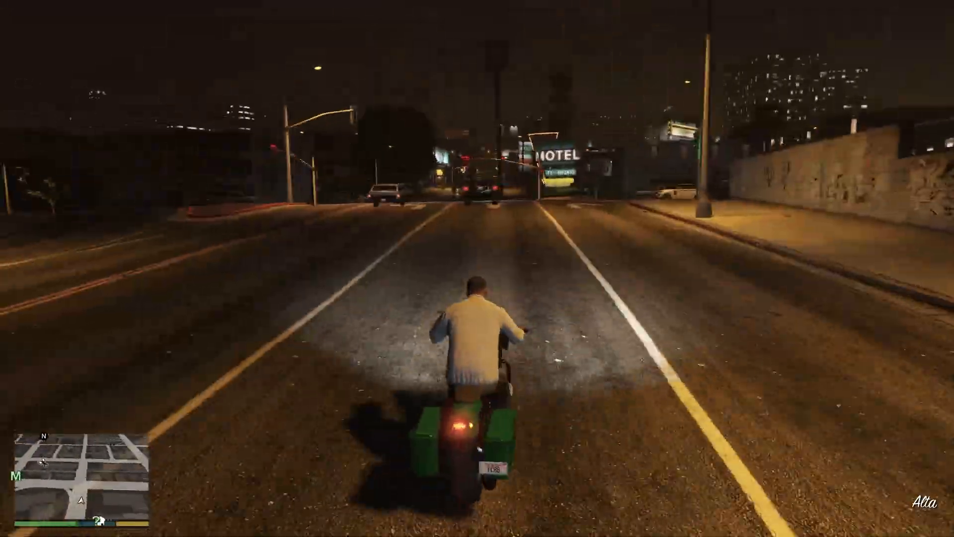
key("d")
key("Escape")
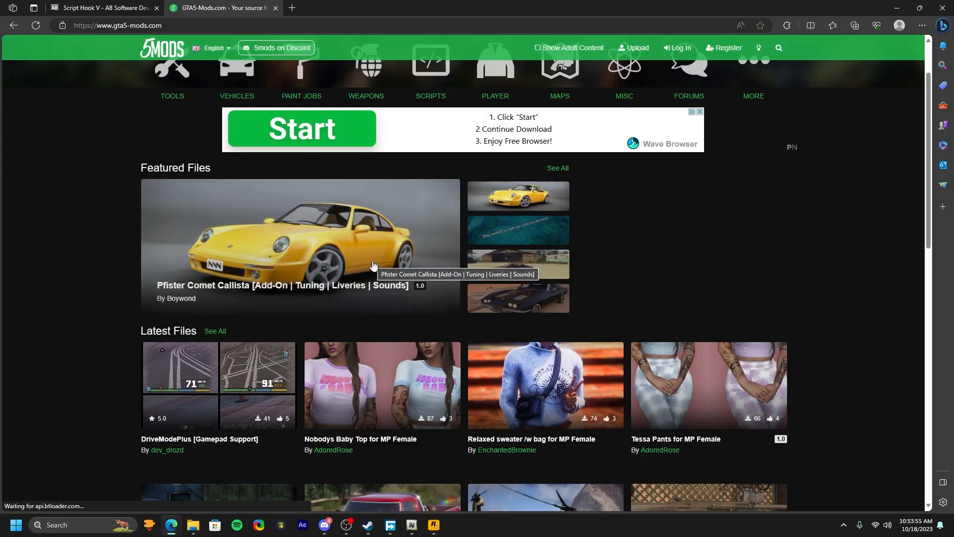
Step: Look through the mods on the GTA5-Mods home page and open the featured Pfister Comet Callista add-on's page
scroll(545, 261, "down", 5)
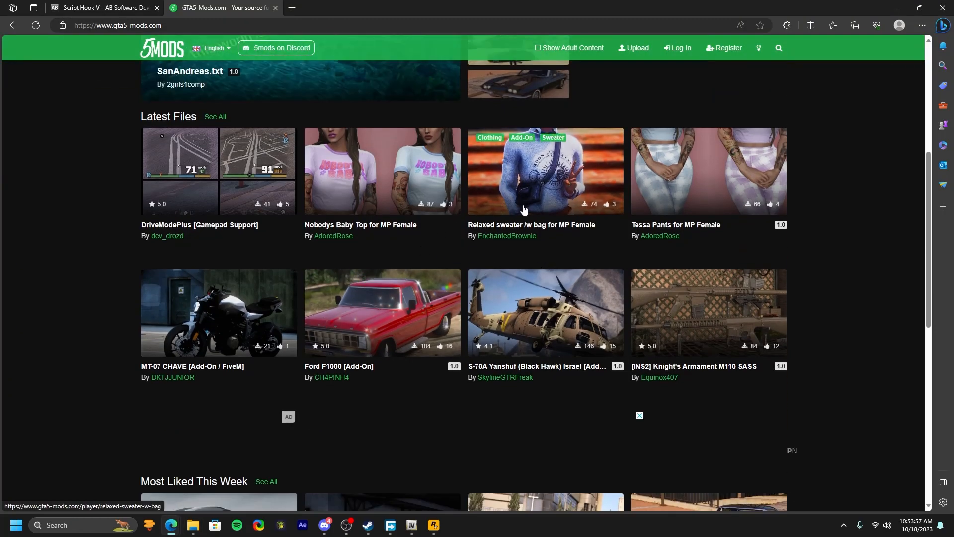
scroll(549, 204, "down", 3)
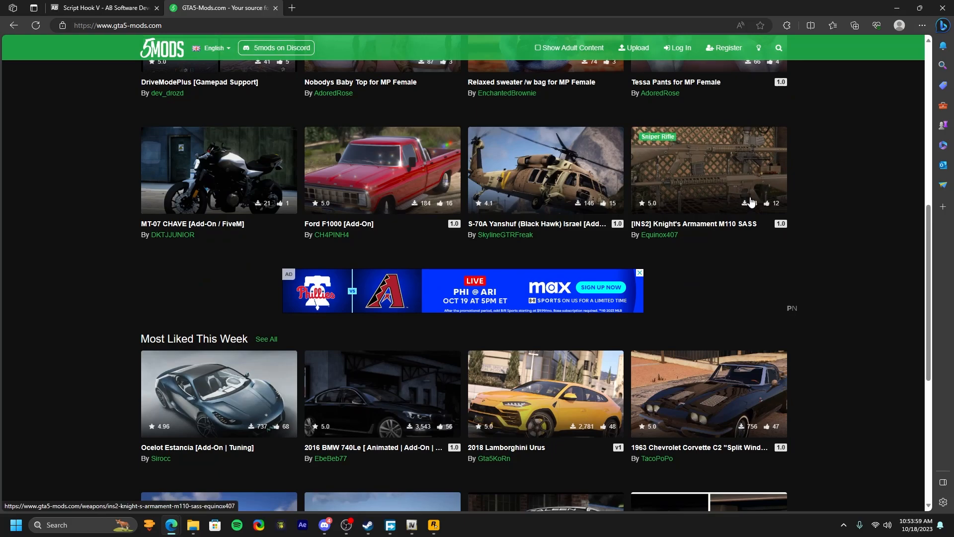
scroll(805, 204, "down", 1)
scroll(805, 204, "down", 5)
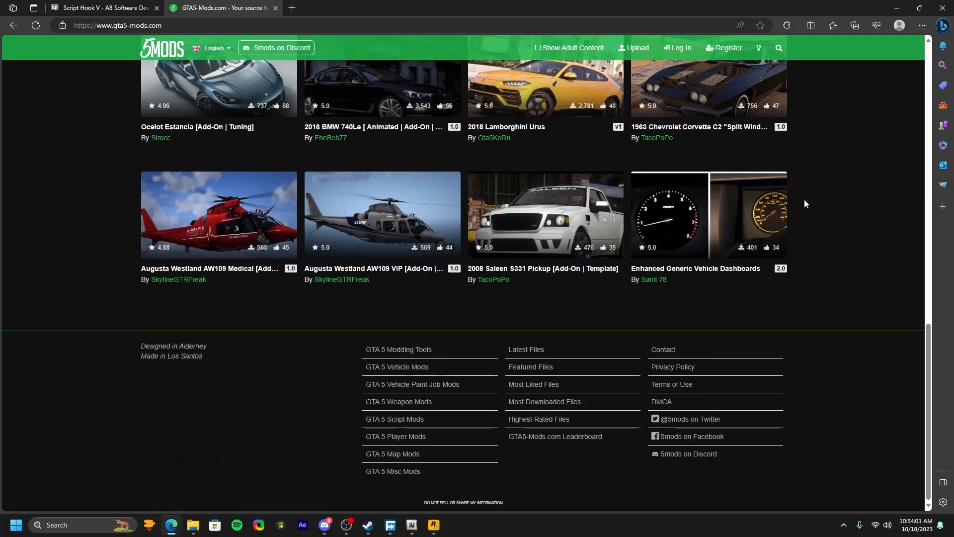
scroll(805, 204, "up", 7)
scroll(804, 204, "down", 3)
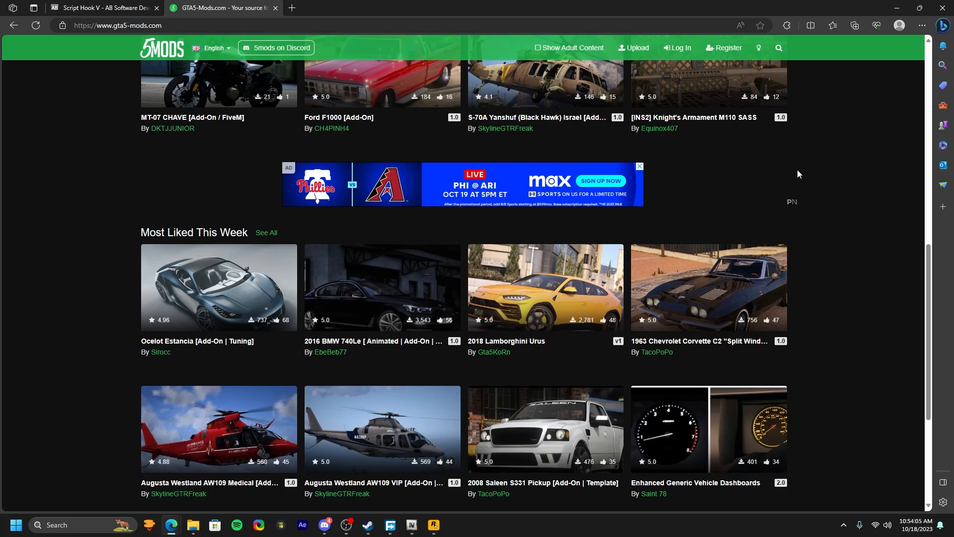
scroll(797, 171, "up", 12)
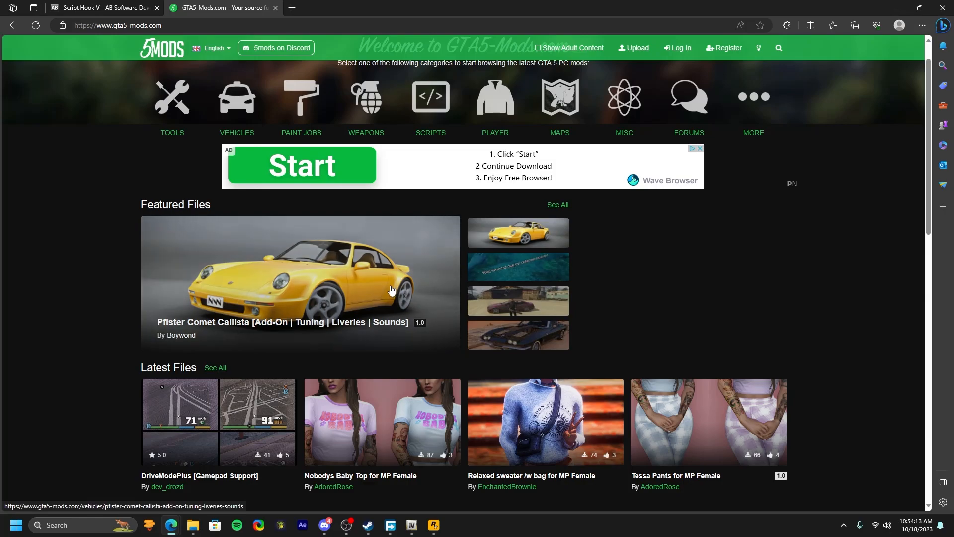
left_click(257, 290)
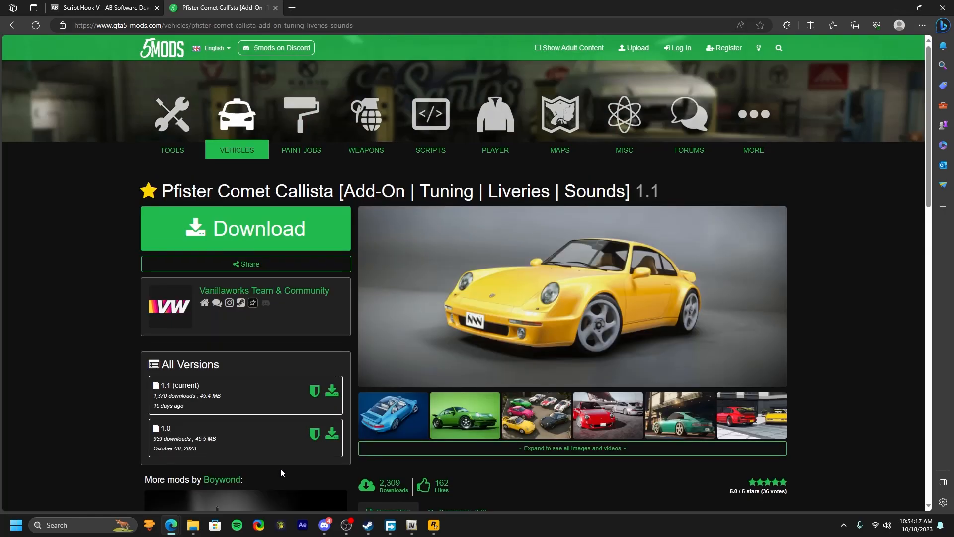
Step: View the Pfister Comet Callista preview images of the red and yellow cars and the multi-car lineup at full size, closing each one
scroll(578, 215, "down", 5)
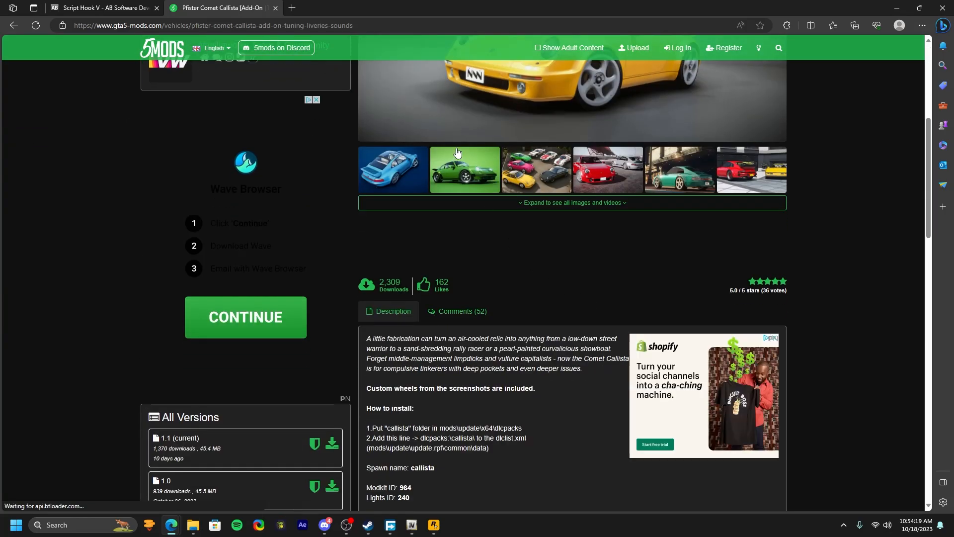
scroll(578, 214, "up", 5)
scroll(594, 320, "down", 1)
left_click(752, 314)
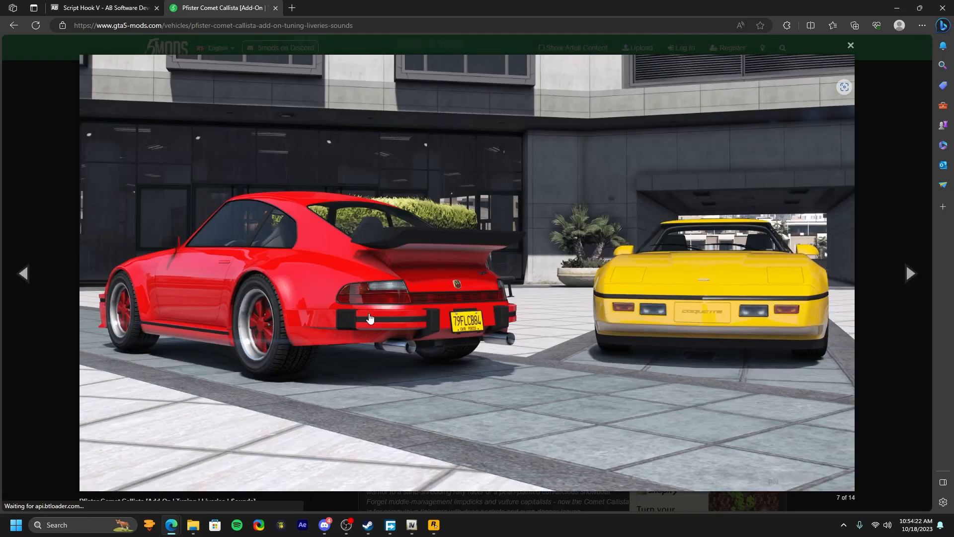
left_click(851, 45)
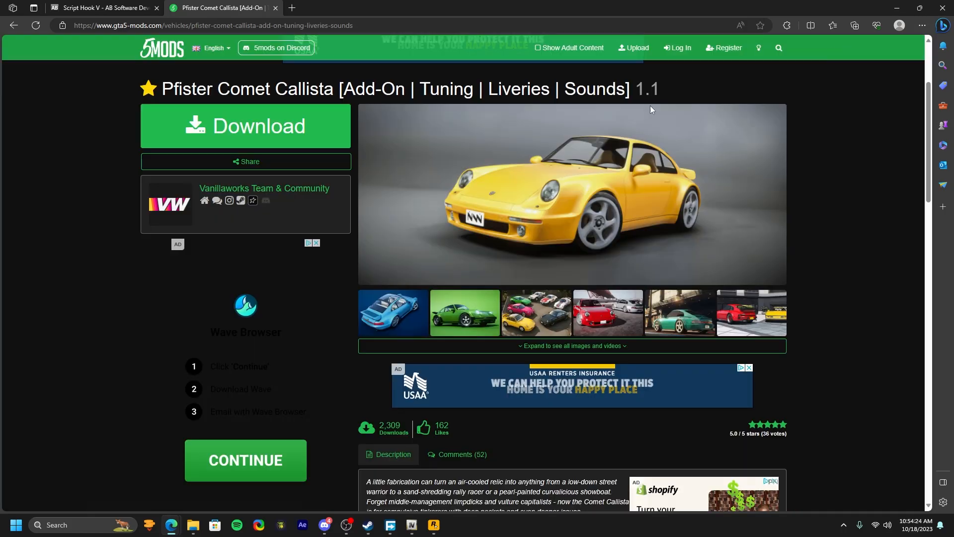
scroll(230, 277, "down", 1)
scroll(159, 284, "up", 3)
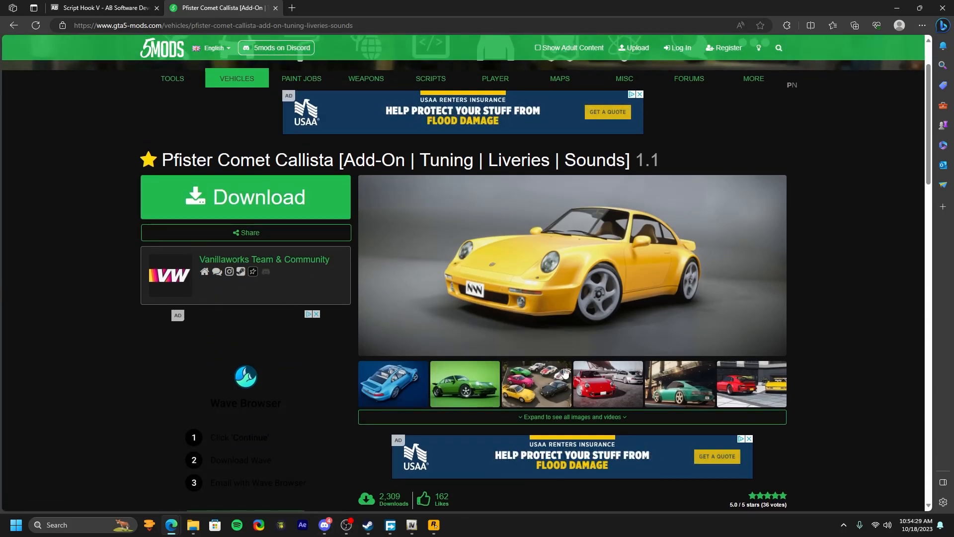
left_click(537, 389)
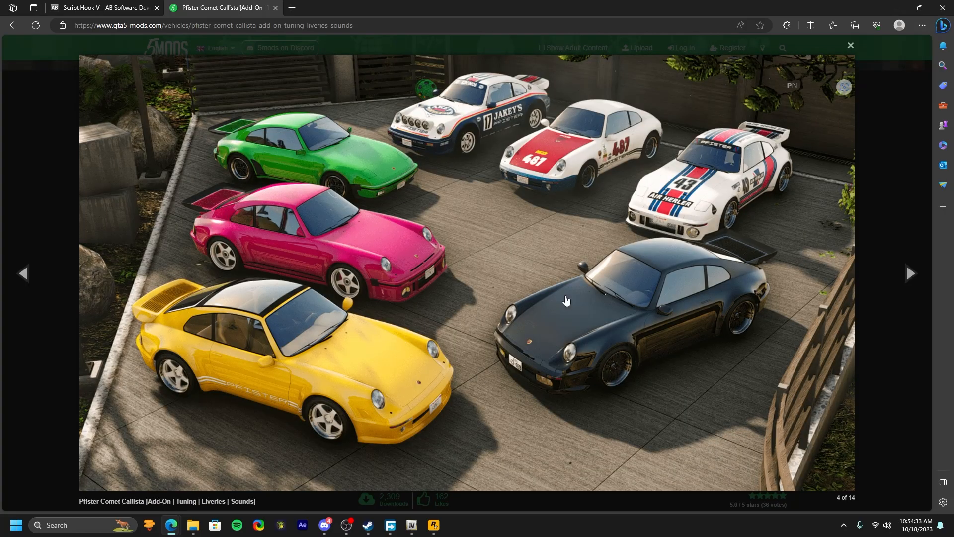
left_click(850, 46)
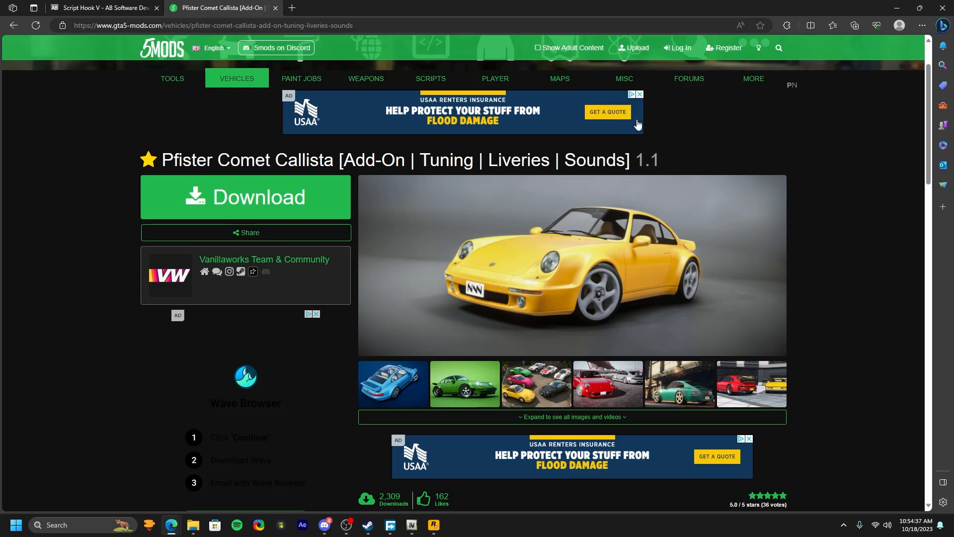
Step: Highlight the word Vanillaworks in the mod's author credit, and view the blue car's preview image at full size before closing it
left_click_drag(199, 258, 249, 262)
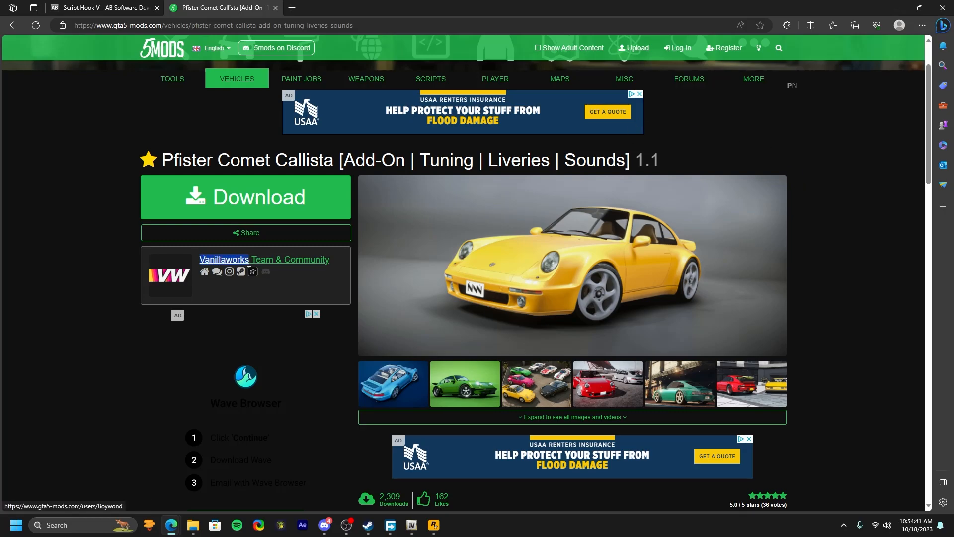
left_click(350, 267)
left_click(389, 394)
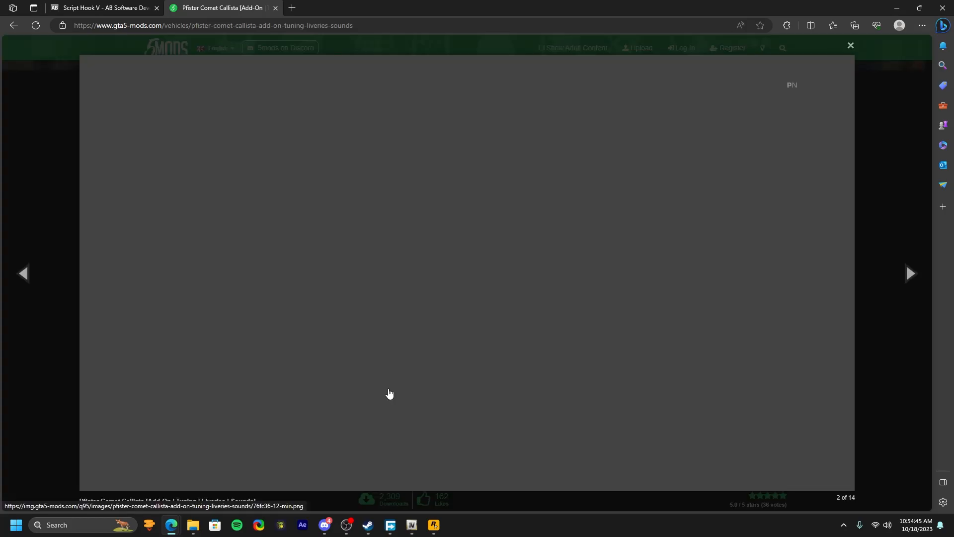
left_click(850, 46)
scroll(646, 199, "up", 2)
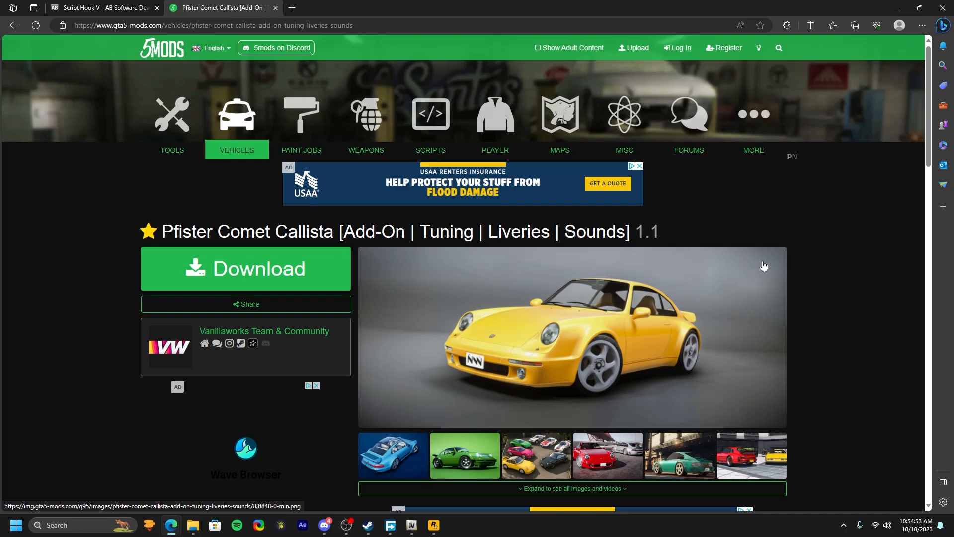
Step: Expand the Pfister Comet Callista gallery to show all images and videos, and return to the download area
left_click_drag(720, 323, 819, 329)
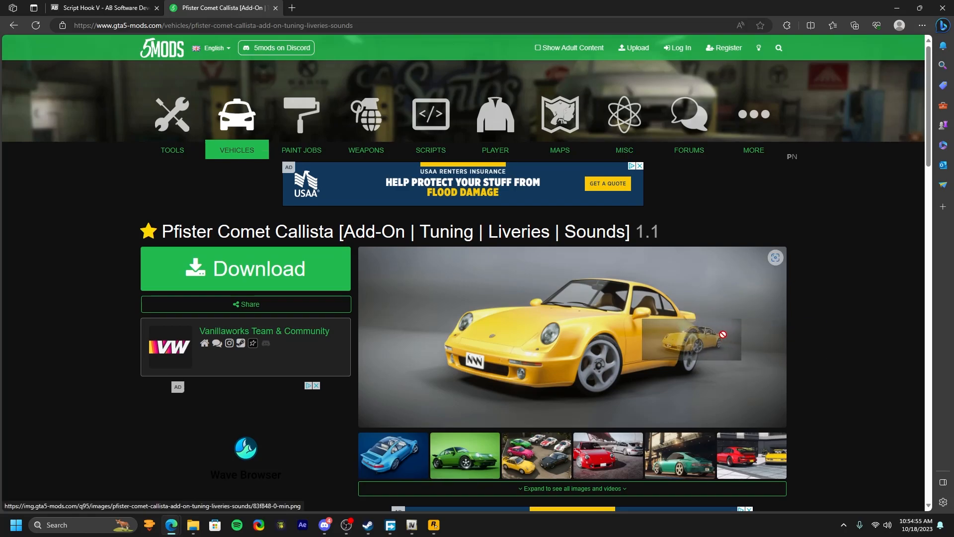
scroll(861, 330, "down", 4)
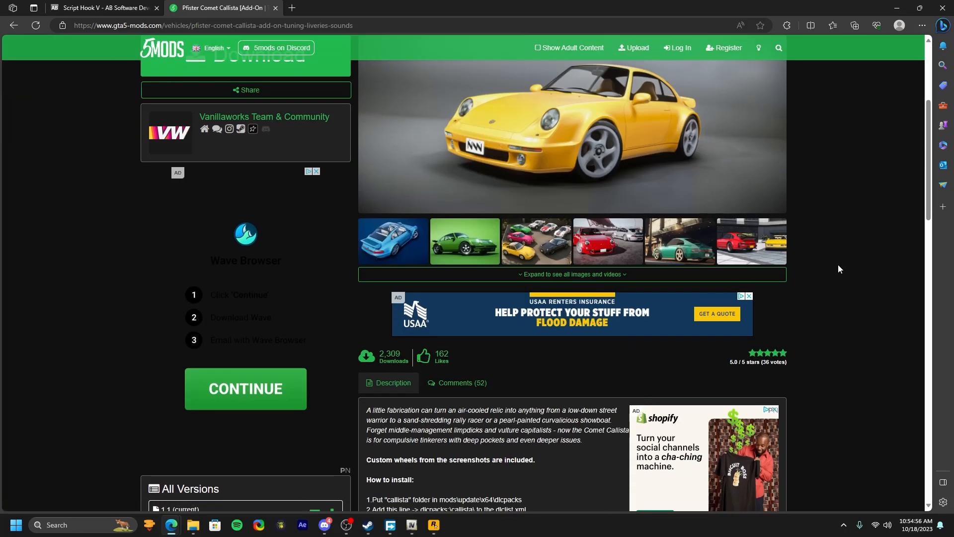
left_click(616, 273)
scroll(698, 247, "up", 4)
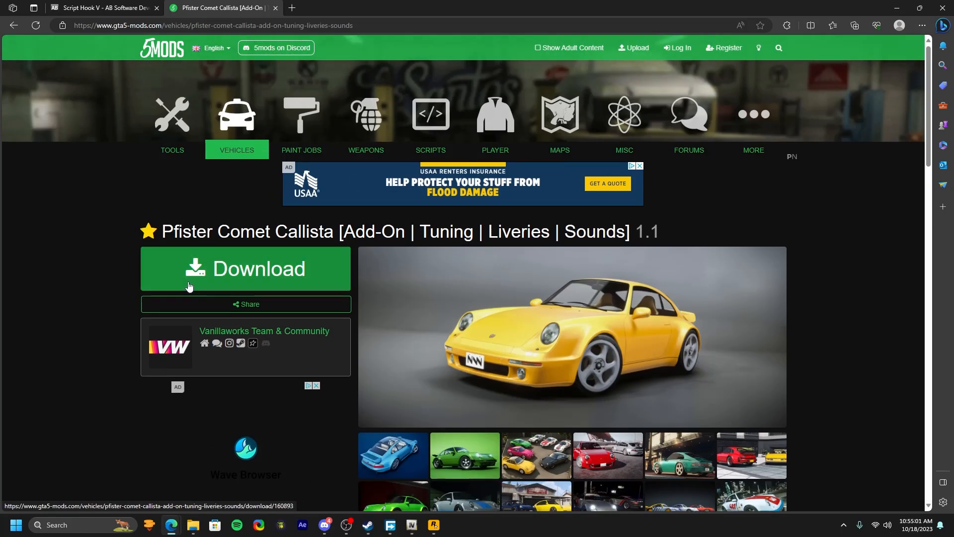
Step: Read the mod's "How to install" instructions, highlighting both steps and the text "dlcpacks:\callista\ to the dlclist.xml"
scroll(148, 271, "down", 8)
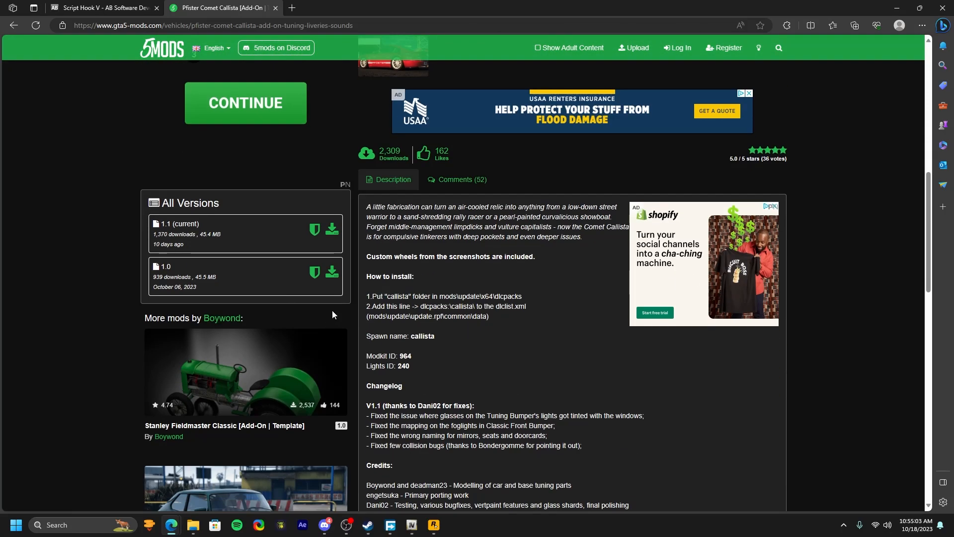
scroll(245, 121, "down", 8)
scroll(445, 234, "up", 6)
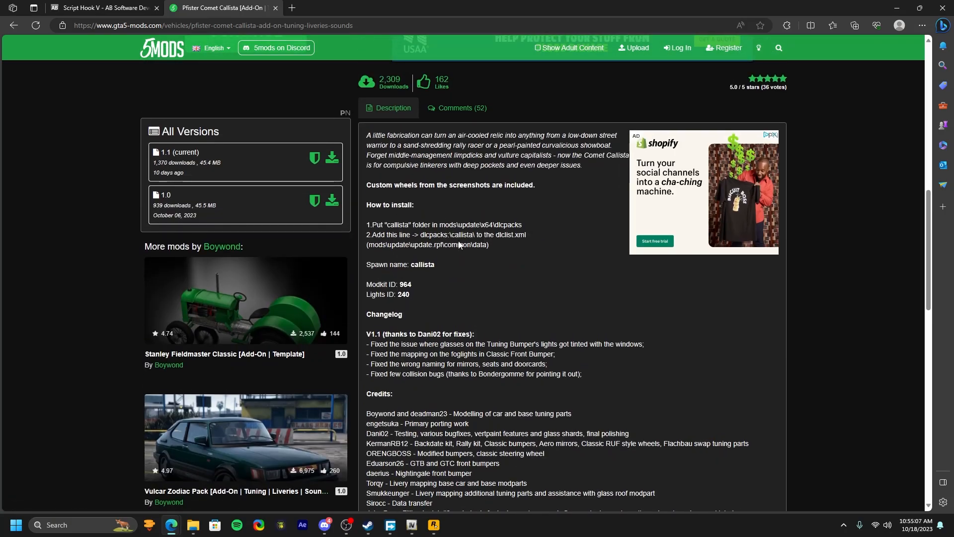
left_click_drag(492, 246, 370, 229)
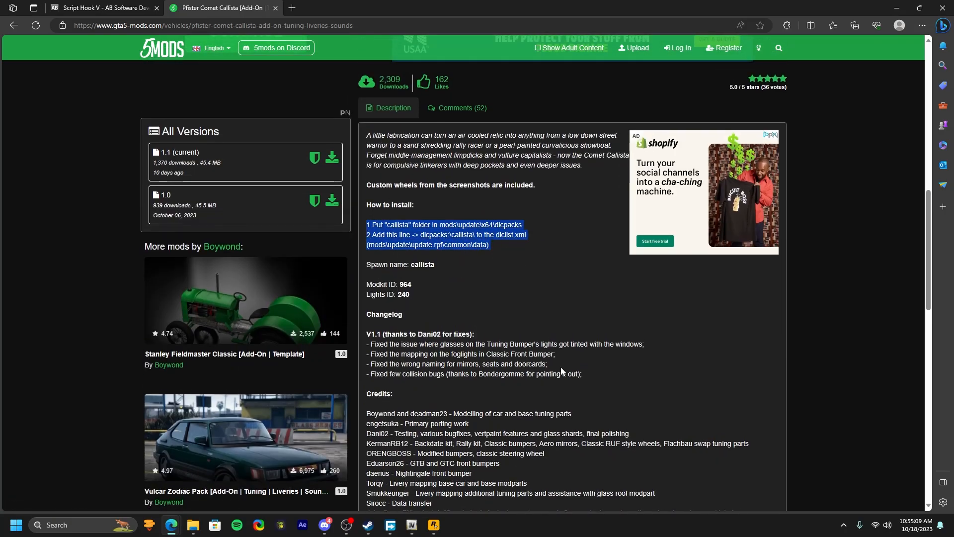
left_click(366, 234)
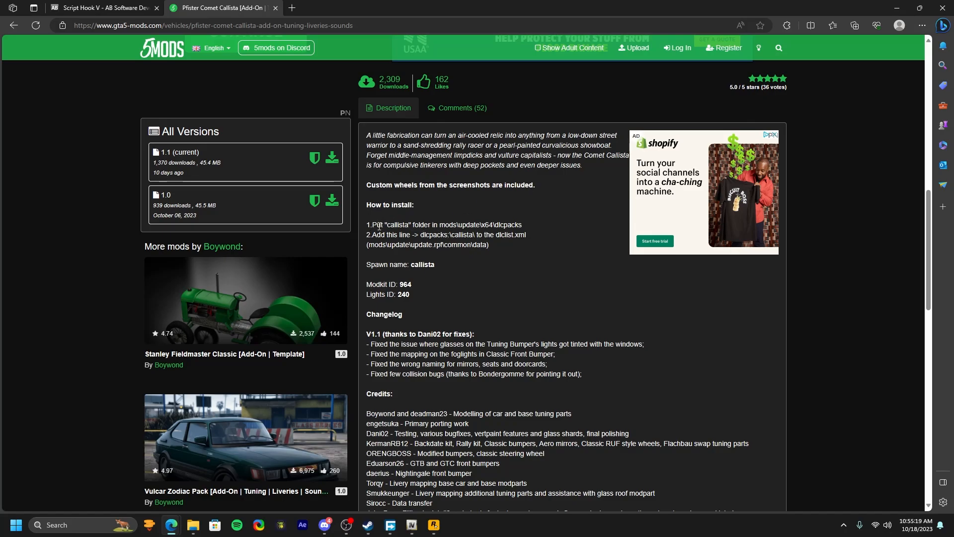
left_click_drag(422, 237, 568, 240)
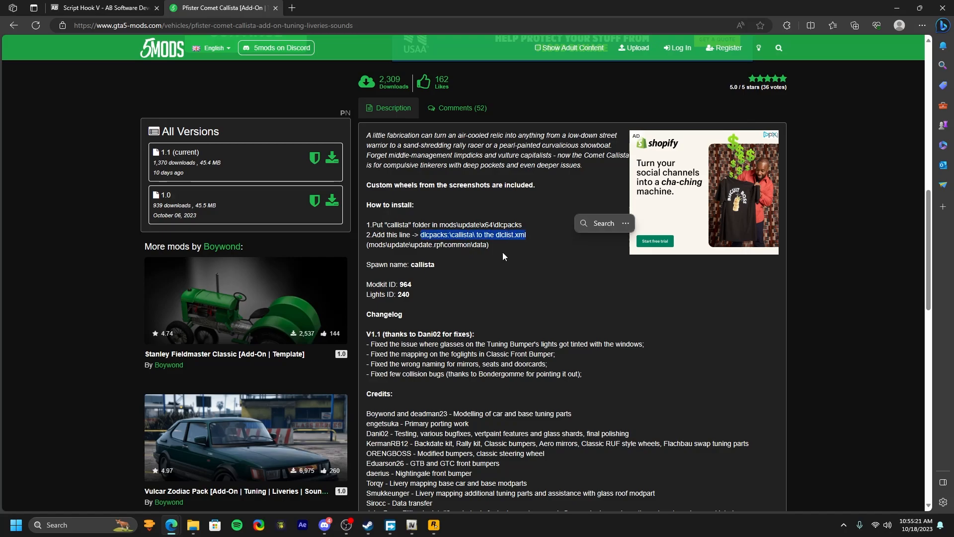
Step: Highlight the dlclist.xml path in the install instructions, open the Pfister Comet Callista download page and look over the author's other mods
left_click_drag(502, 249, 356, 249)
key("F5")
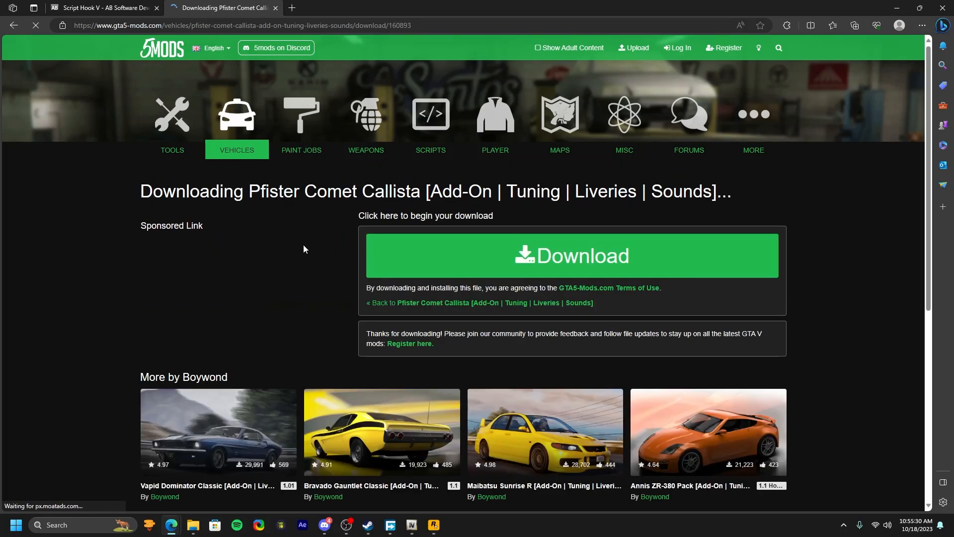
scroll(378, 299, "down", 5)
scroll(377, 299, "up", 3)
scroll(804, 314, "down", 3)
left_click_drag(803, 314, 88, 177)
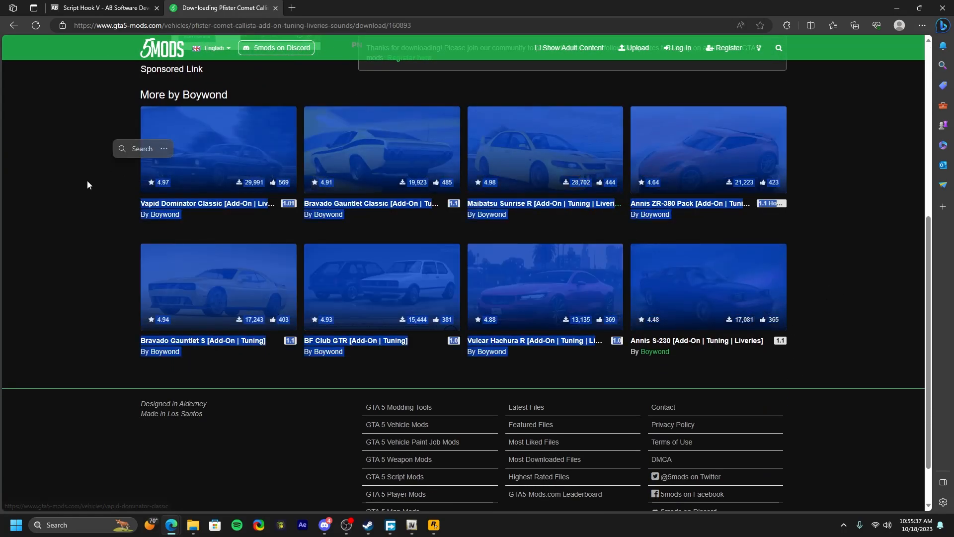
left_click(78, 192)
scroll(209, 259, "up", 6)
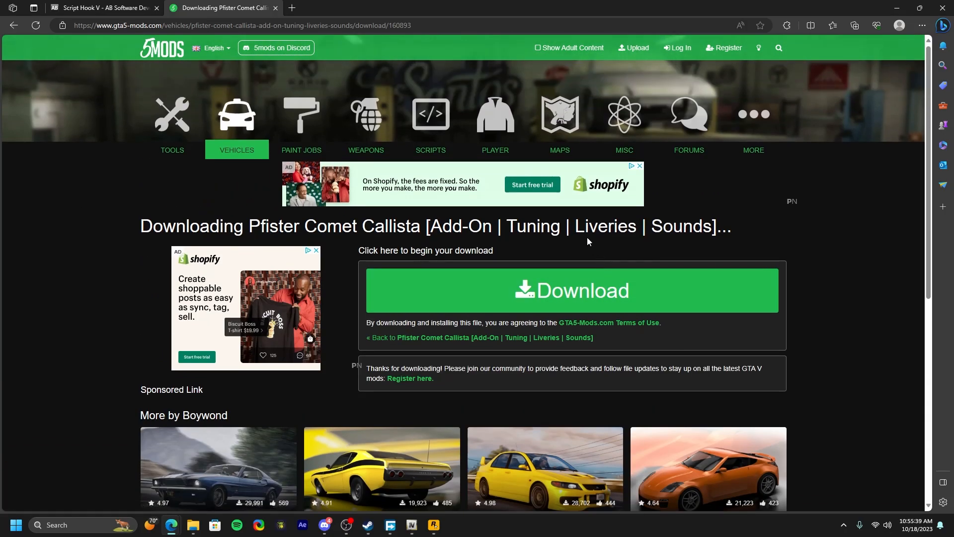
scroll(450, 222, "down", 6)
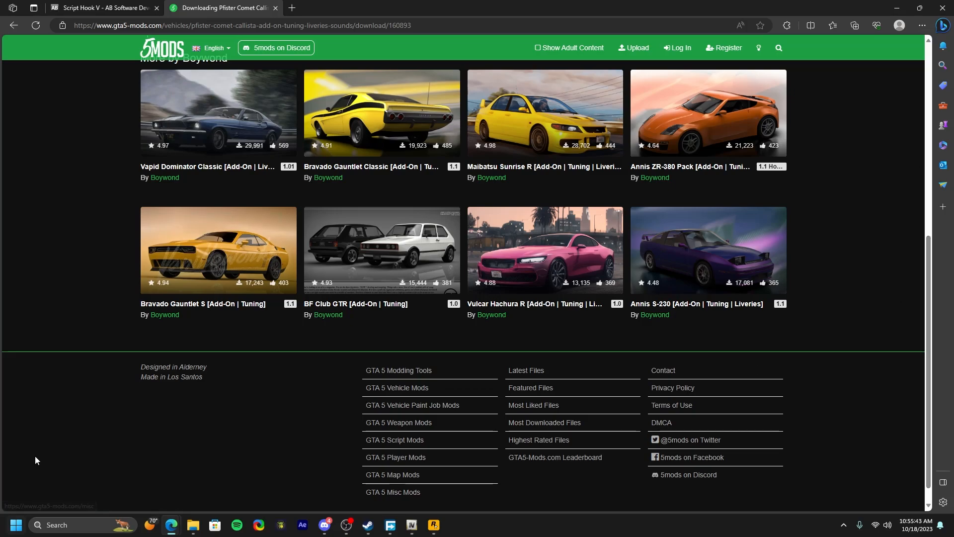
scroll(595, 388, "up", 6)
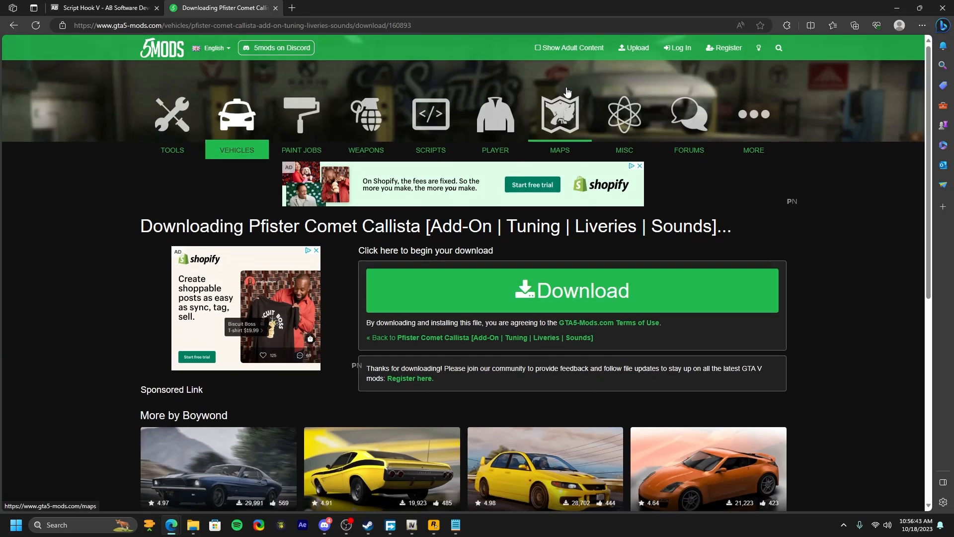
Step: Browse the script mods, search the site for "limit" and open the Packfile Limit Adjuster page
left_click(430, 128)
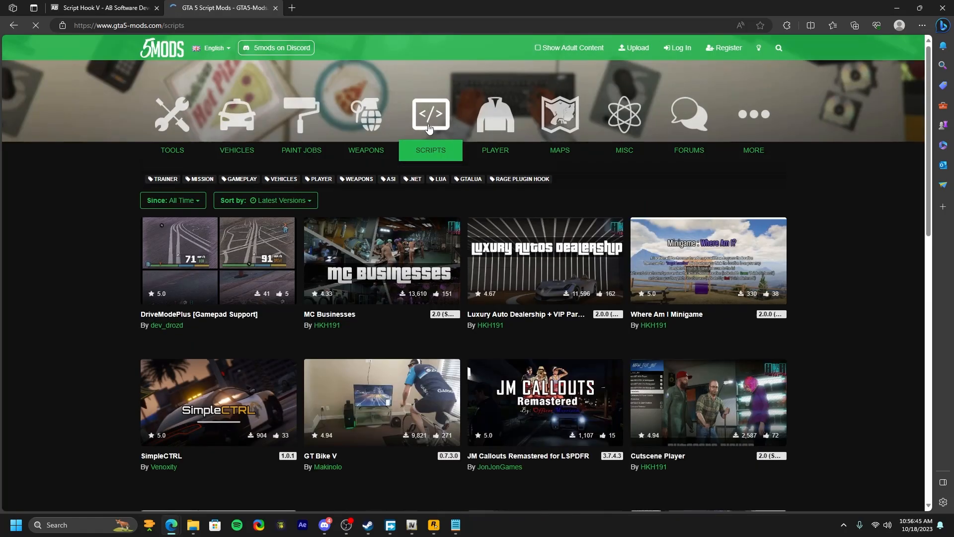
scroll(311, 185, "down", 3)
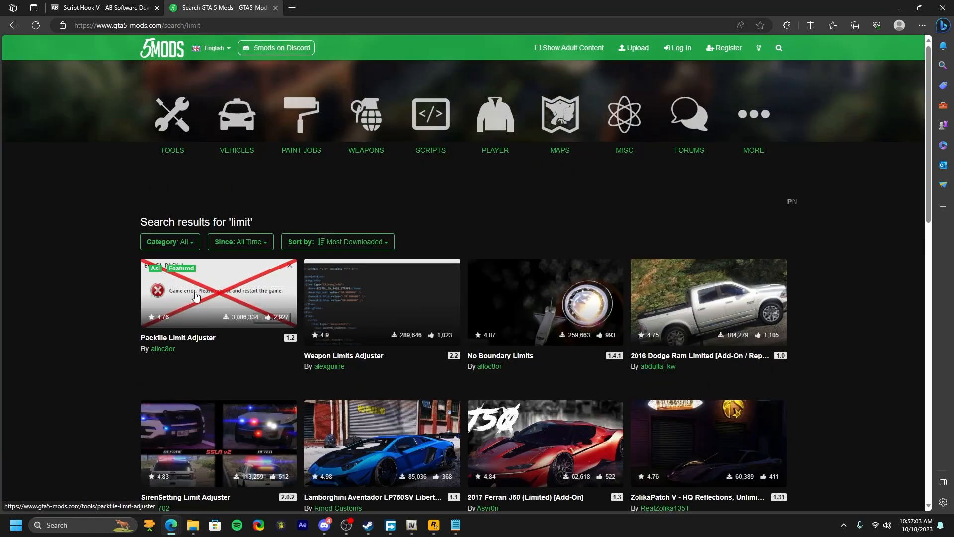
left_click(205, 289)
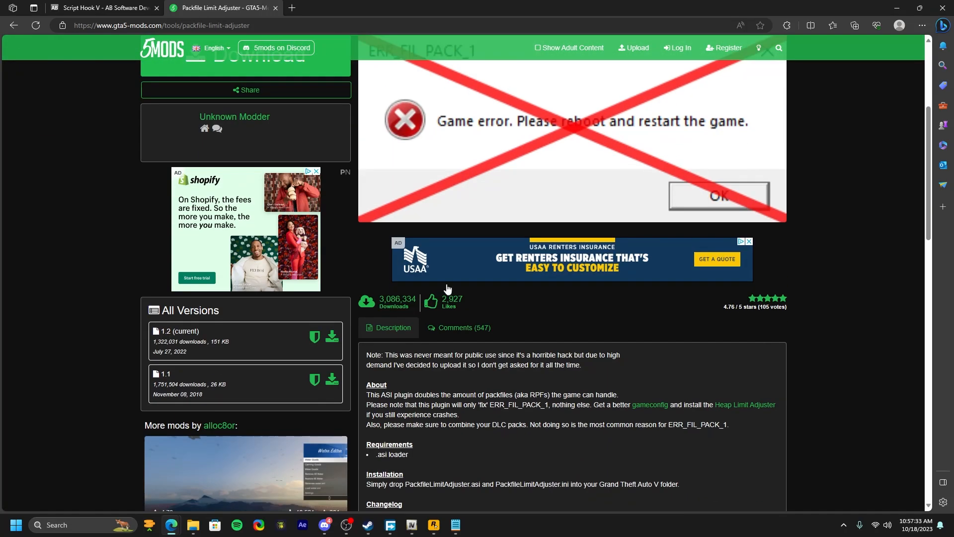
Step: Read the Packfile Limit Adjuster description, highlighting the sentence about doubling the packfiles and the phrase "(aka RPFs) the game can handle"
left_click_drag(618, 392, 366, 393)
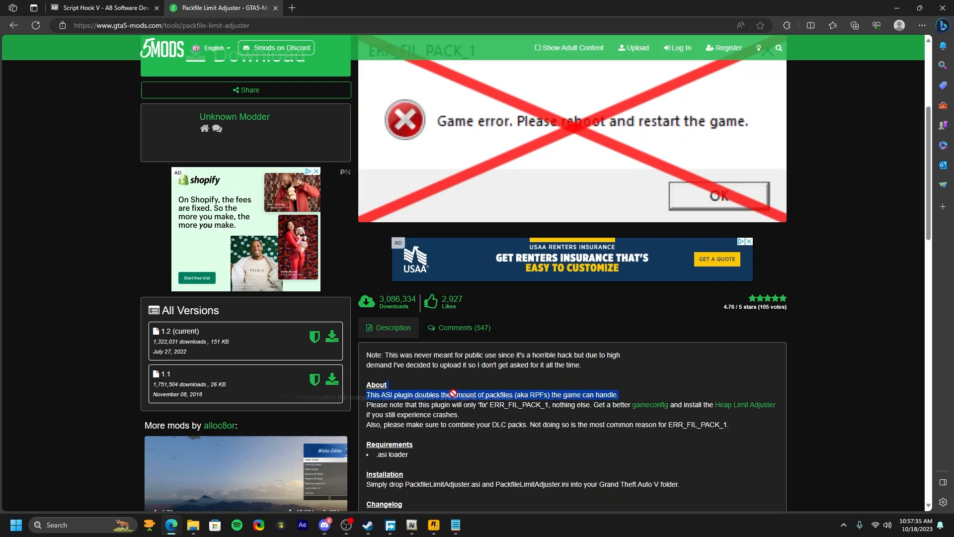
left_click(471, 395)
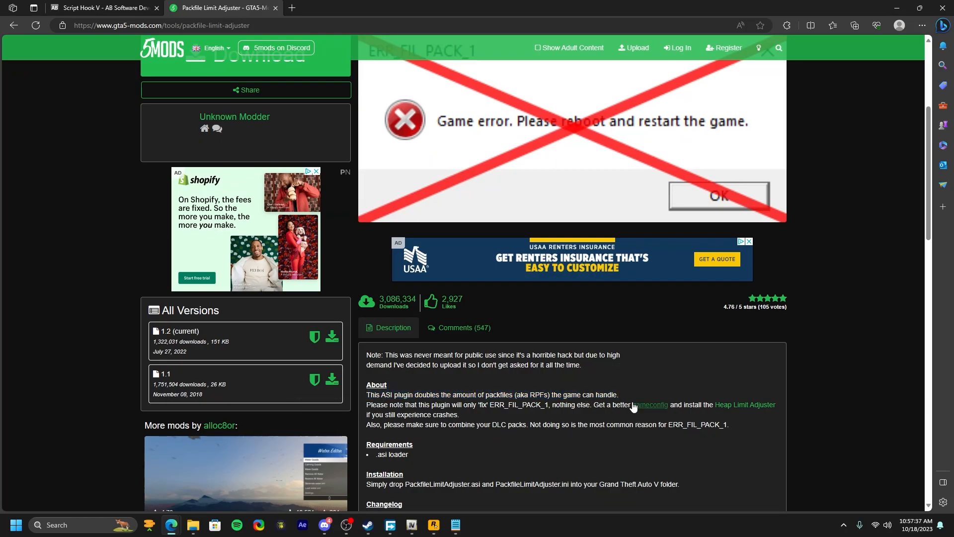
left_click_drag(616, 395, 514, 396)
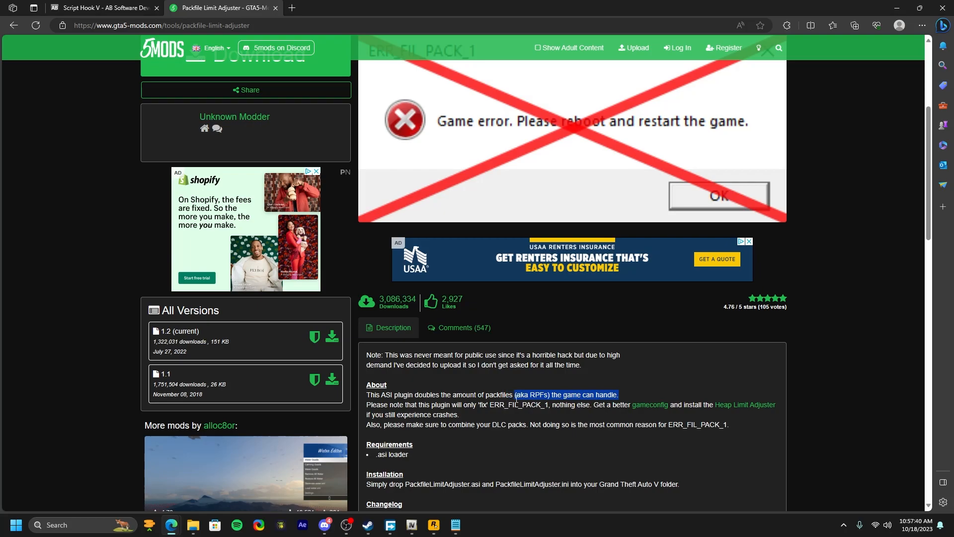
scroll(377, 316, "down", 5)
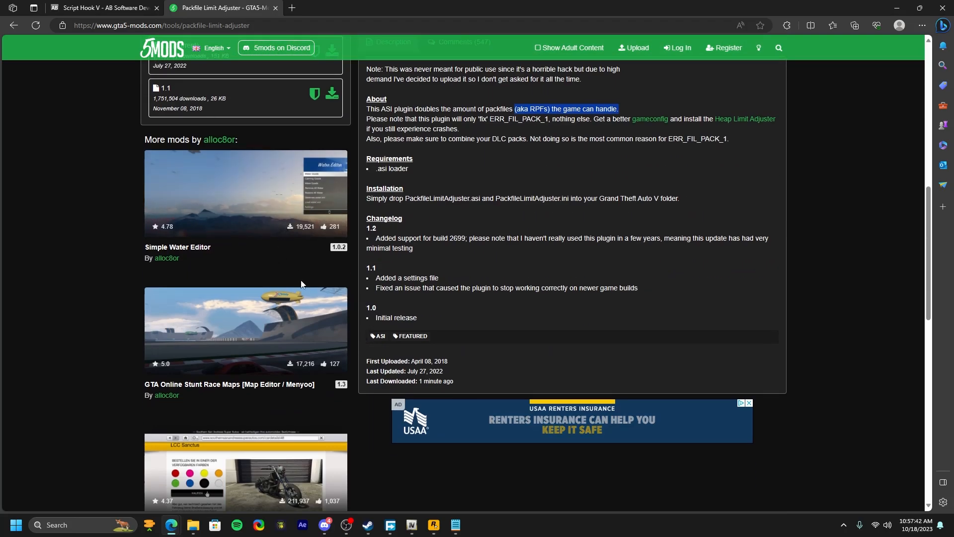
scroll(345, 371, "up", 10)
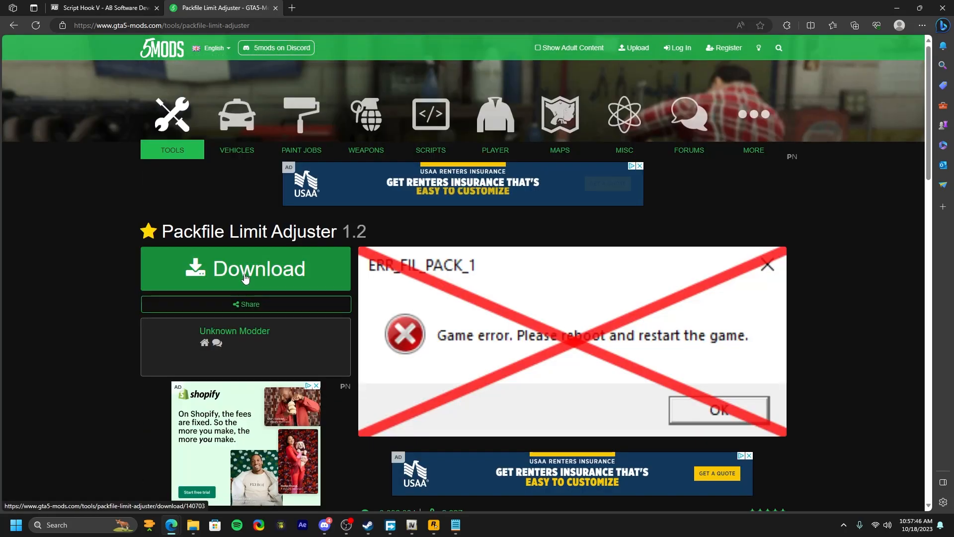
Step: Download Packfile Limit Adjuster 1.2 and open the downloaded f817a9-PackfileLimitAdjuster.zip from the download manager's folder
left_click(243, 281)
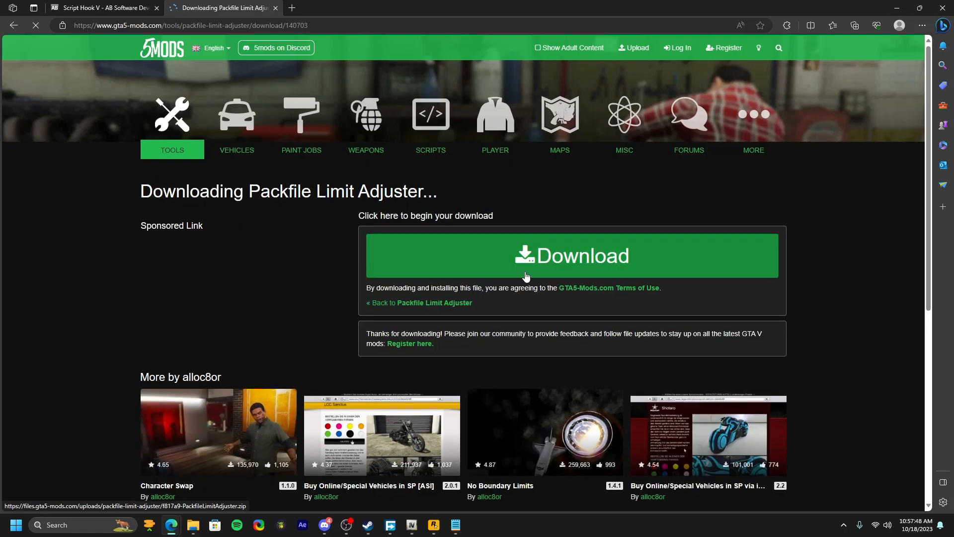
left_click(535, 273)
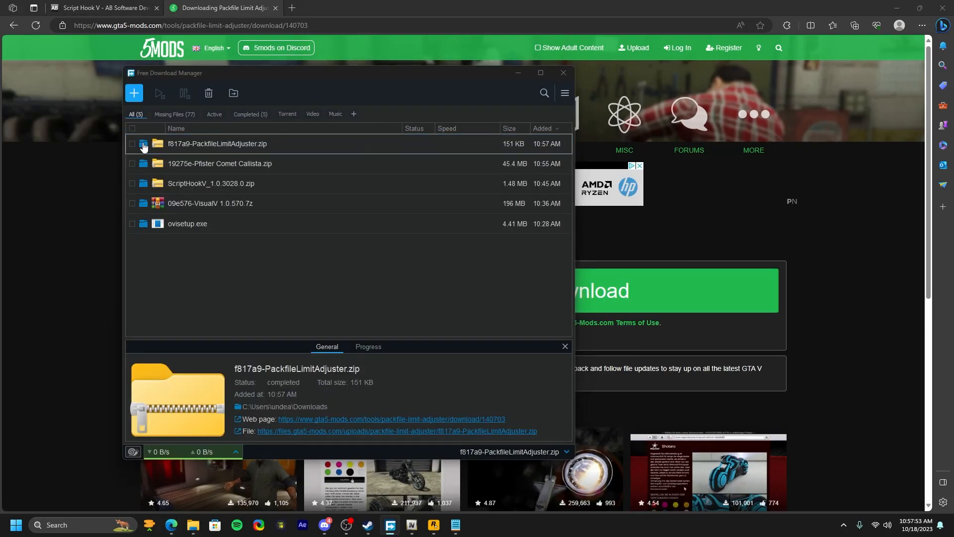
double_click(140, 144)
double_click(174, 106)
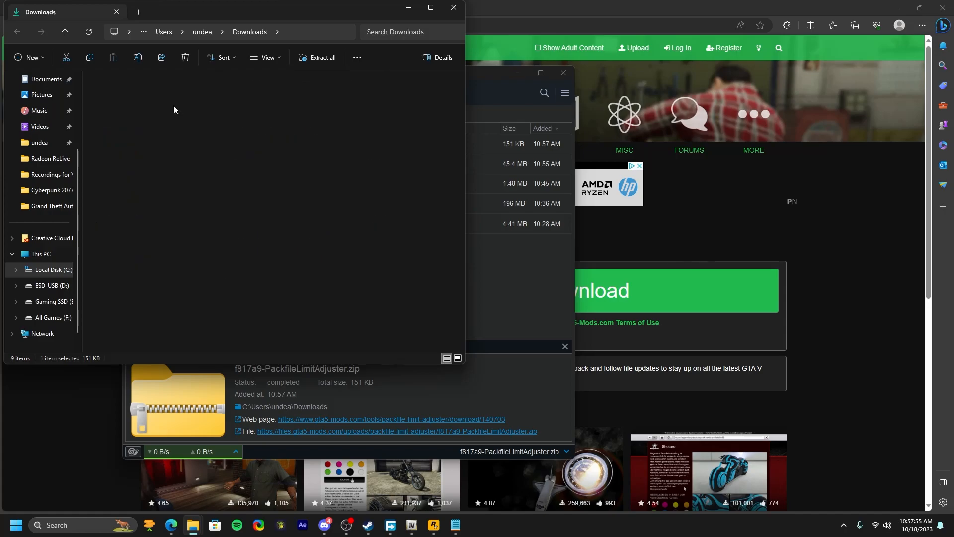
Step: Copy PackfileLimitAdjuster.asi and PackfileLimitAdjuster.ini from the archive into the Grand Theft Auto V folder
mouse_move(193, 524)
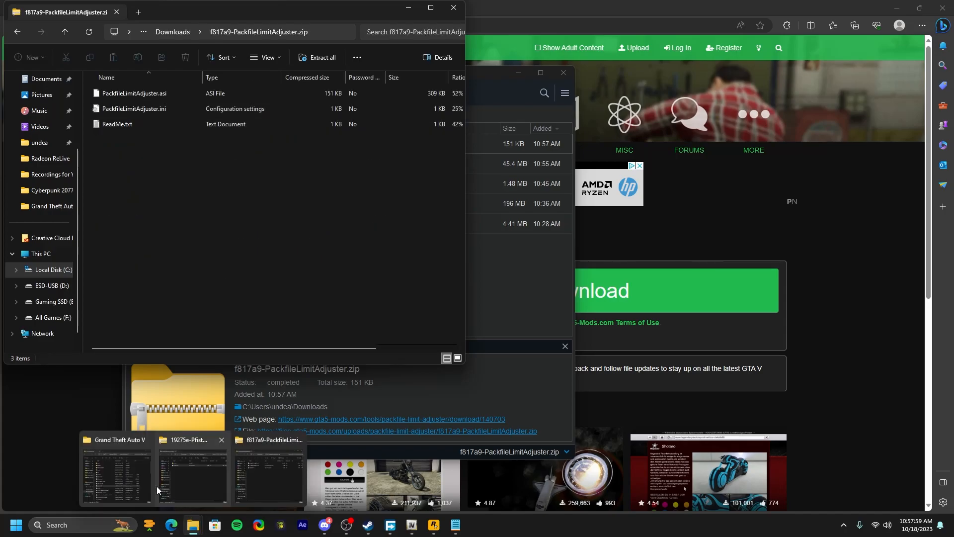
left_click(137, 472)
left_click(142, 95)
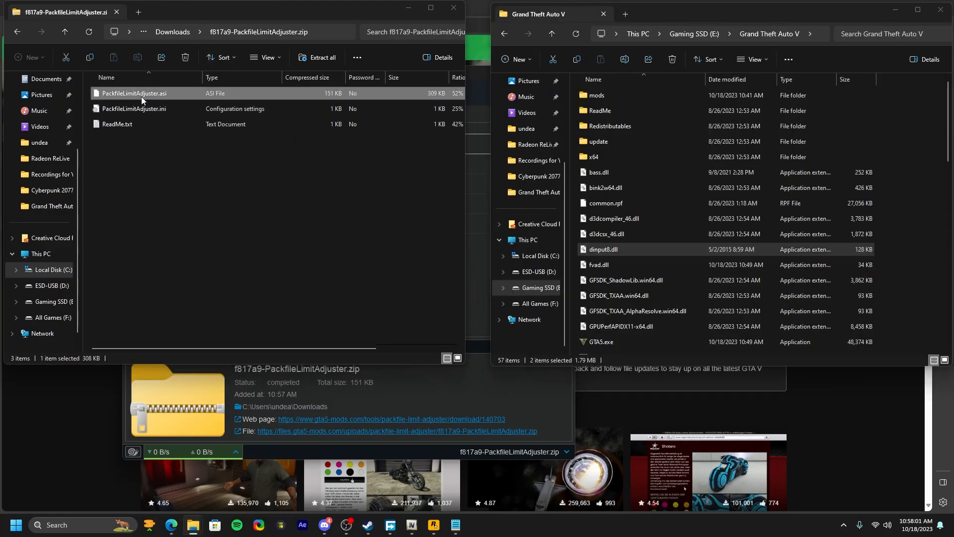
left_click(144, 114, "shift")
left_click_drag(137, 97, 673, 192)
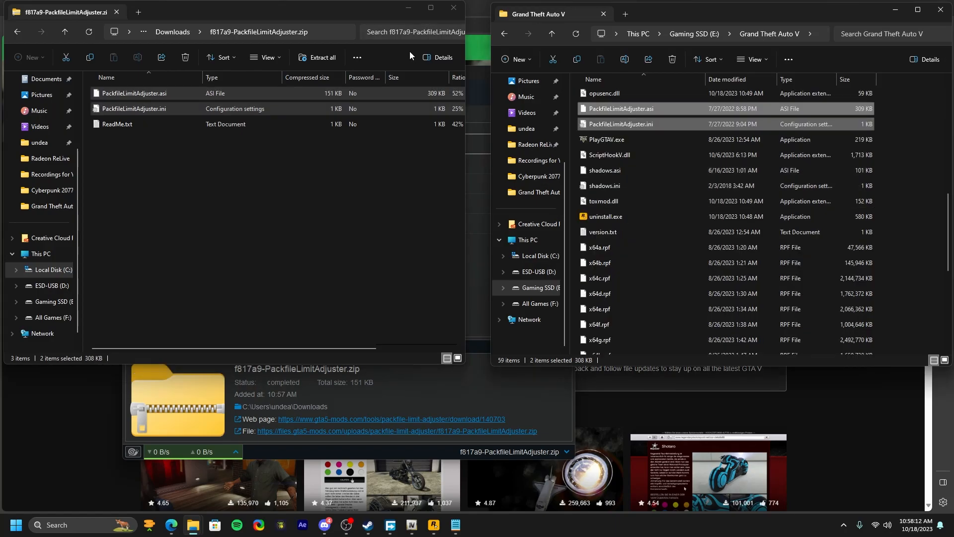
Step: Open 19275e-Pfister Comet Callista.zip in Downloads and view its readme.txt, closing the duplicate copy of the readme
left_click(17, 32)
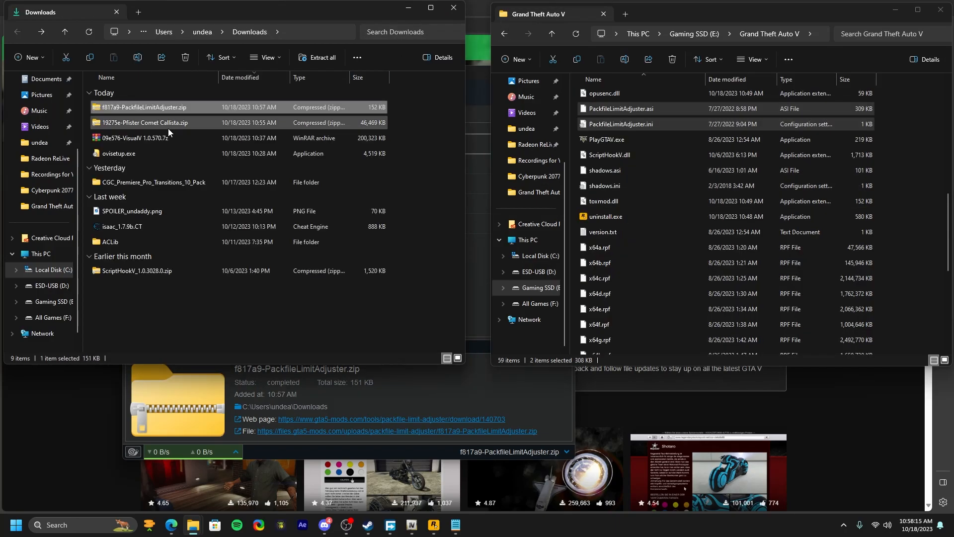
double_click(168, 126)
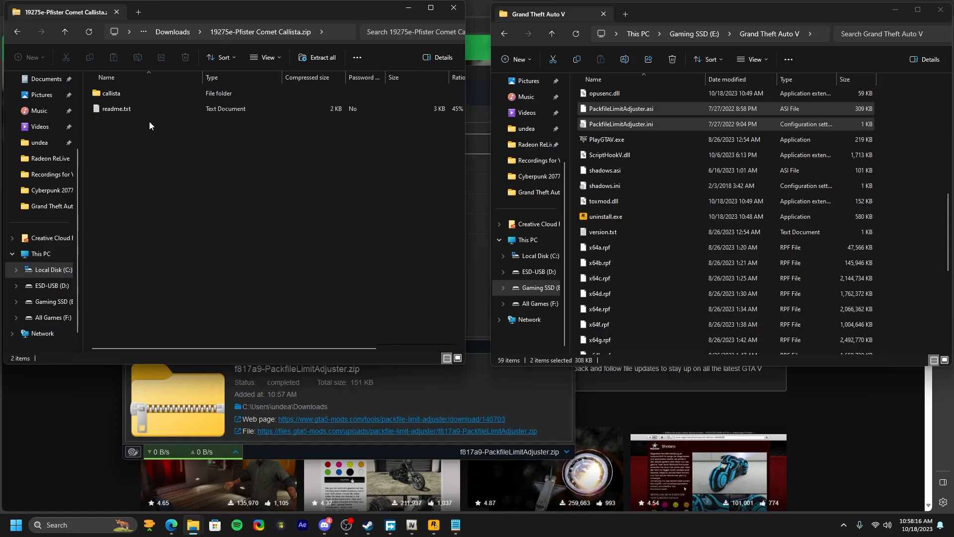
double_click(135, 112)
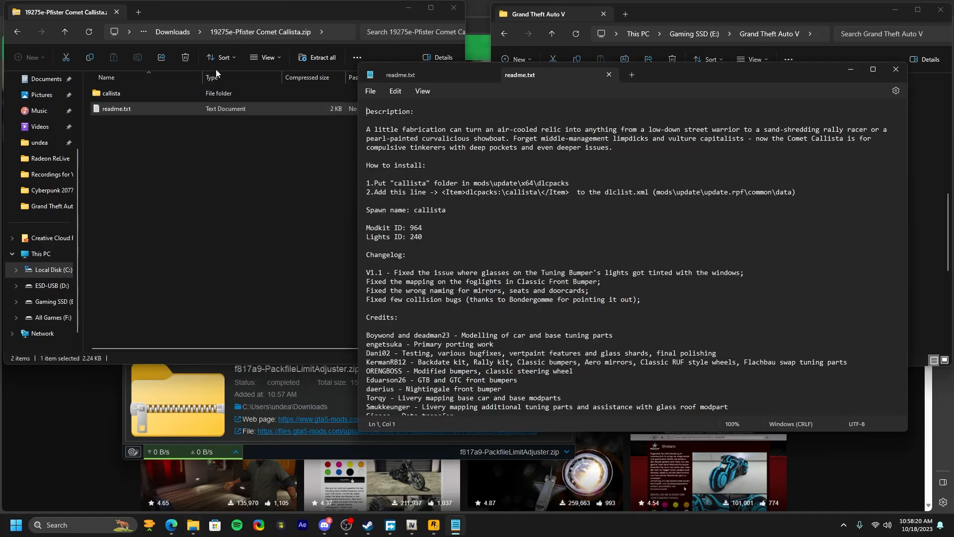
left_click(610, 76)
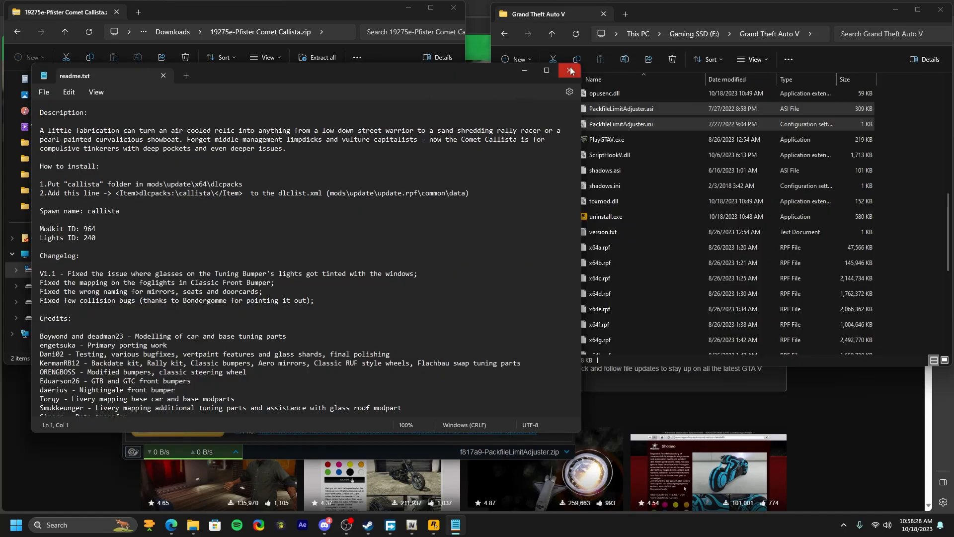
Step: Switch to OpenIV and add the callista folder from the desktop to mods\update\x64\dlcpacks
left_click_drag(482, 88, 505, 104)
left_click(412, 525)
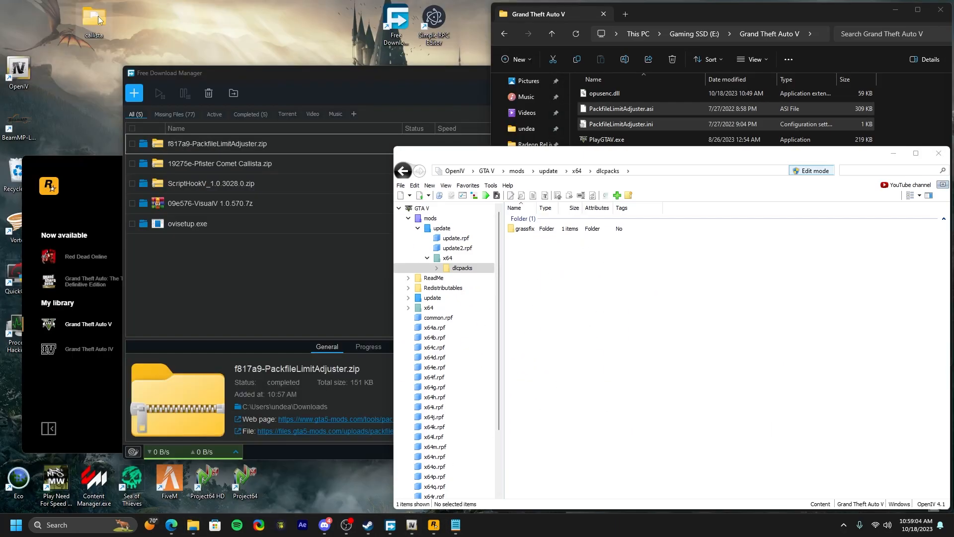
left_click_drag(94, 20, 601, 223)
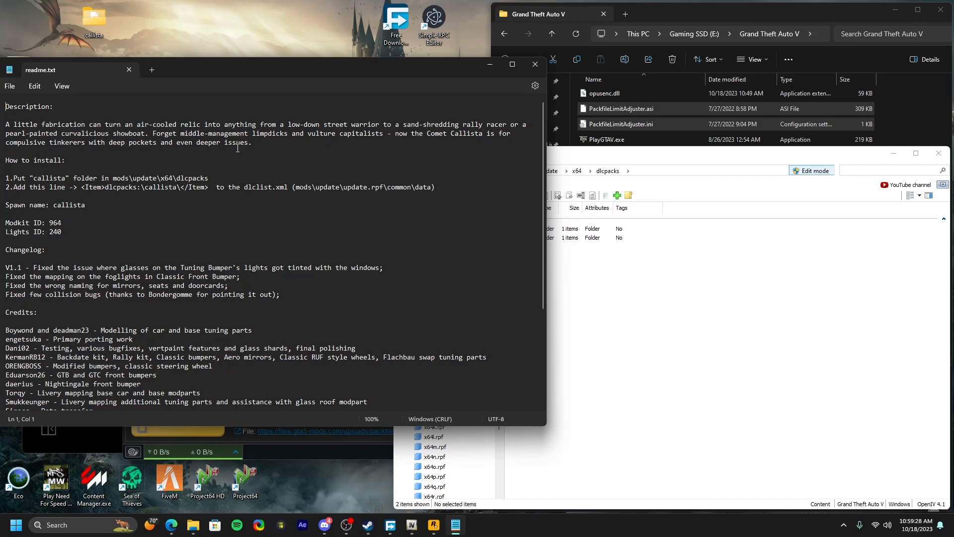
Step: Read the readme's second install step, highlighting parts of the line <Item>dlcpacks:\callista\</Item>
left_click(660, 157)
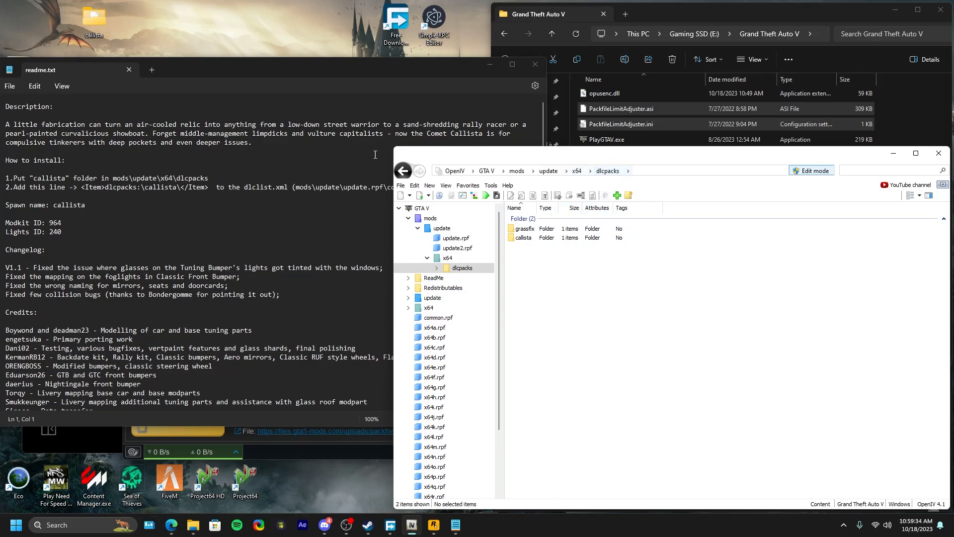
left_click(105, 194)
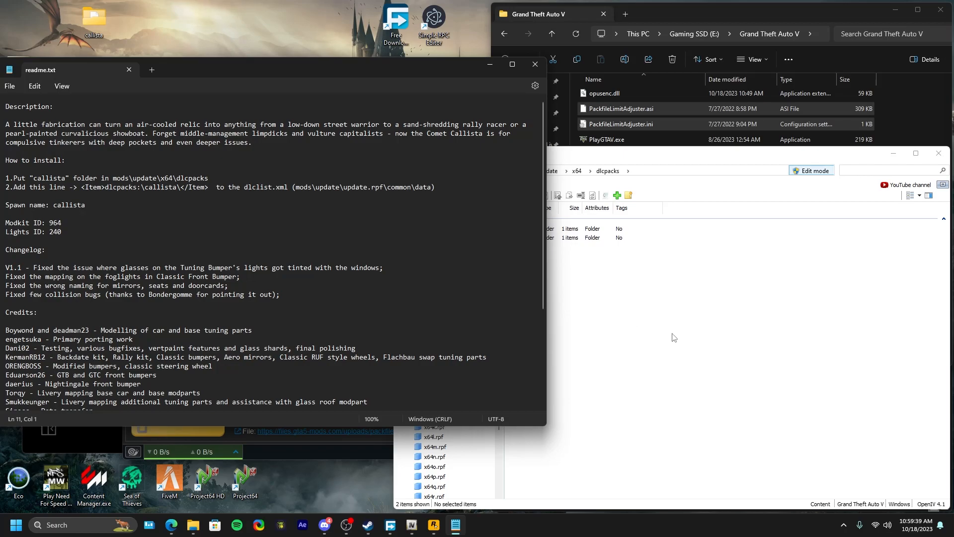
left_click_drag(83, 190, 144, 193)
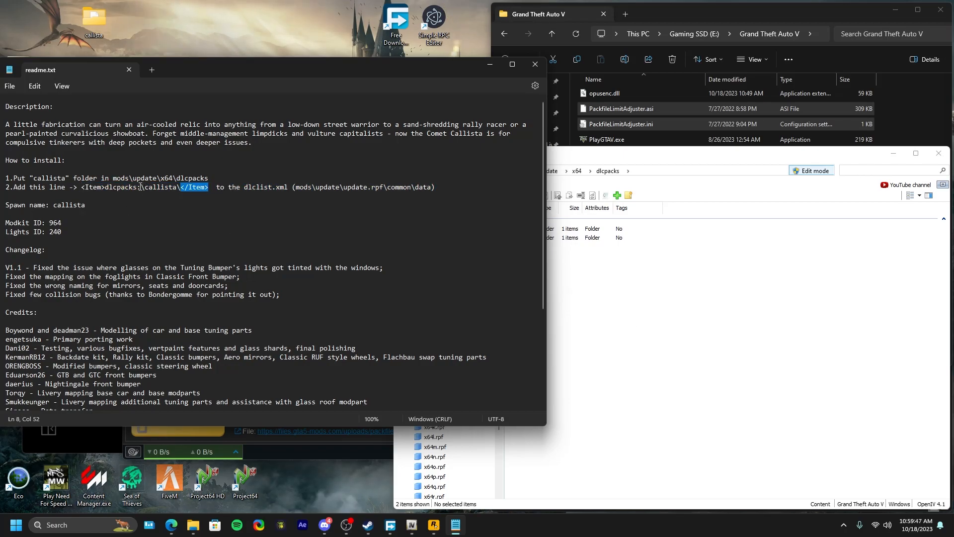
left_click_drag(140, 187, 176, 190)
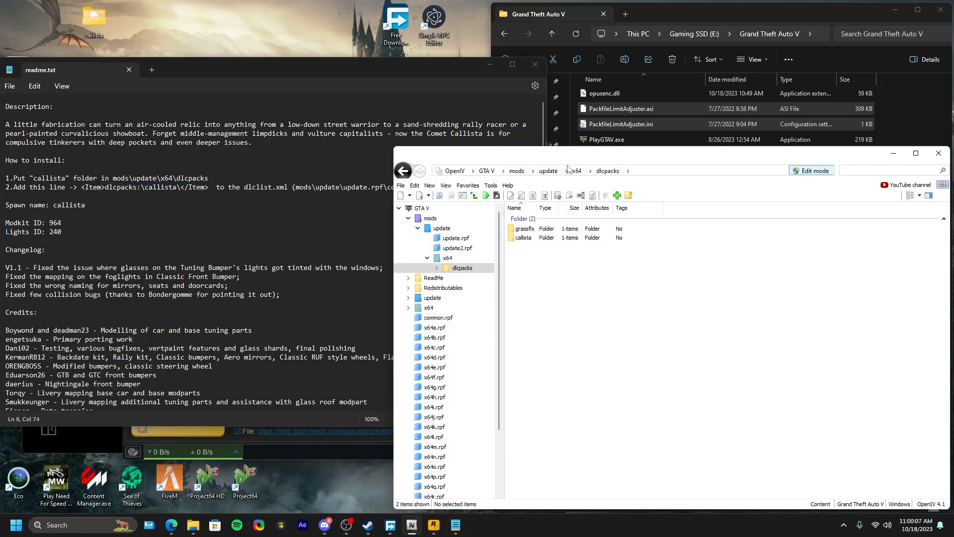
Step: Go to mods\update\update.rpf\common\data in OpenIV and move its window so the readme's install steps stay readable
left_click(577, 170)
left_click(551, 170)
double_click(525, 250)
left_click_drag(507, 148, 477, 120)
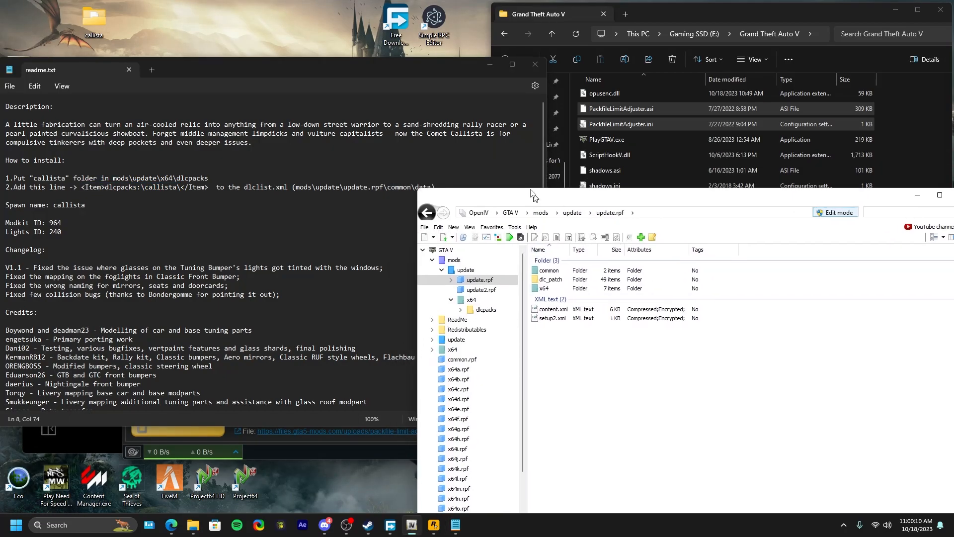
double_click(495, 199)
double_click(493, 200)
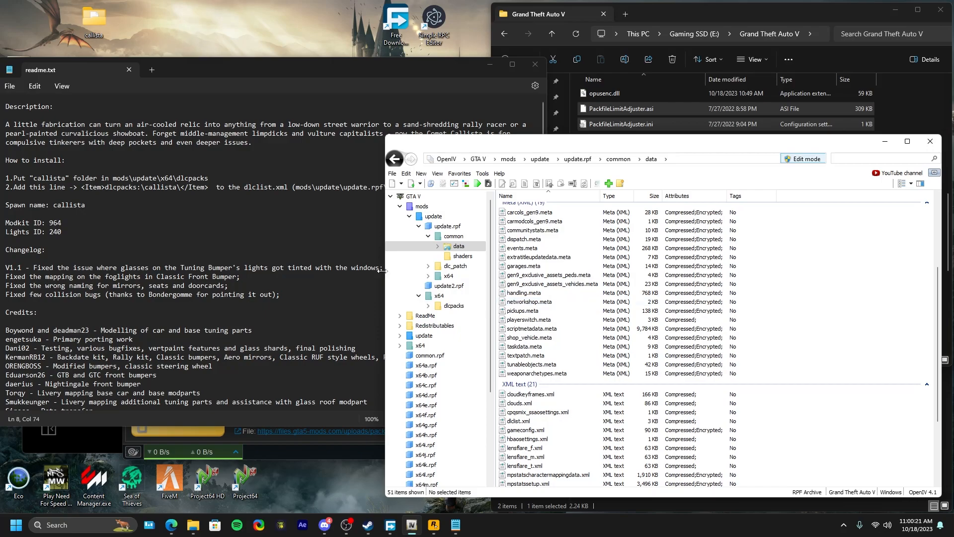
Step: Close the read-only view of dlclist.xml, open the file for editing instead and highlight its existing grassfix entry
double_click(539, 420)
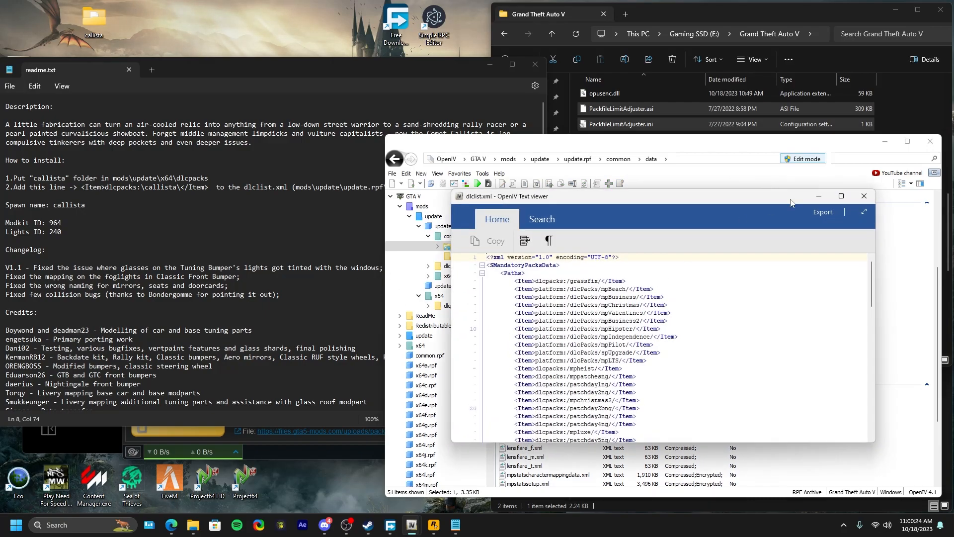
left_click(863, 196)
right_click(544, 422)
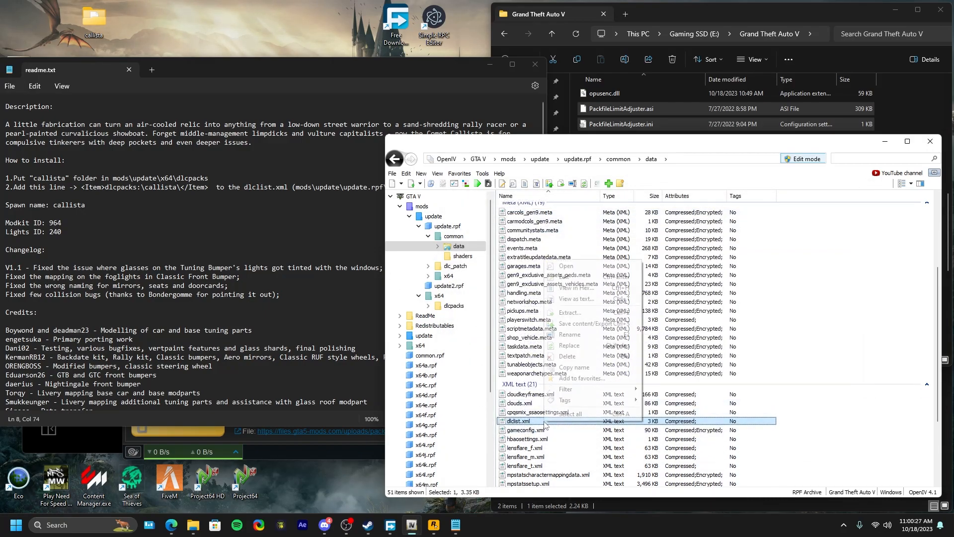
left_click(570, 277)
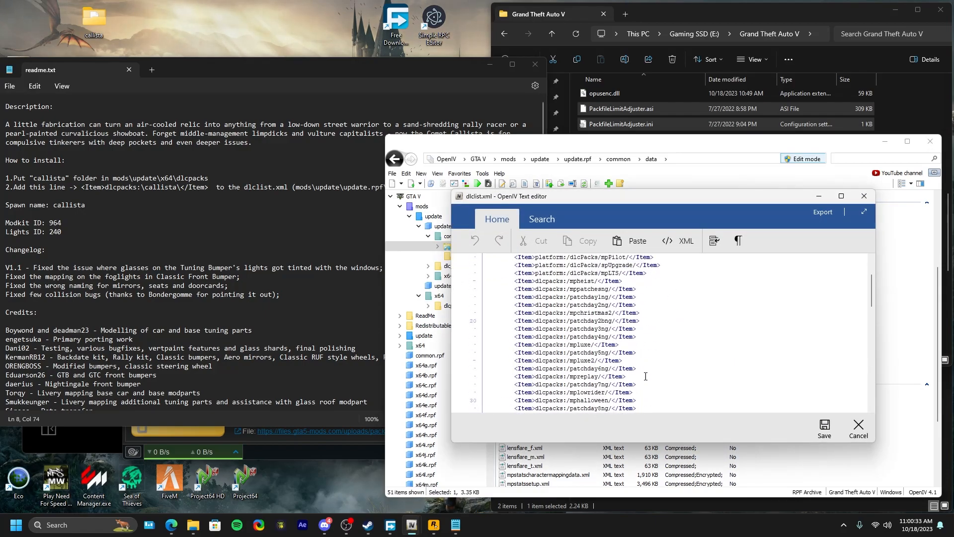
left_click_drag(512, 282, 627, 283)
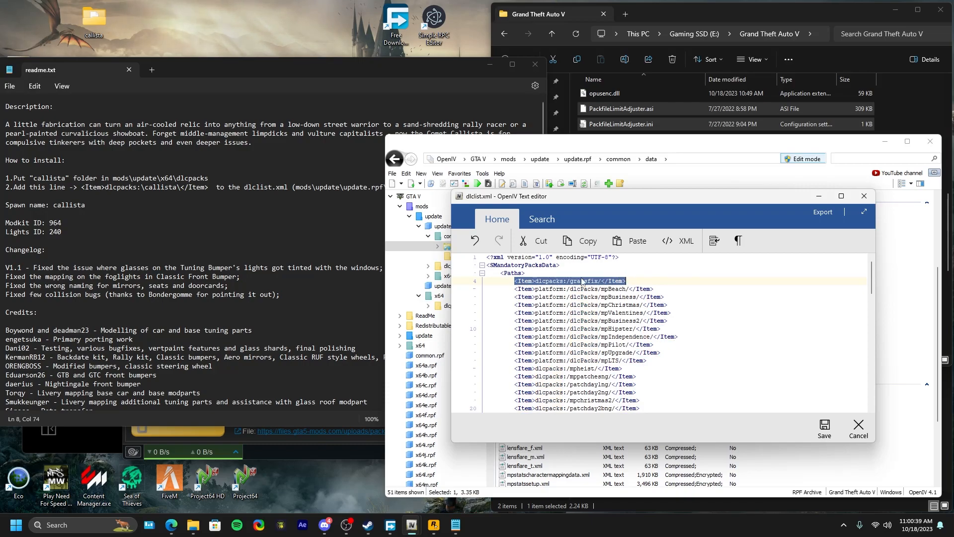
Step: Add an Item entry for dlcpacks:/callista/ on its own line above the grassfix entry in dlclist.xml and save the file
left_click(620, 281)
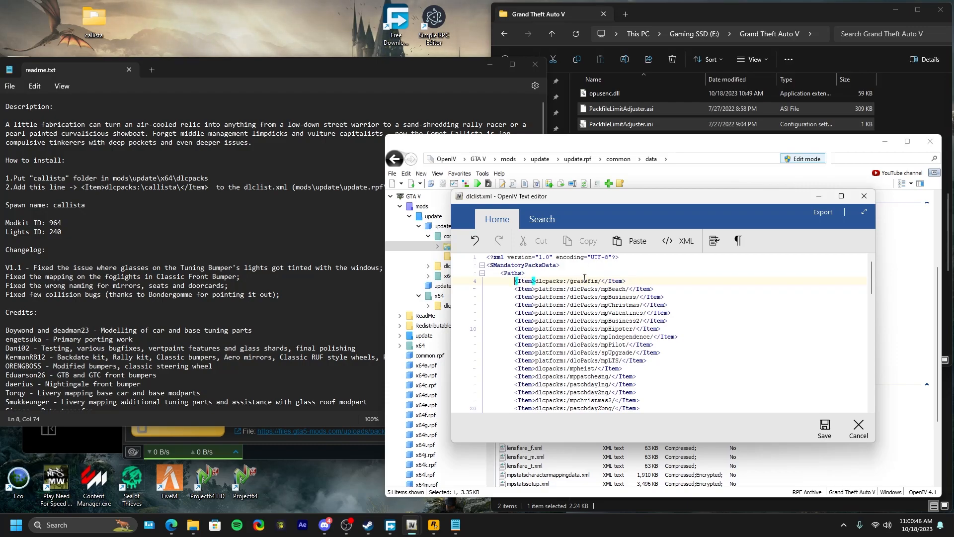
key("Return")
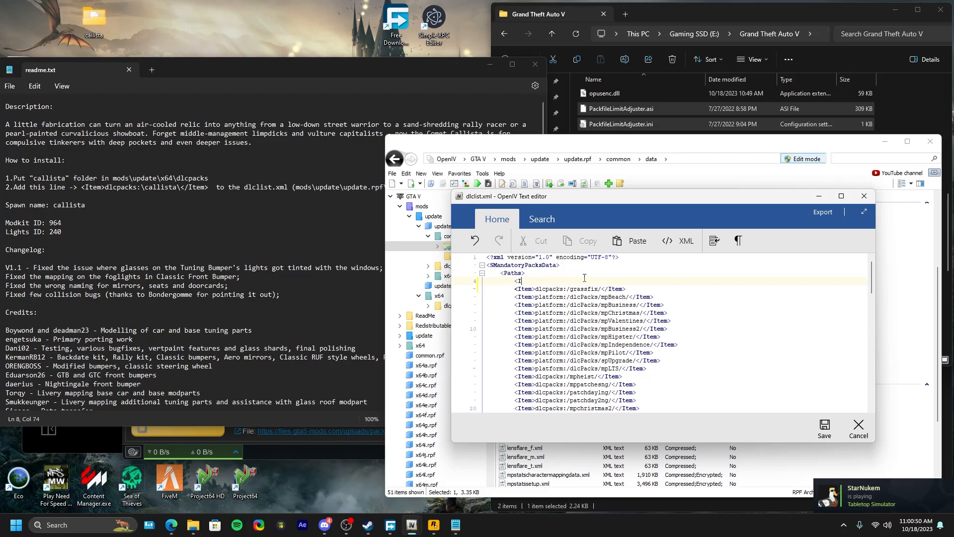
type("<Ite")
type("m>dlcpacks:/callista/</Item>")
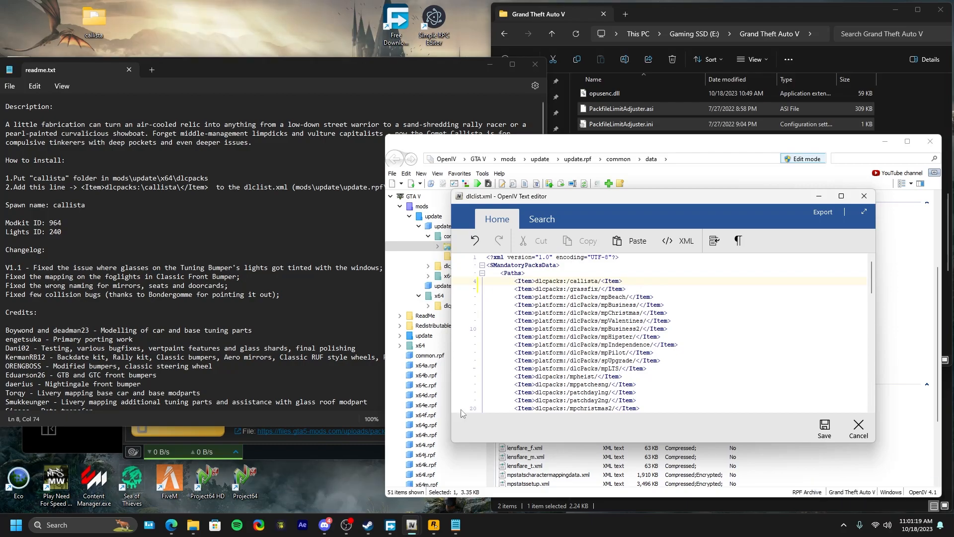
left_click(832, 427)
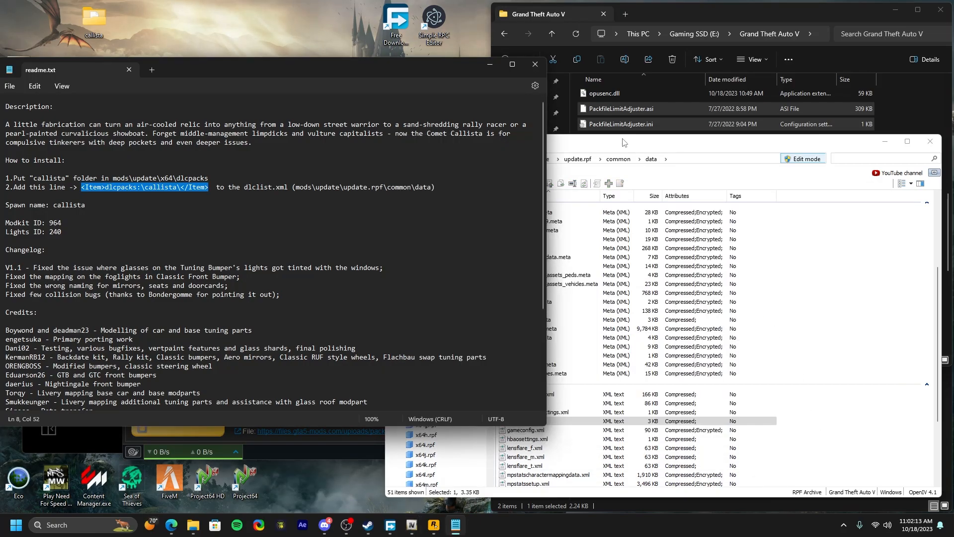
Step: Reopen dlclist.xml for editing and check the callista entry, undoing the blank line added above the grassfix entry
left_click(629, 143)
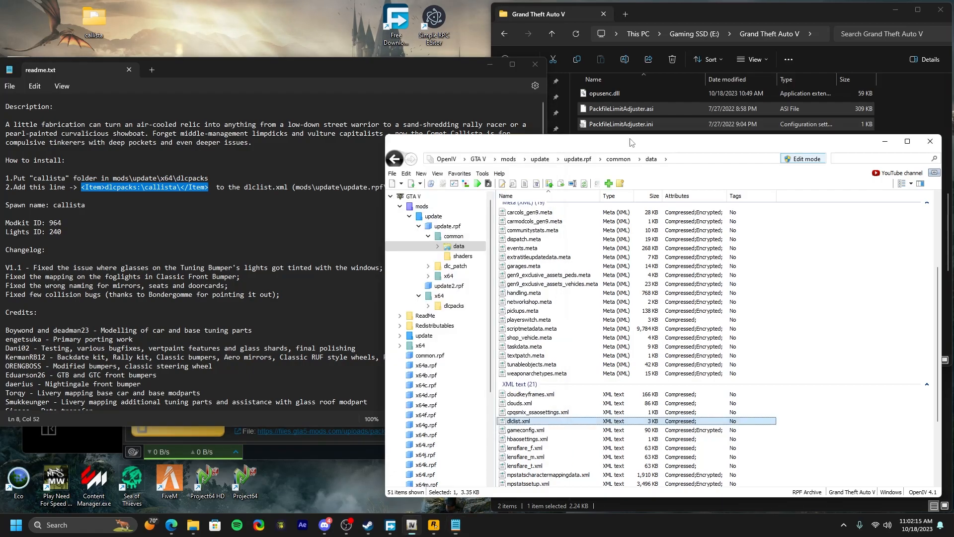
right_click(527, 426)
left_click(543, 278)
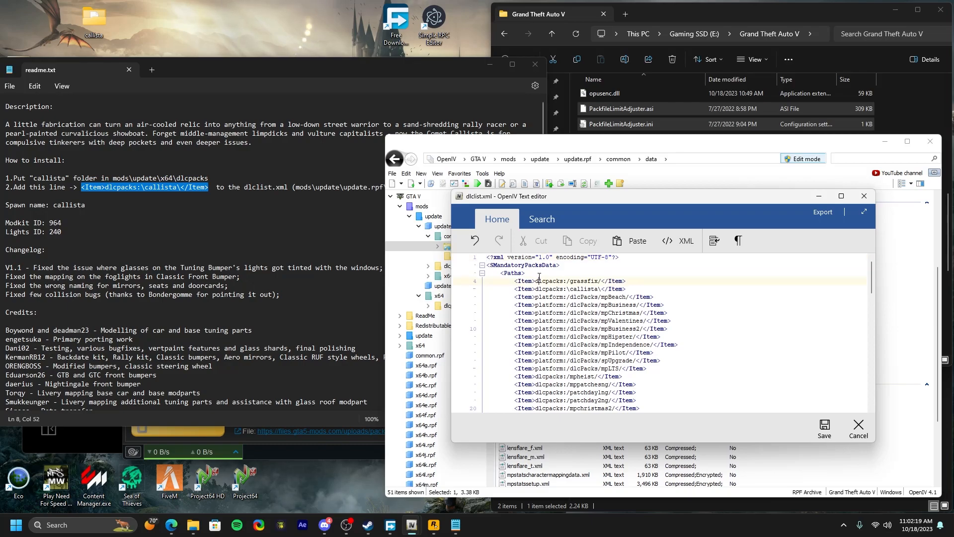
key("Return")
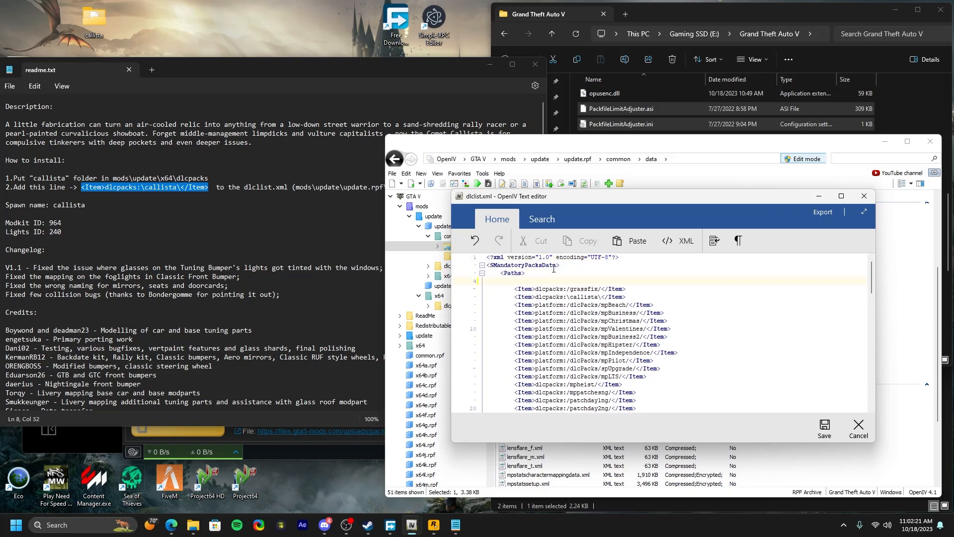
key("ctrl+z")
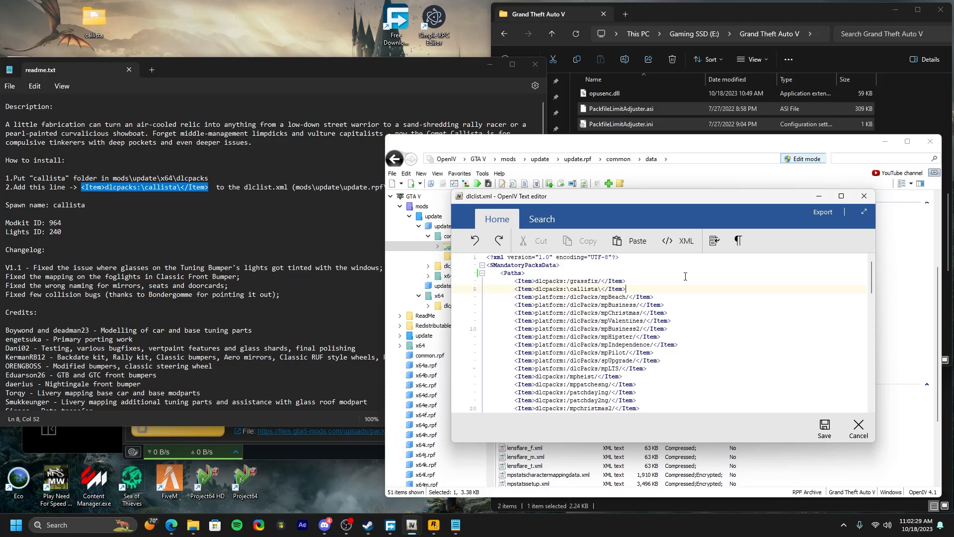
key("Return")
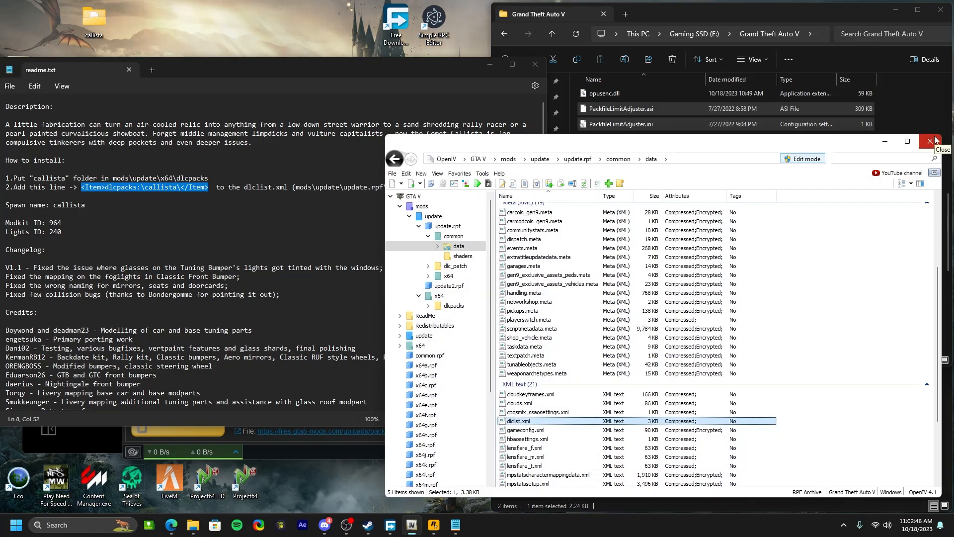
Step: Close OpenIV, switch to GTA5-Mods in the browser and browse the script mods sorted by Most Downloaded
left_click(934, 138)
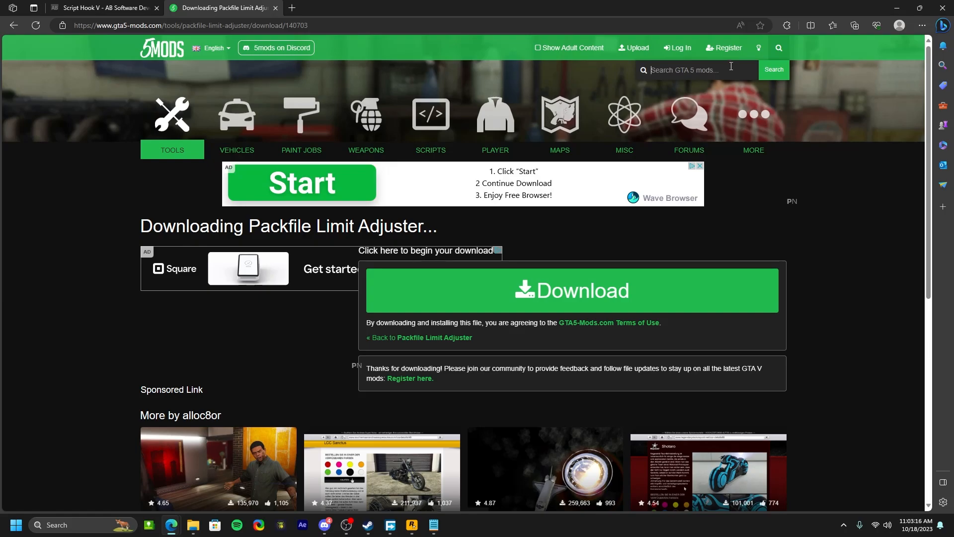
left_click(431, 116)
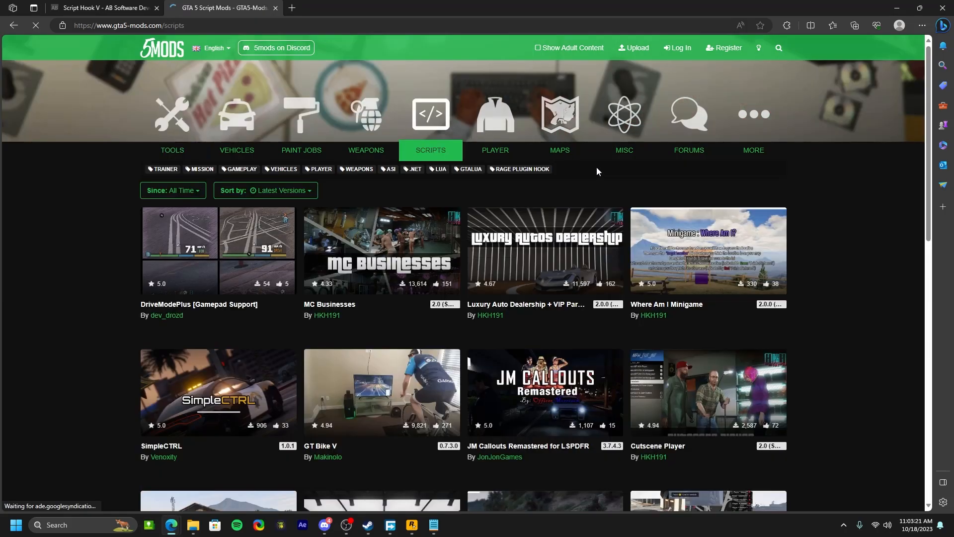
left_click(269, 195)
left_click(258, 258)
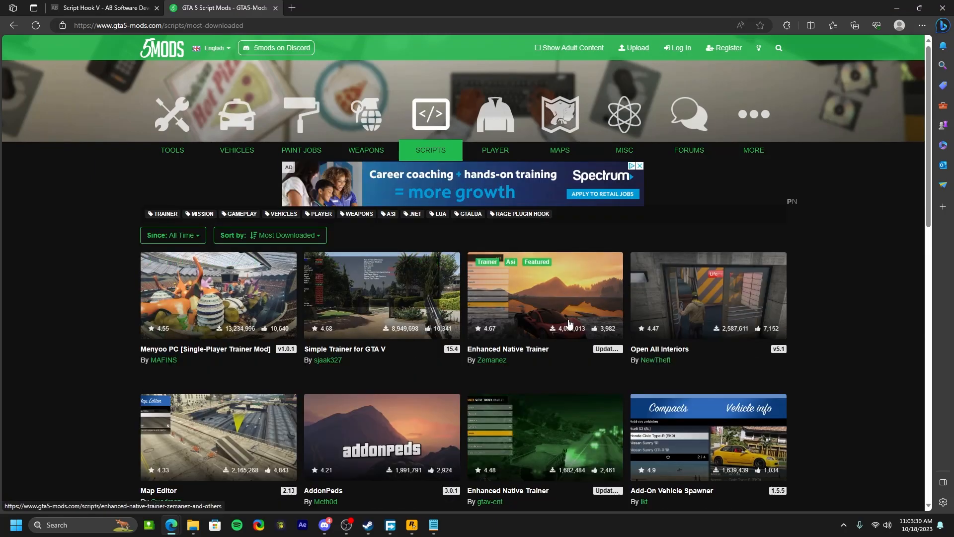
scroll(395, 426, "down", 4)
scroll(395, 425, "up", 4)
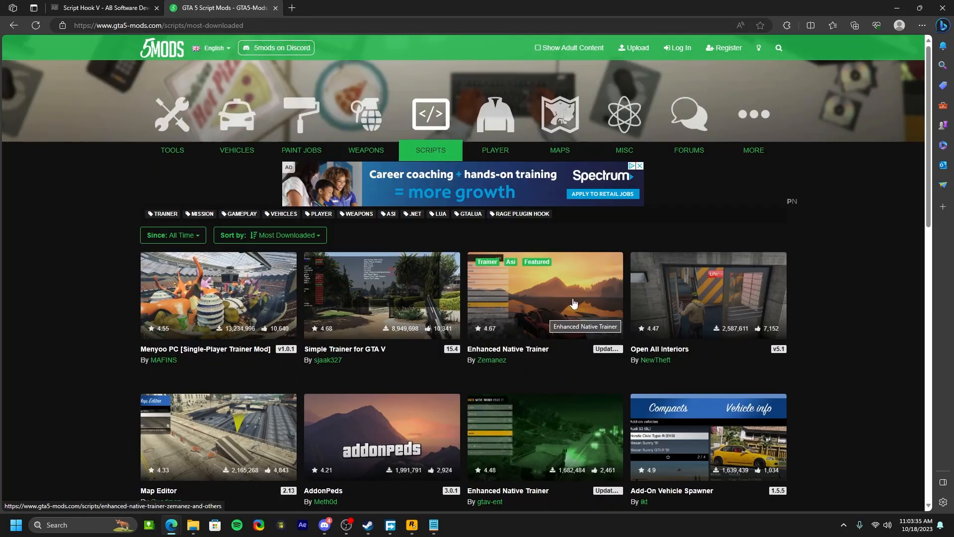
Step: Open the featured Enhanced Native Trainer page, view a screenshot of the trainer menu and download Update 52
left_click(521, 290)
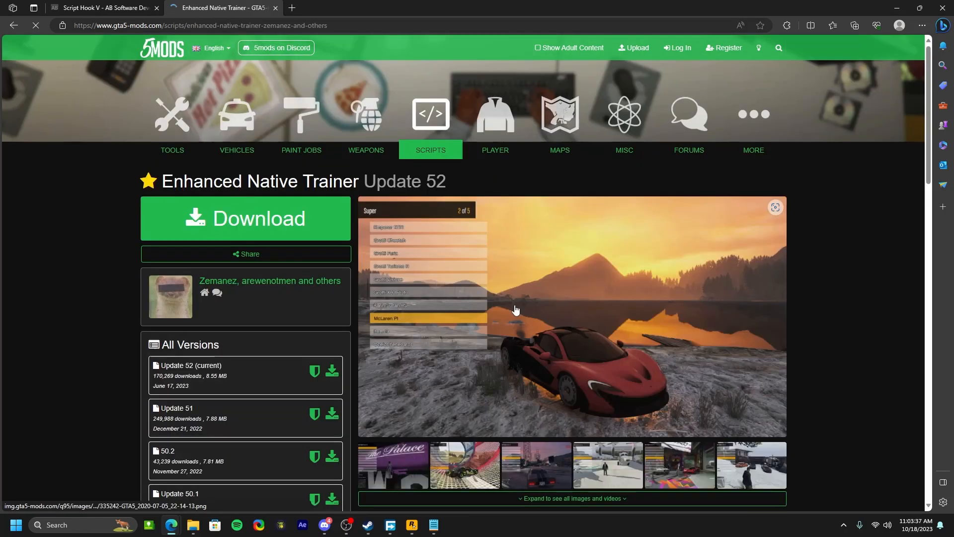
scroll(420, 268, "down", 1)
left_click(430, 275)
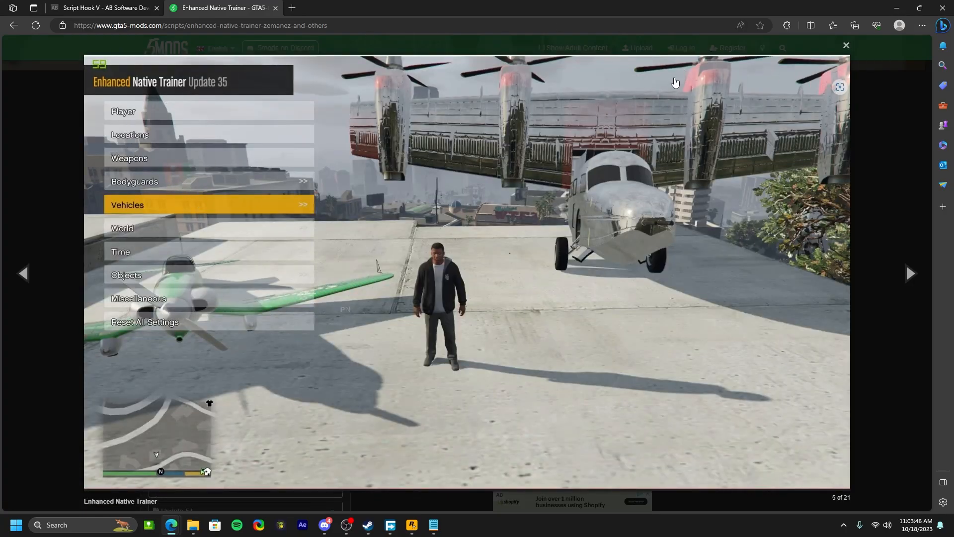
left_click(847, 45)
left_click(260, 191)
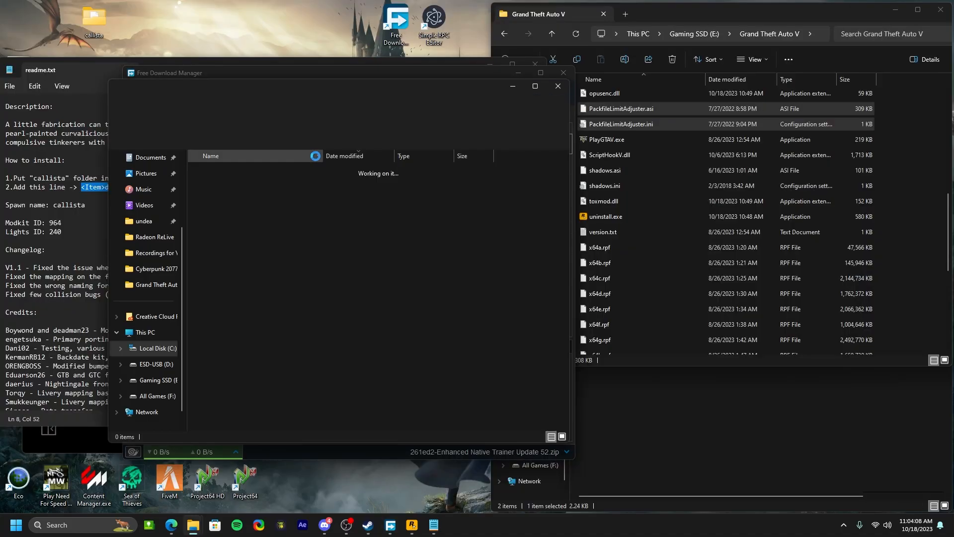
Step: Copy the Enhanced Native Trainer folder and EnhancedNativeTrainer.asi from the downloaded zip into the Grand Theft Auto V folder
double_click(288, 188)
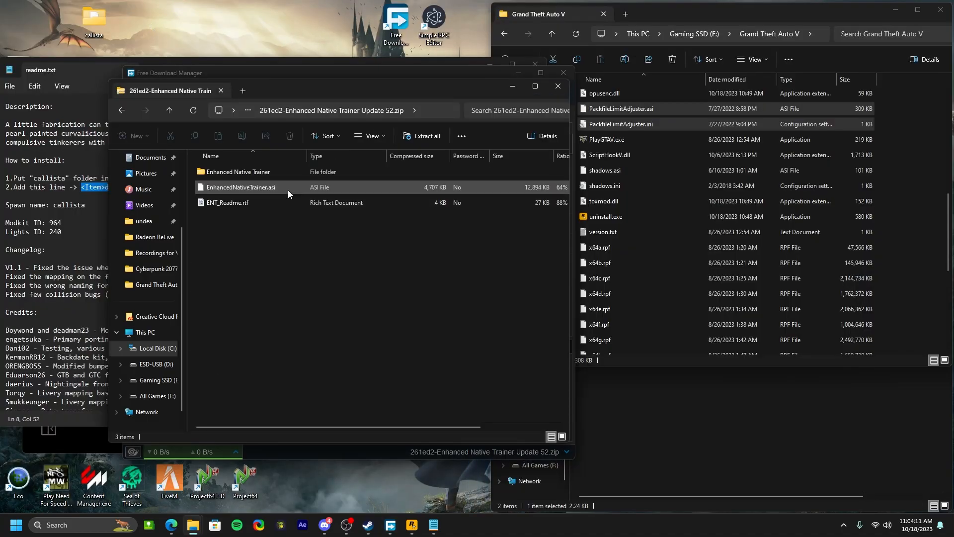
left_click(222, 183, "shift")
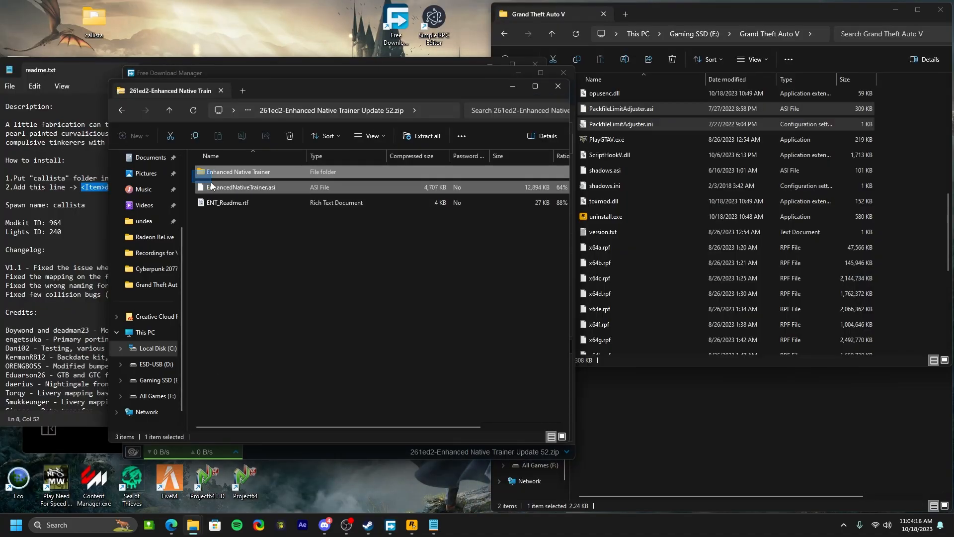
left_click_drag(223, 183, 568, 306)
left_click(449, 213)
left_click_drag(430, 86, 639, 94)
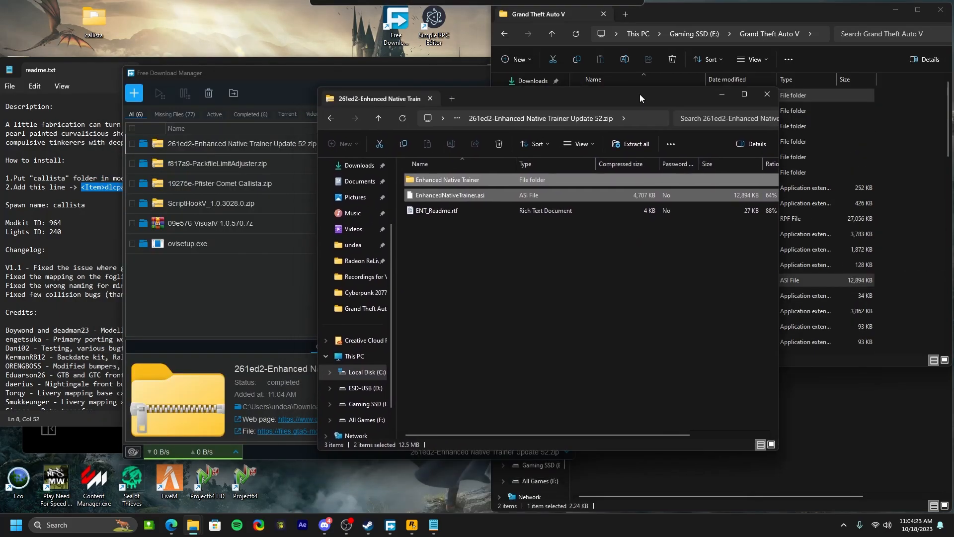
Step: Put Free Download Manager out of the way, switch to the Rockstar Games Launcher and start Grand Theft Auto V
left_click(314, 75)
left_click(517, 73)
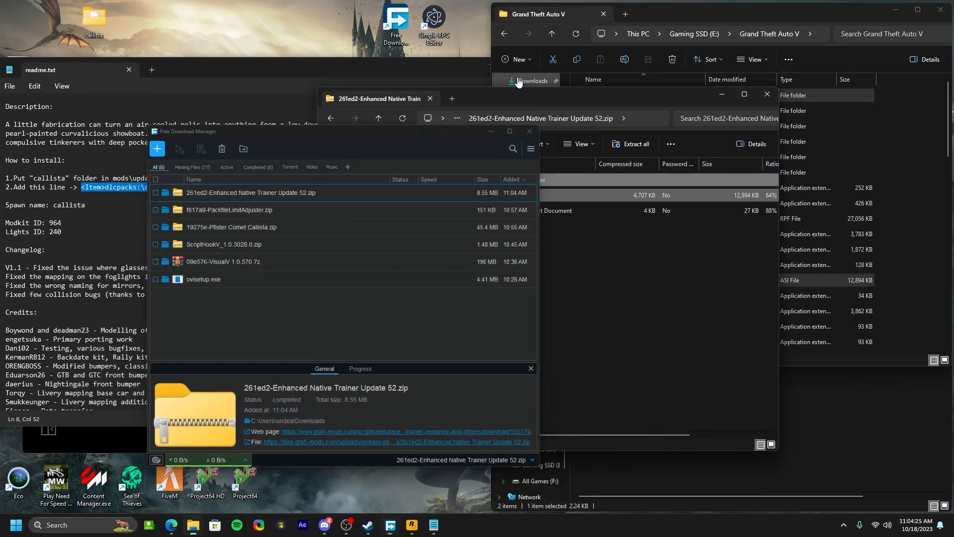
left_click(472, 70)
left_click(412, 524)
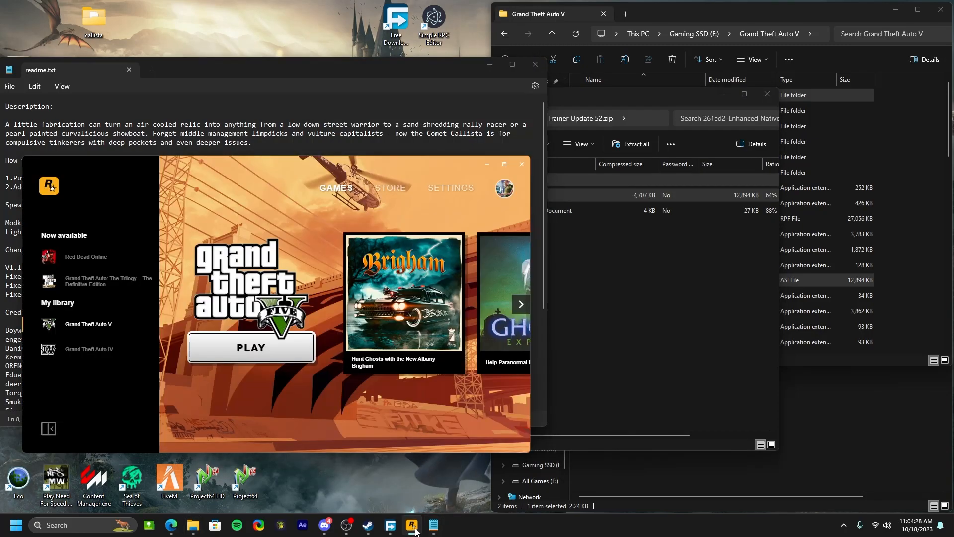
left_click(261, 344)
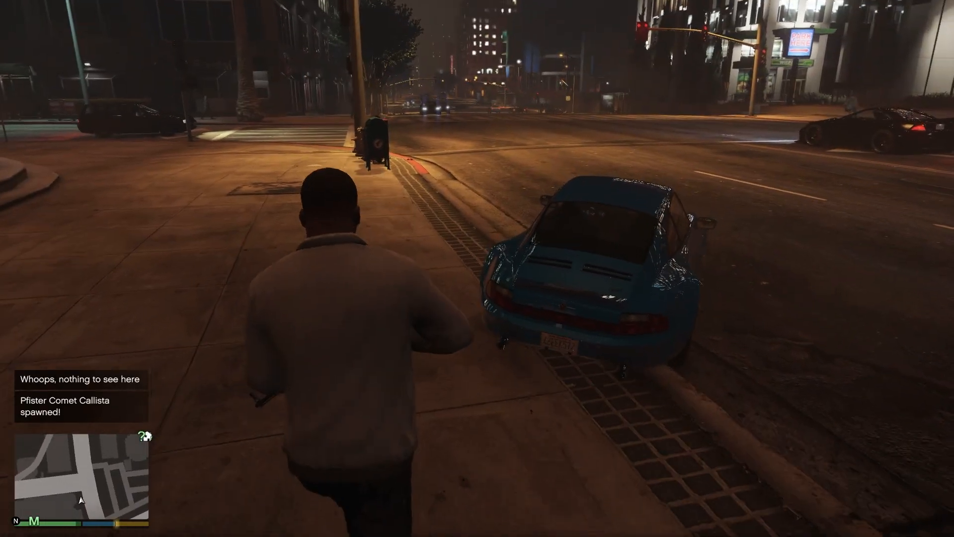
key("w")
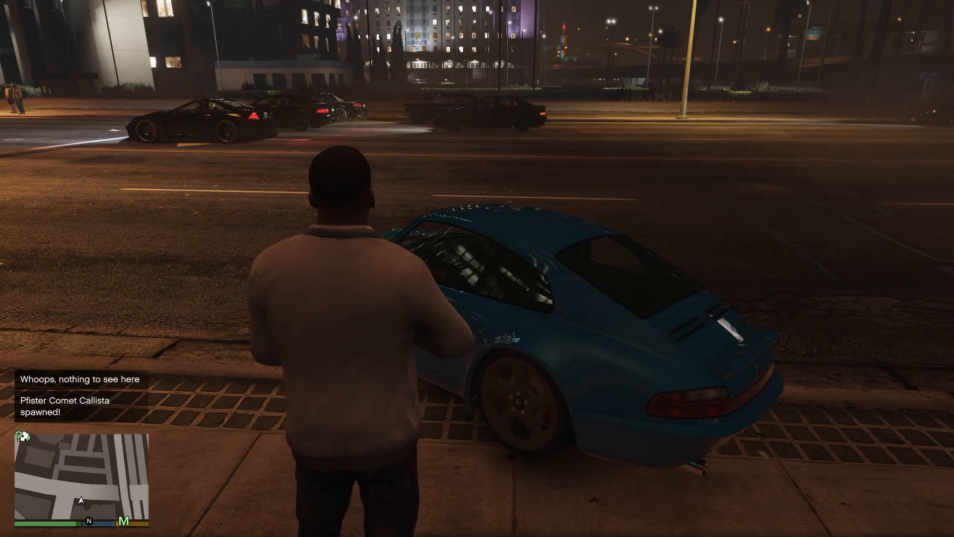
key("f")
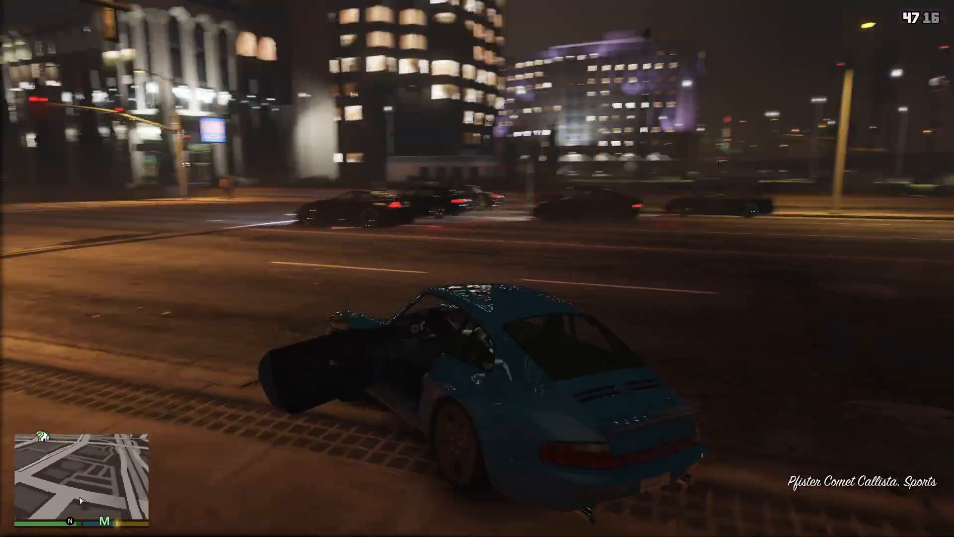
key("q")
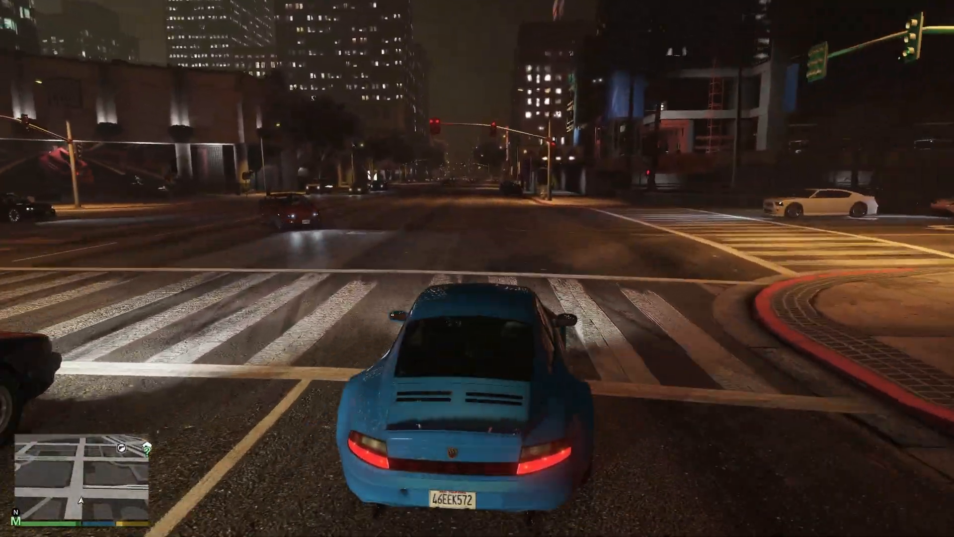
key("d")
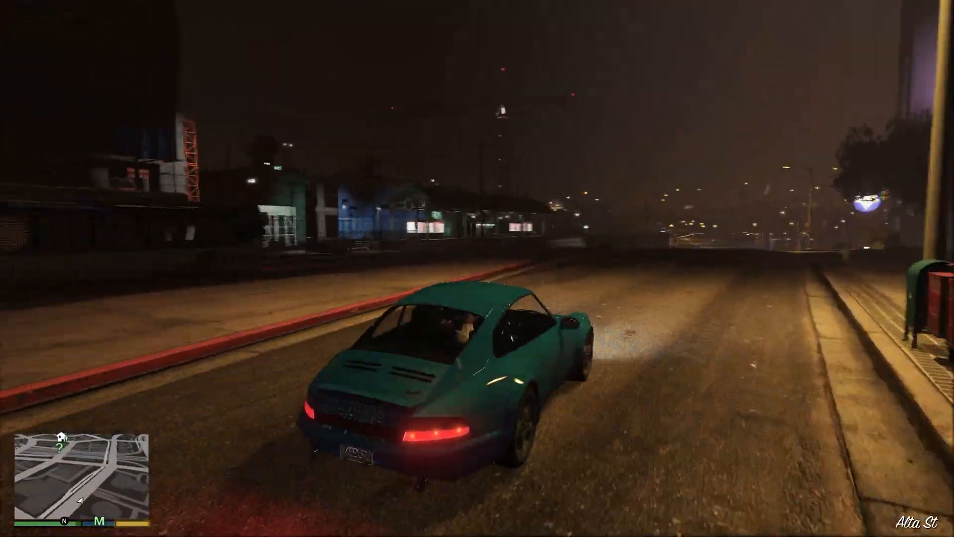
key("d")
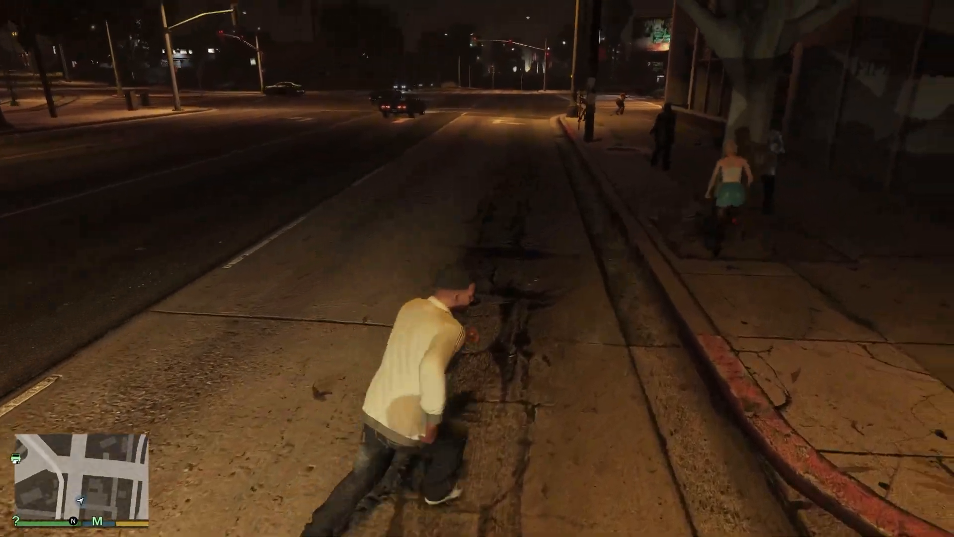
Step: Spawn the add-on car in the game by manually entering the model name callista in Enhanced Native Trainer's vehicle categories
key("F4")
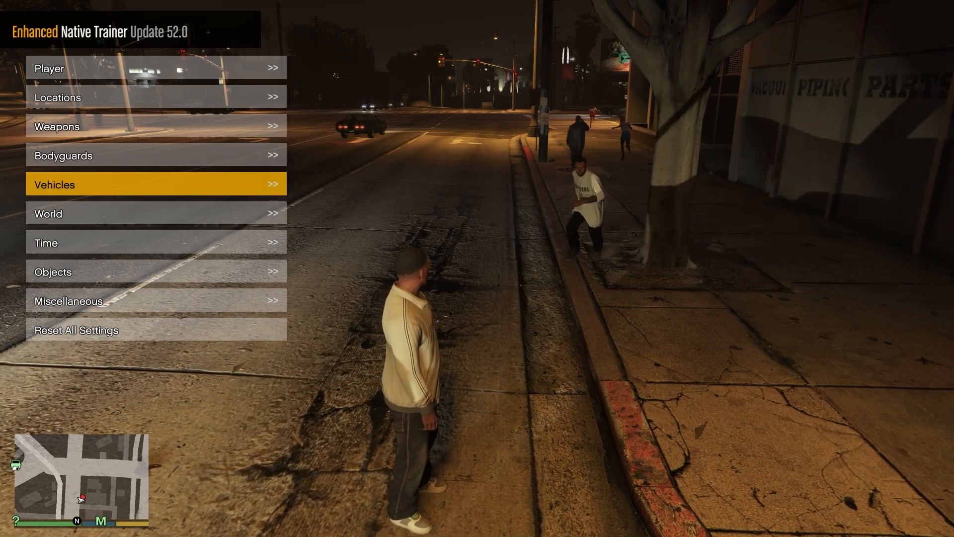
key("F4")
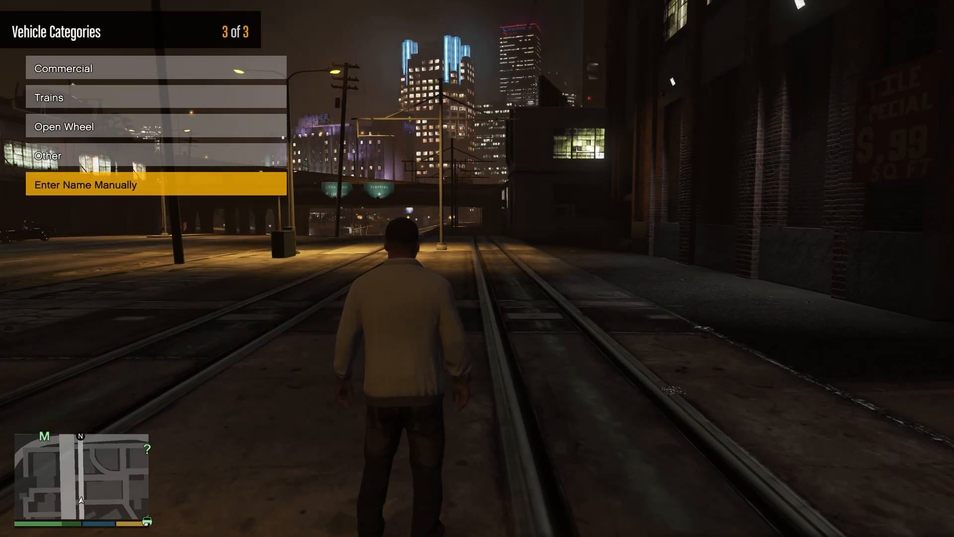
key("Return")
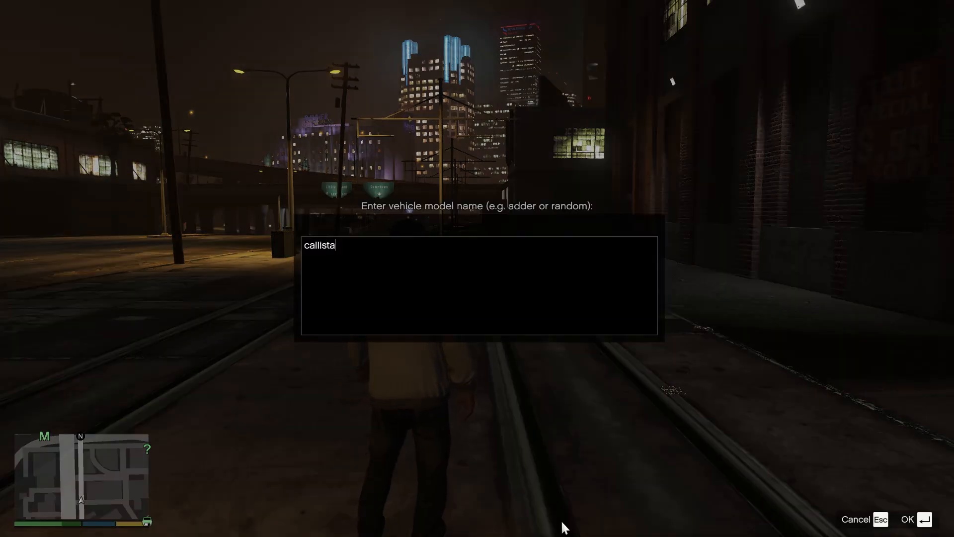
key("Return")
key("w")
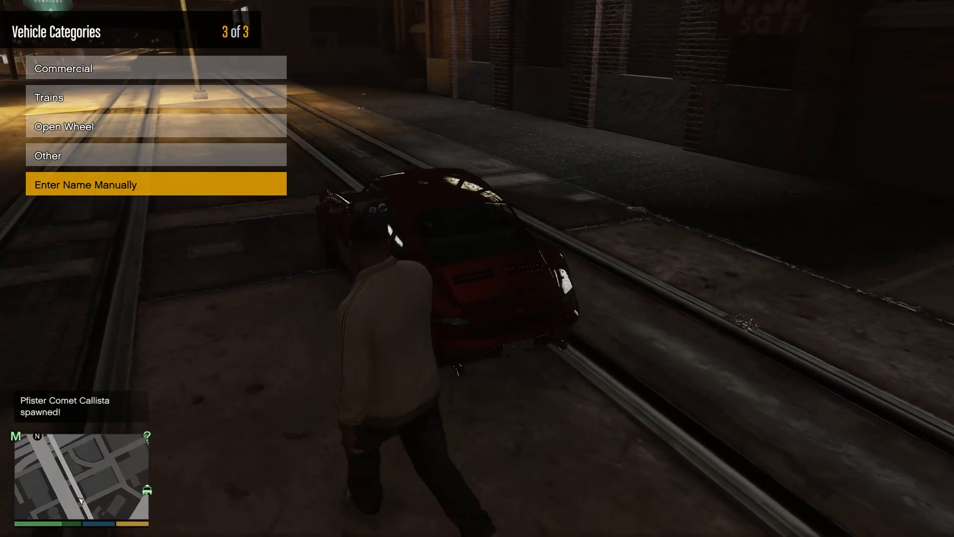
Step: Spawn more copies of the Pfister Comet Callista through the manual name entry while walking around the street
key("Return")
key("Return")
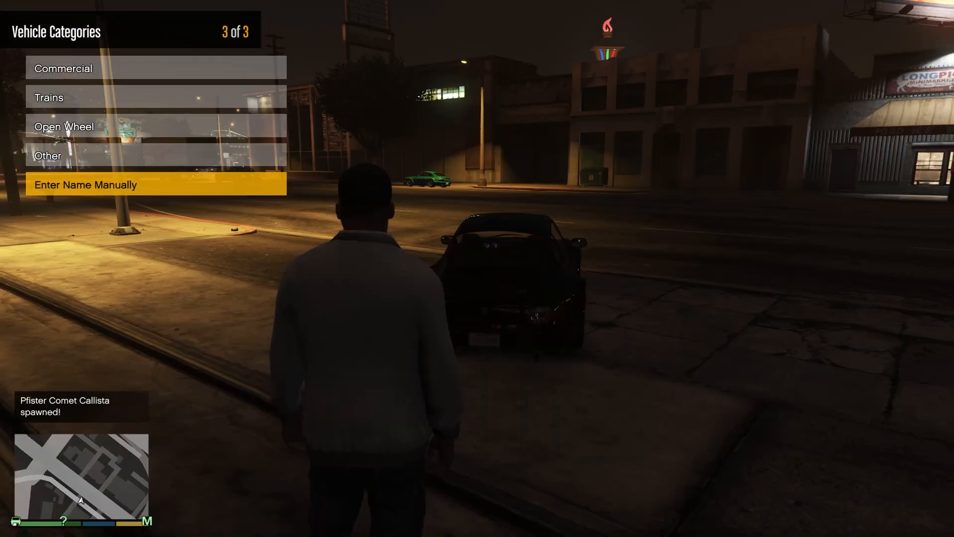
key("a")
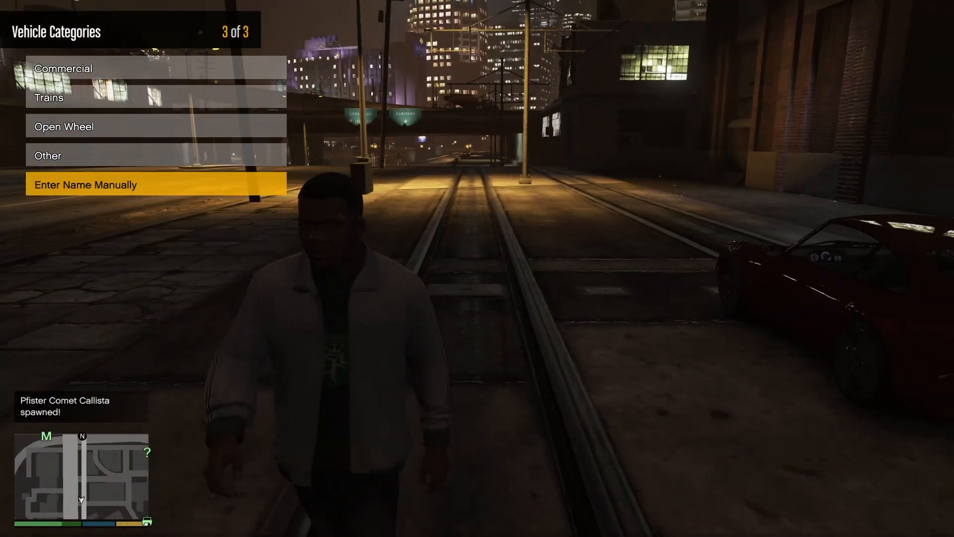
key("w")
key("w")
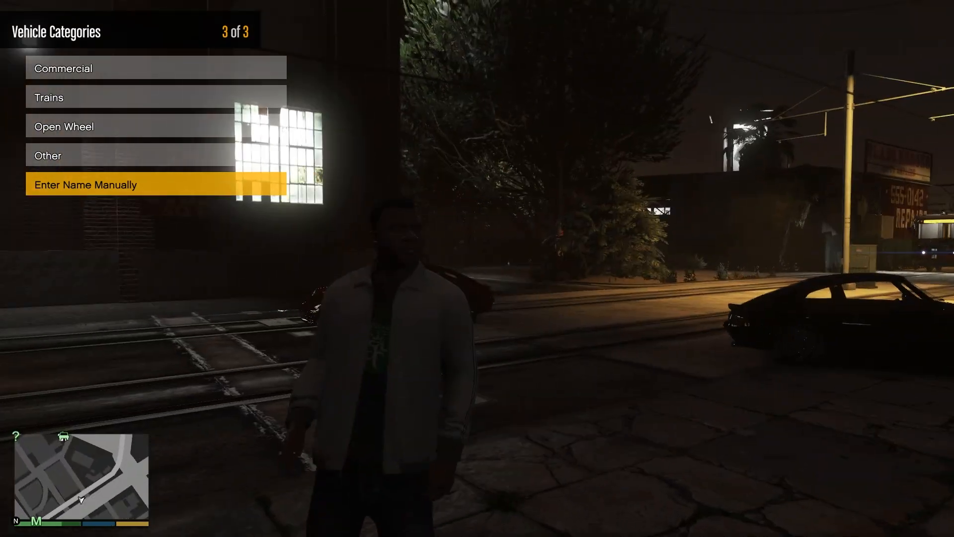
key("Return")
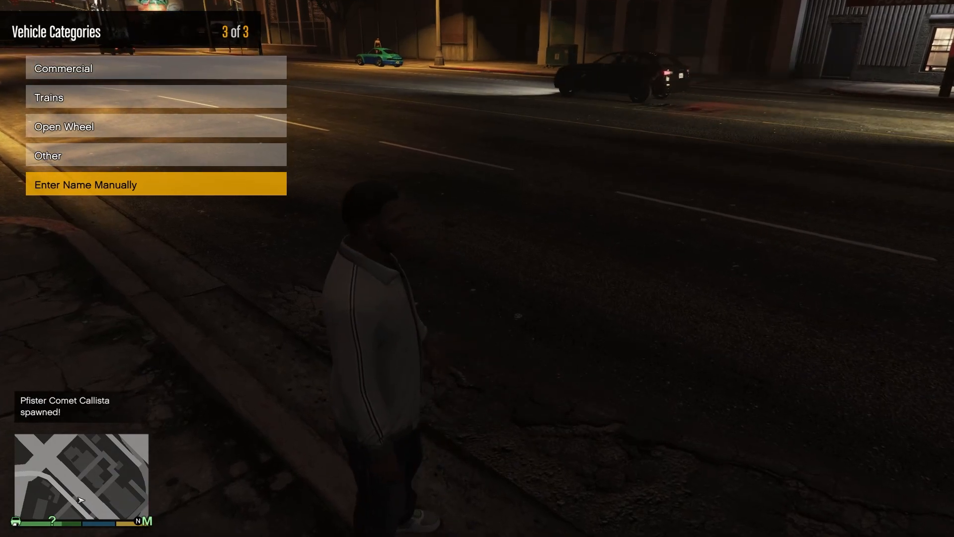
Step: Examine the cars listed in the trainer's Sports vehicle category and leave the trainer menu
key("Left")
key("Left")
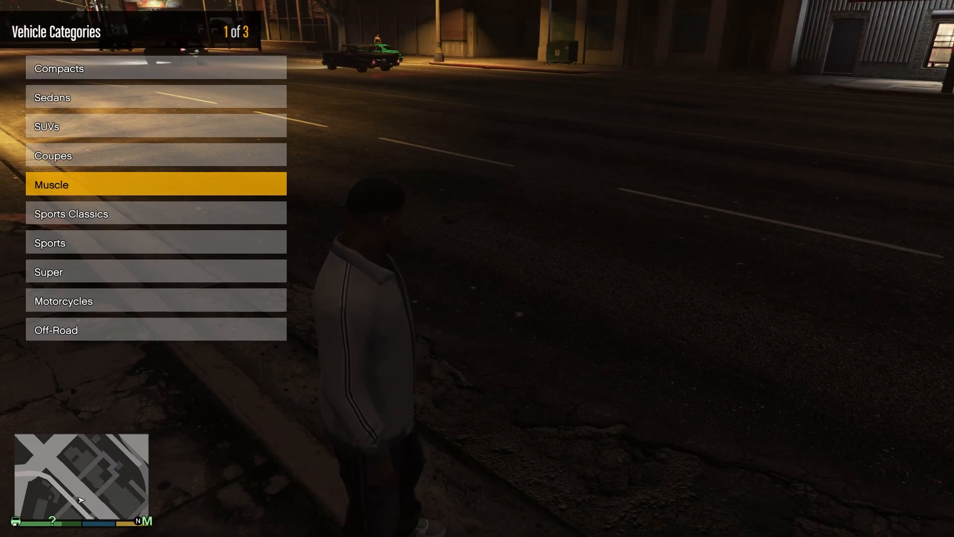
key("Down")
key("Down")
key("Return")
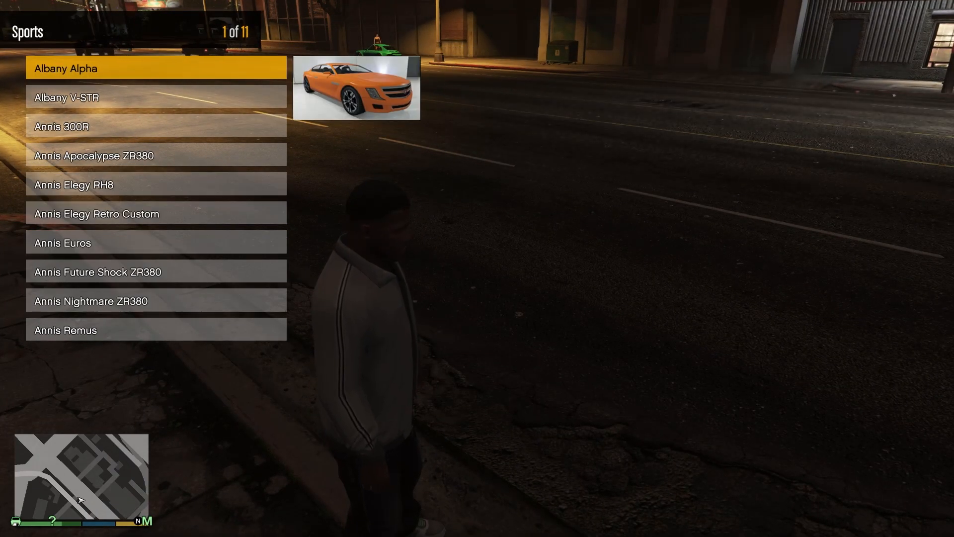
key("Left")
key("Left")
key("Left")
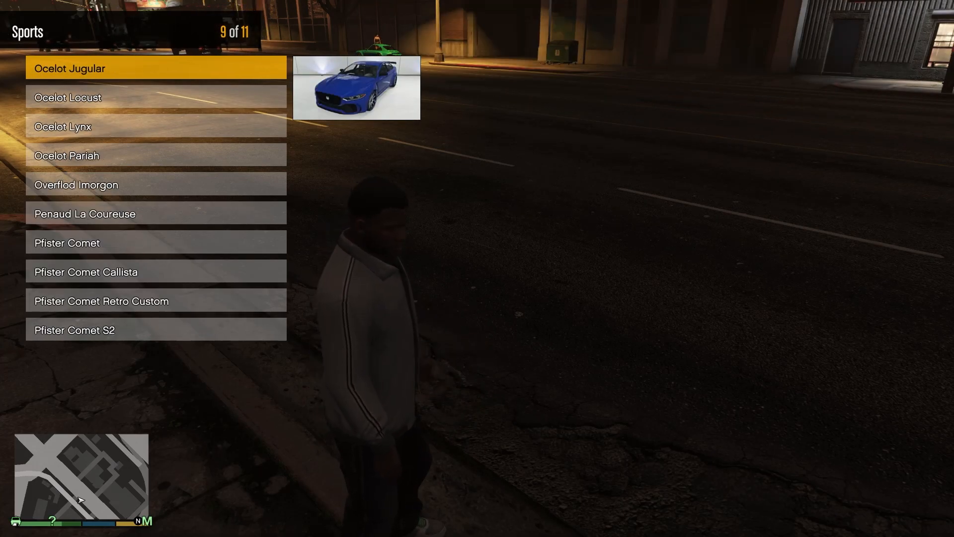
key("Left")
key("Left")
key("Left")
key("Left")
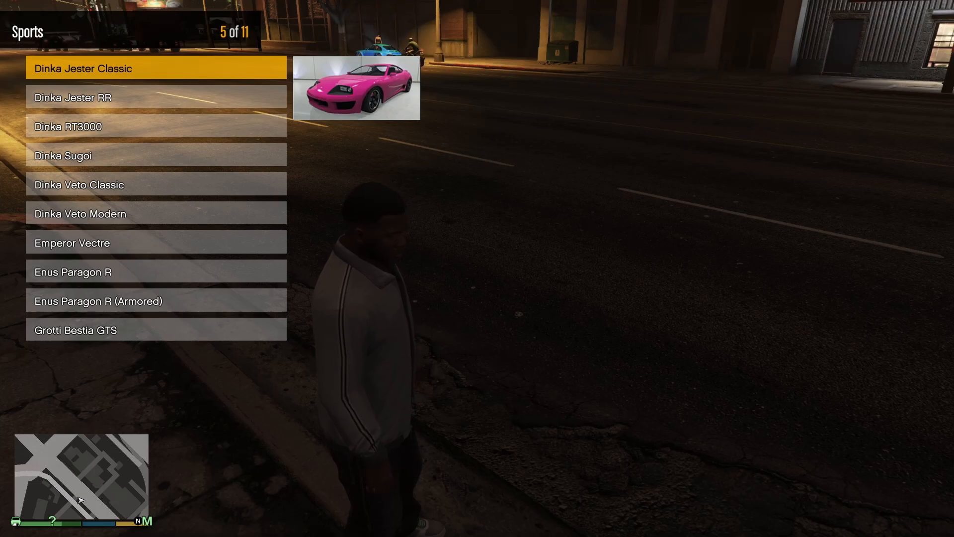
key("Left")
key("Left")
key("Left")
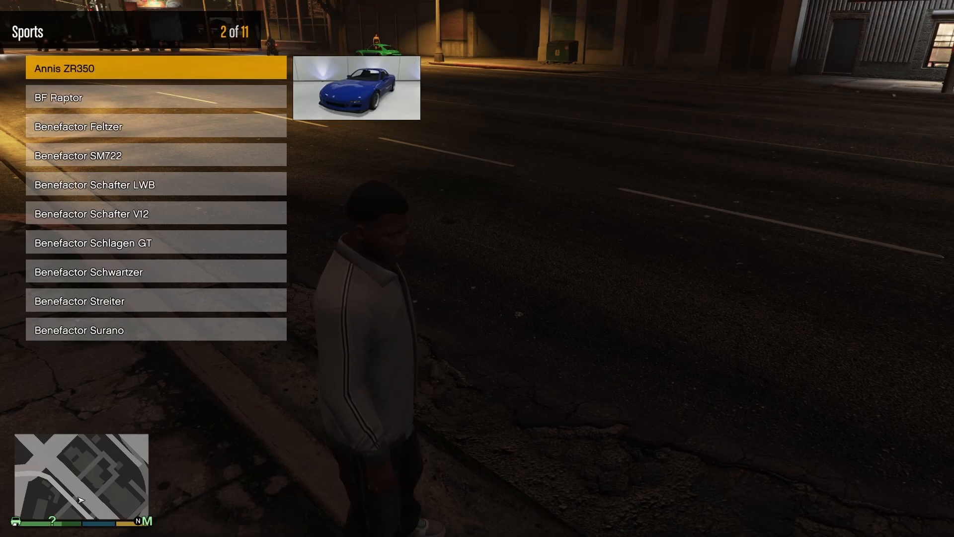
key("Left")
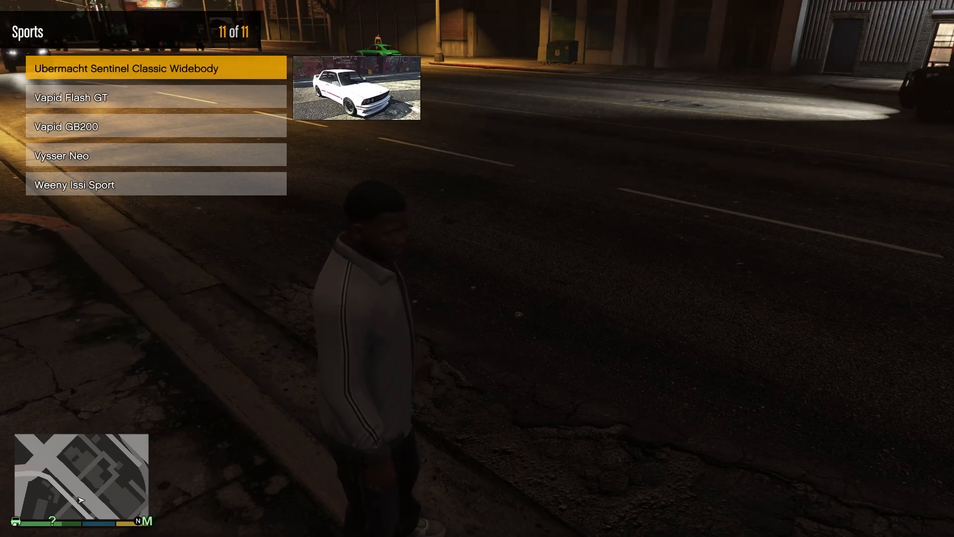
key("Left")
key("Left")
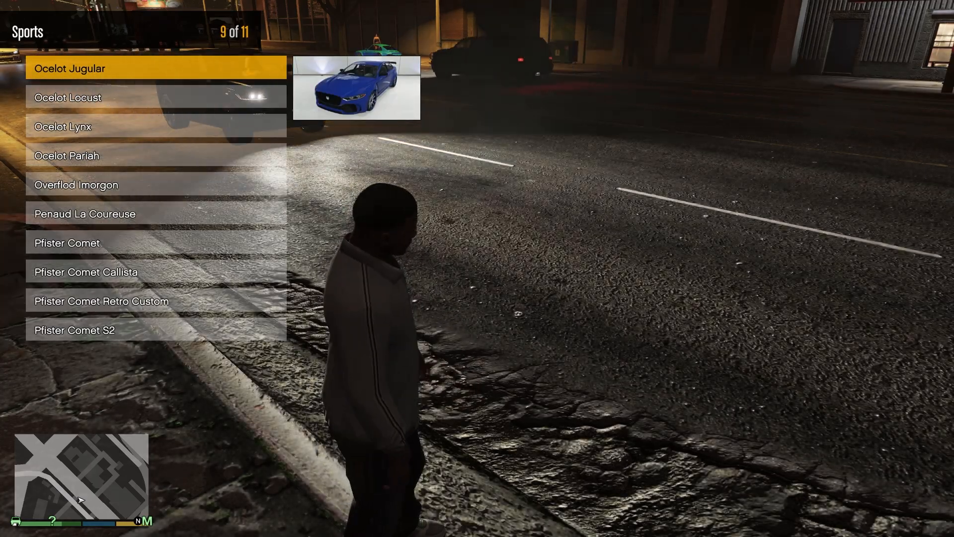
key("Left")
key("BackSpace")
key("BackSpace")
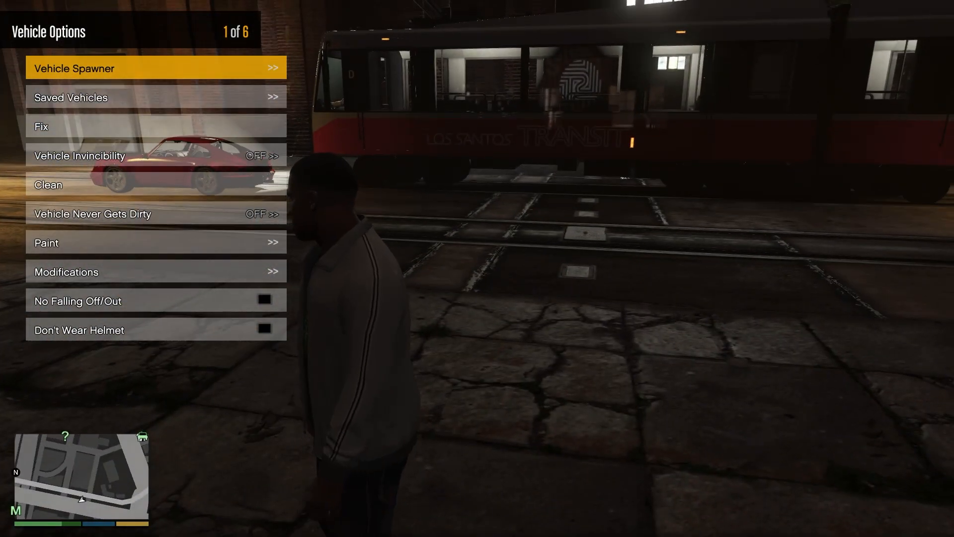
key("BackSpace")
key("BackSpace")
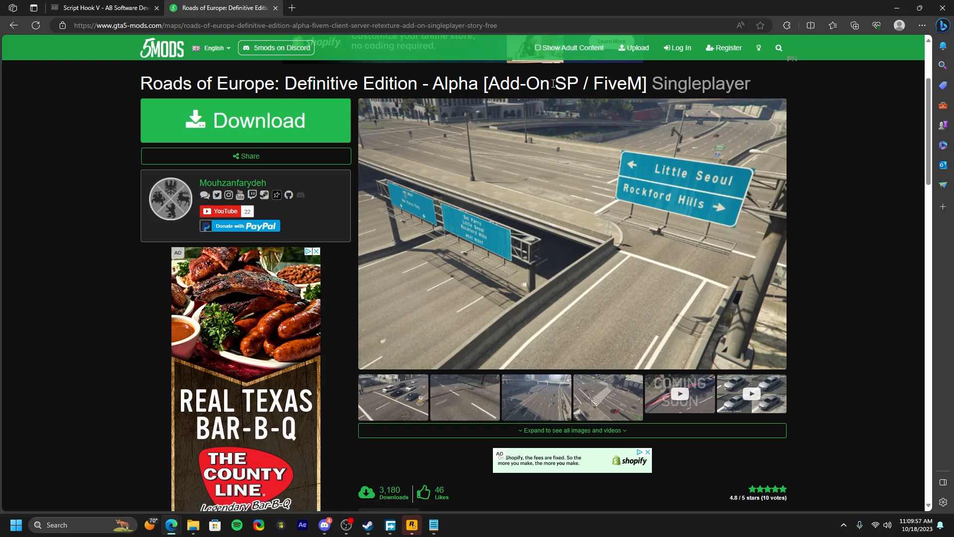
Step: Examine the Roads of Europe: Definitive Edition mod page, from its add-on singleplayer title to its images and description
left_click_drag(486, 81, 583, 84)
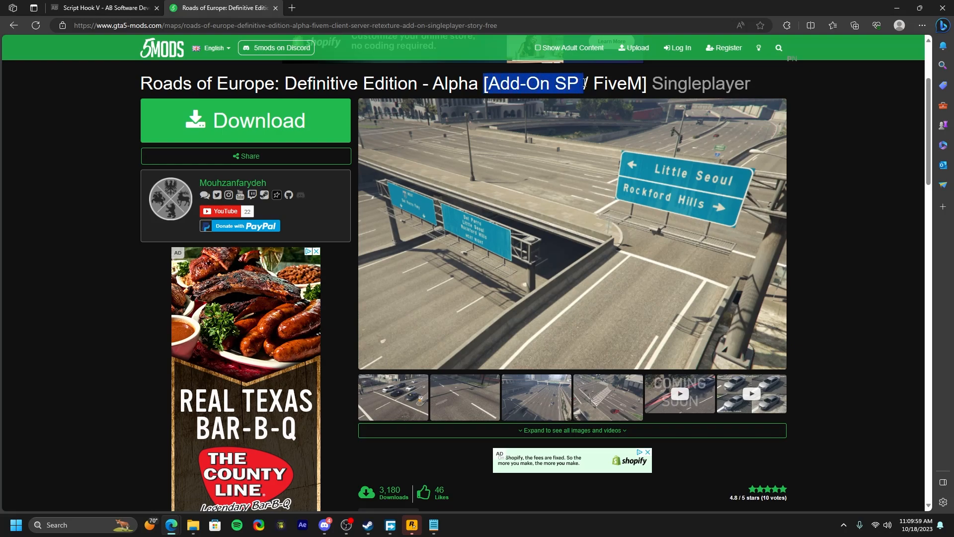
left_click(830, 100)
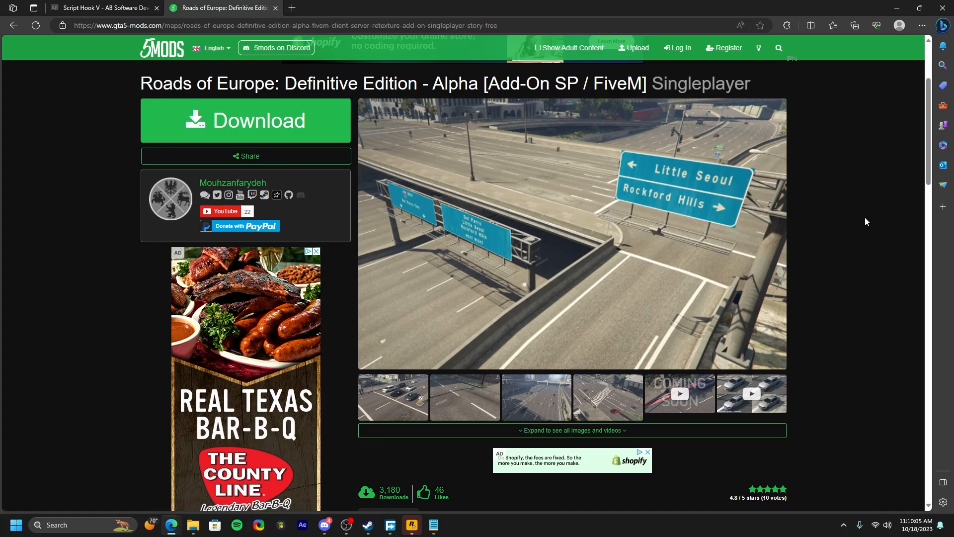
scroll(803, 284, "down", 5)
scroll(773, 353, "up", 9)
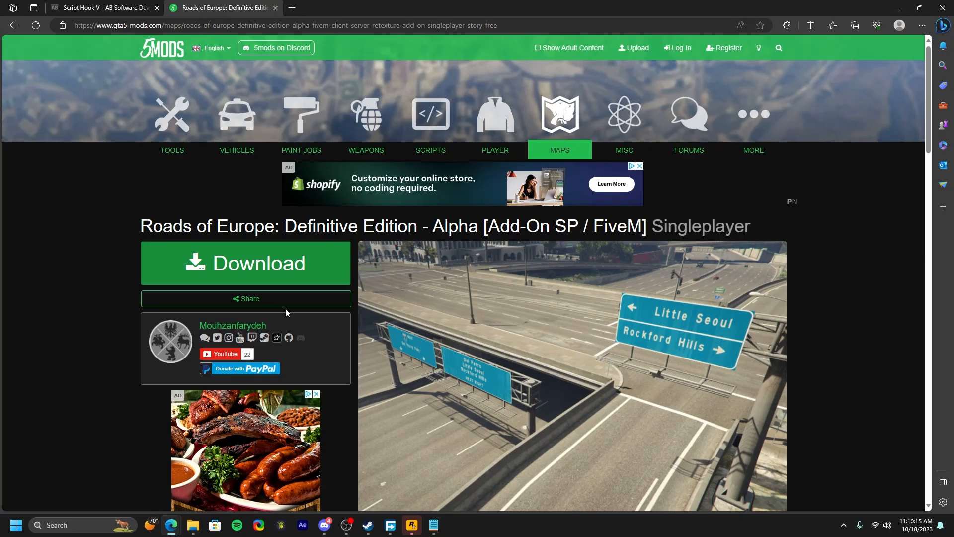
scroll(461, 242, "down", 6)
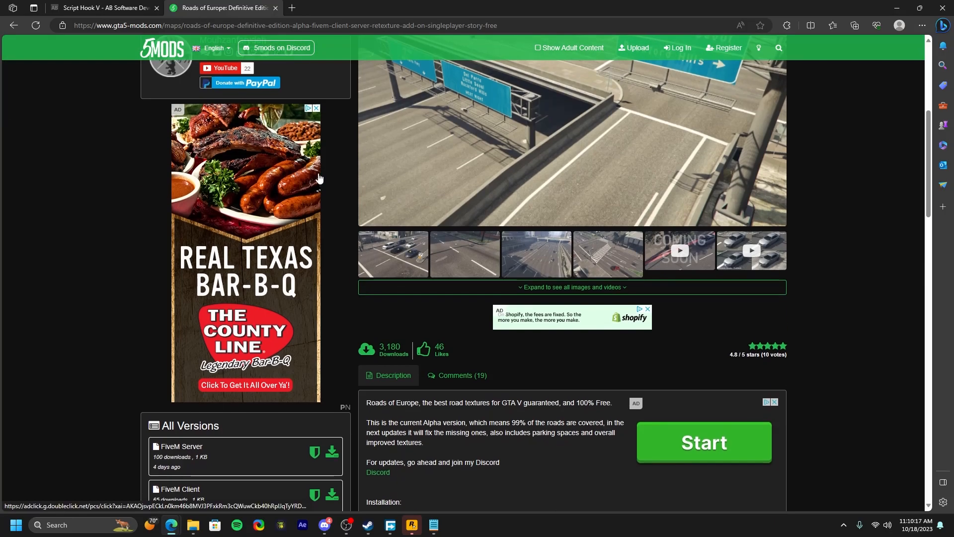
scroll(460, 241, "up", 10)
left_click(301, 255)
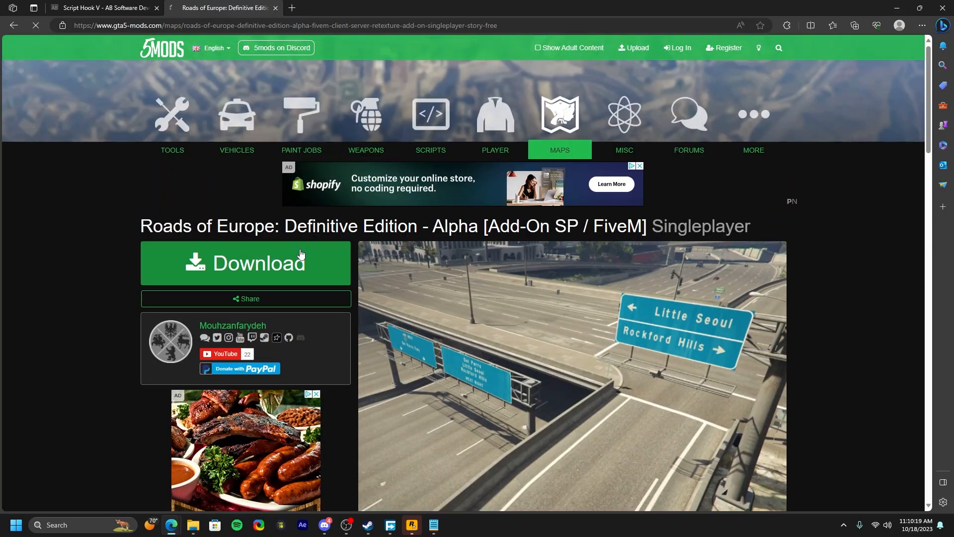
scroll(304, 253, "down", 10)
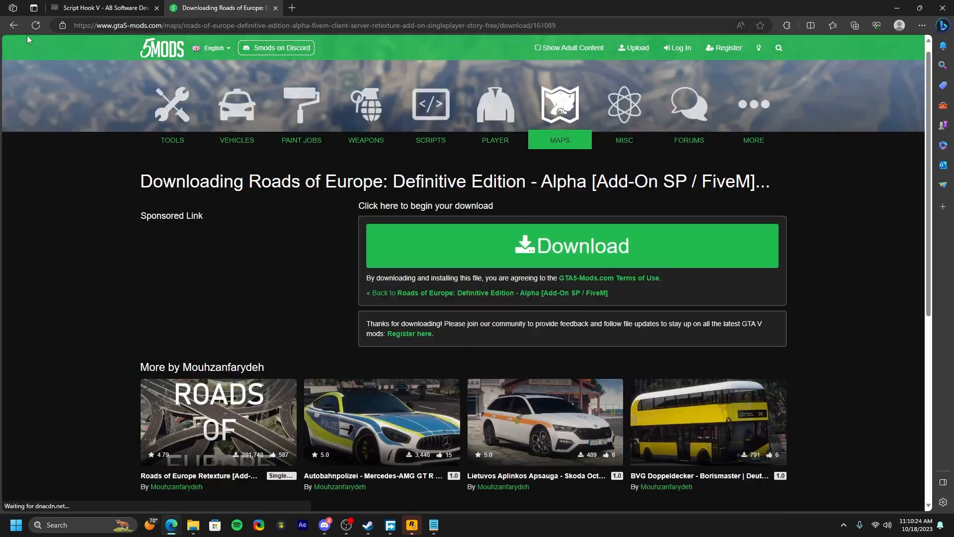
left_click(14, 25)
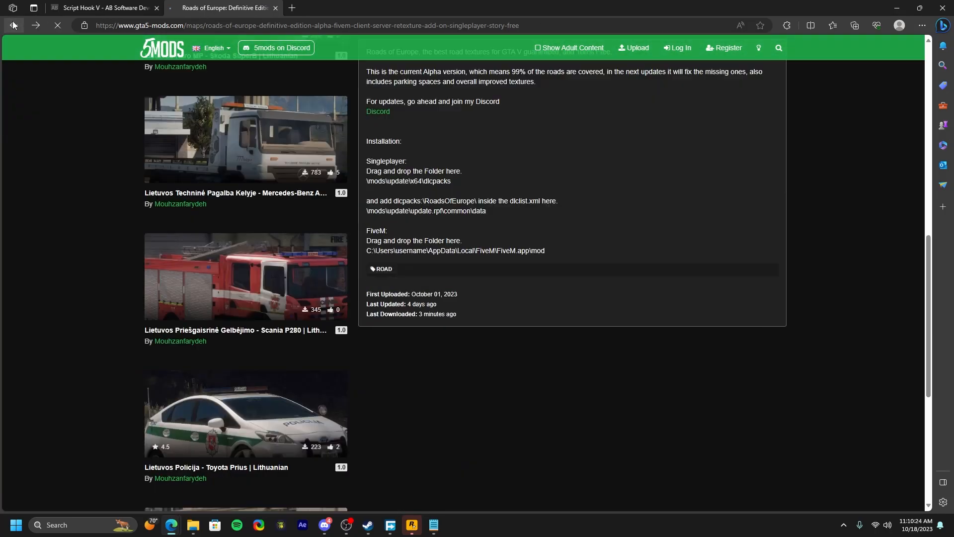
Step: Download the current Singleplayer version of Roads of Europe from the mod page's version list with Free Download Manager
scroll(310, 261, "up", 8)
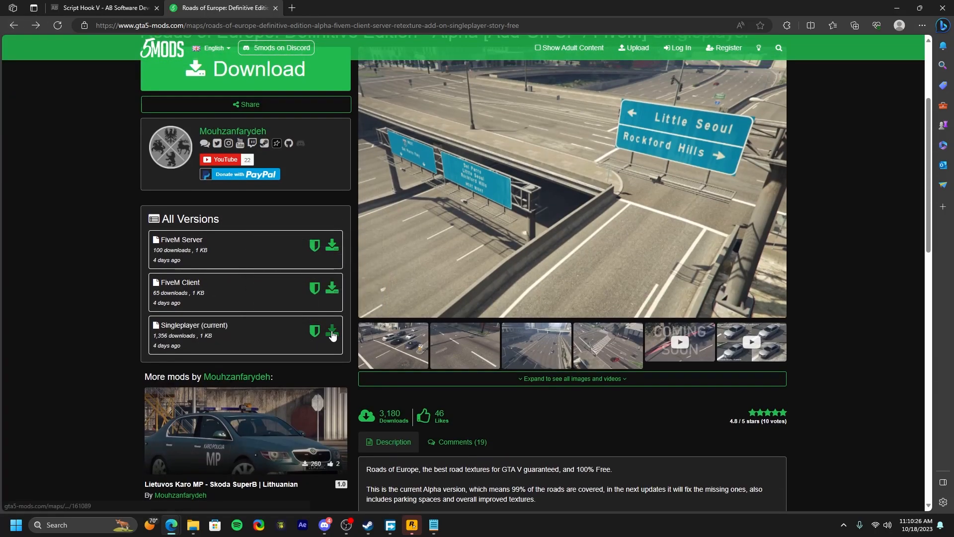
left_click(334, 330)
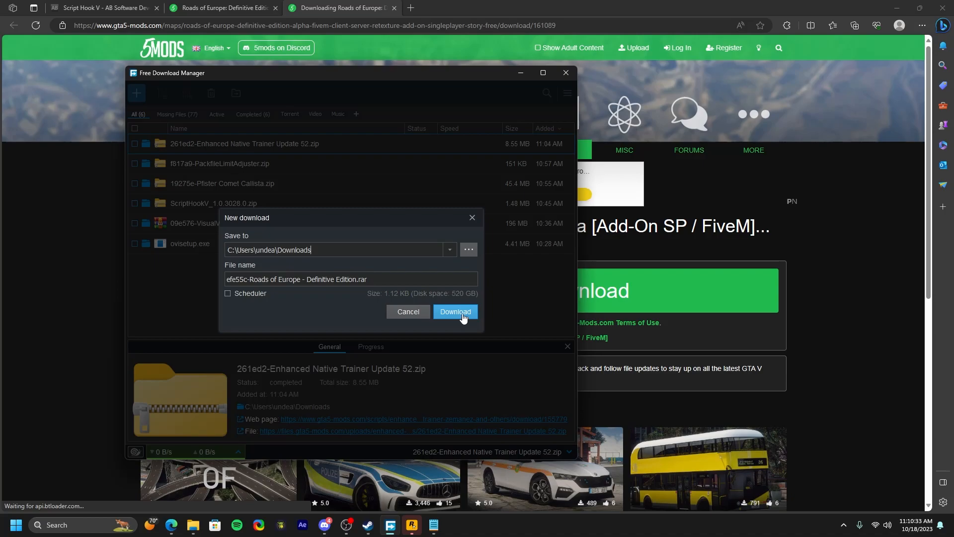
left_click(455, 312)
Step: Open the downloaded efe55c-Roads of Europe - Definitive Edition.rar from its folder and dismiss the WinRAR notice
left_click(146, 144)
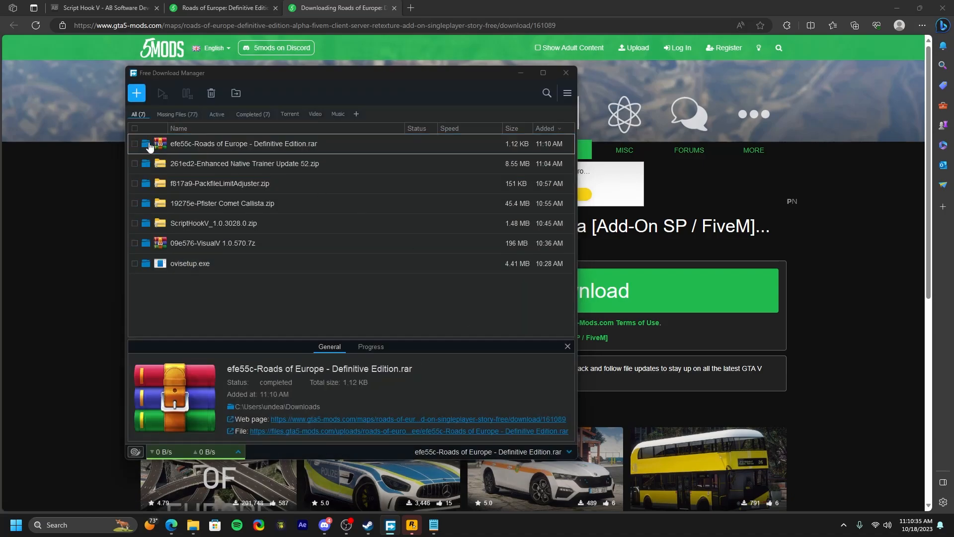
double_click(485, 206)
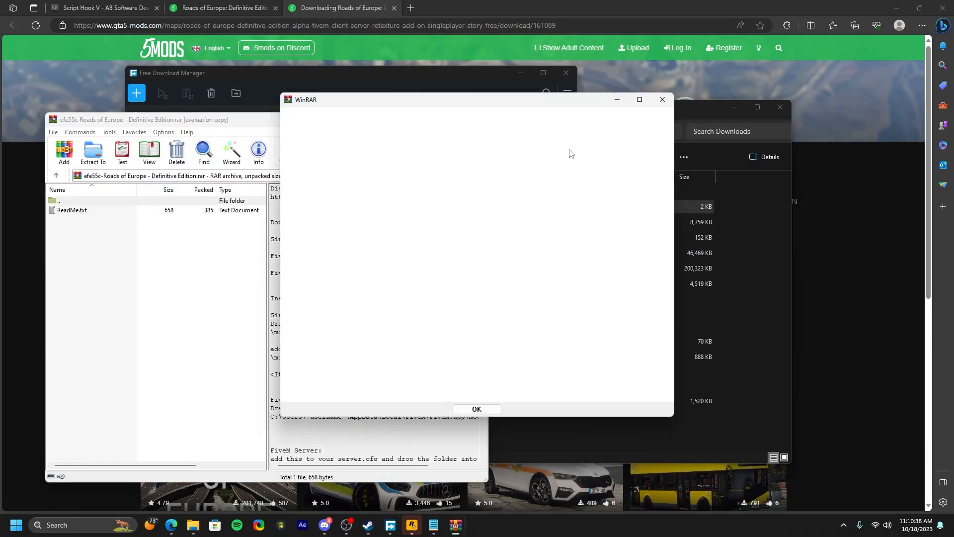
left_click(671, 99)
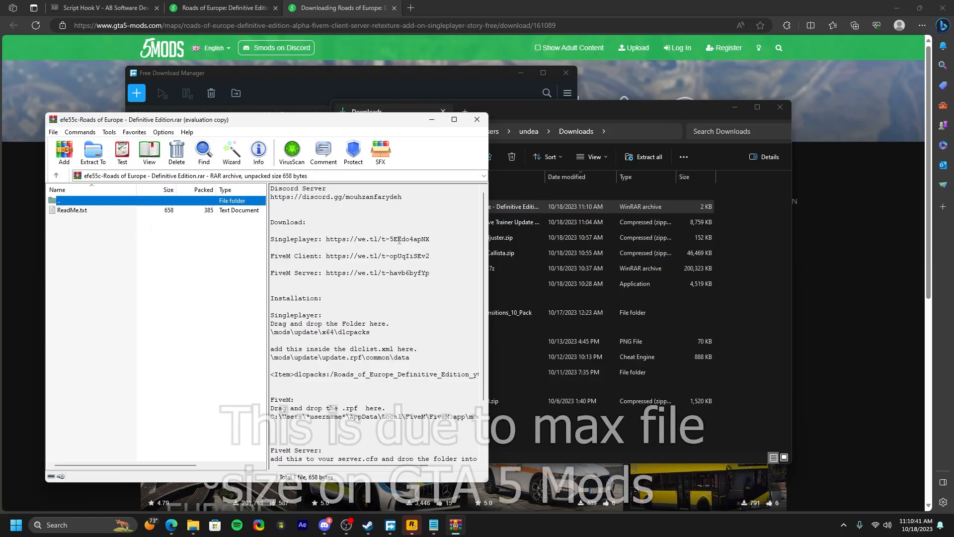
Step: Open the Singleplayer link from the archive's comment and download the Roads of Europe - Definitive Edition - Singleplayer archive from WeTransfer
left_click(433, 239)
right_click(328, 242)
left_click(372, 271)
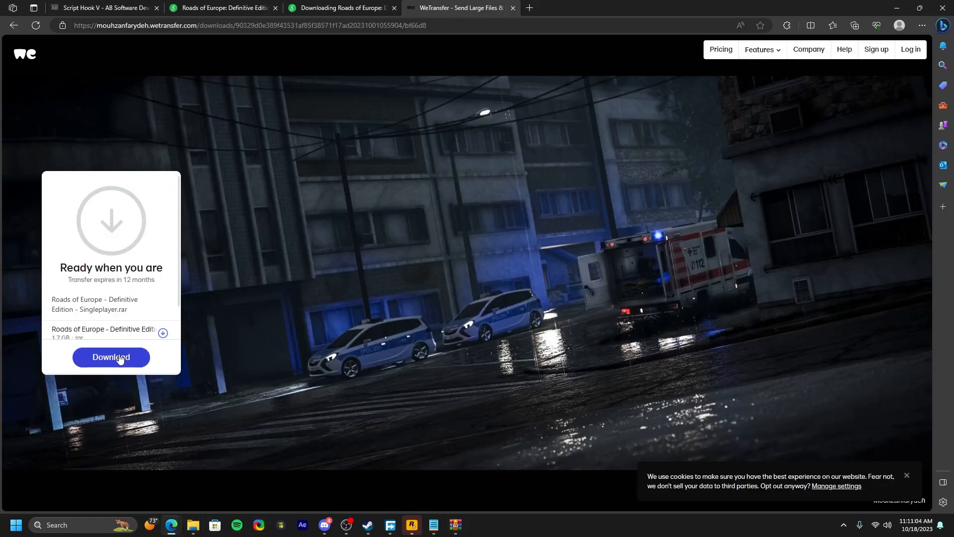
scroll(114, 318, "down", 1)
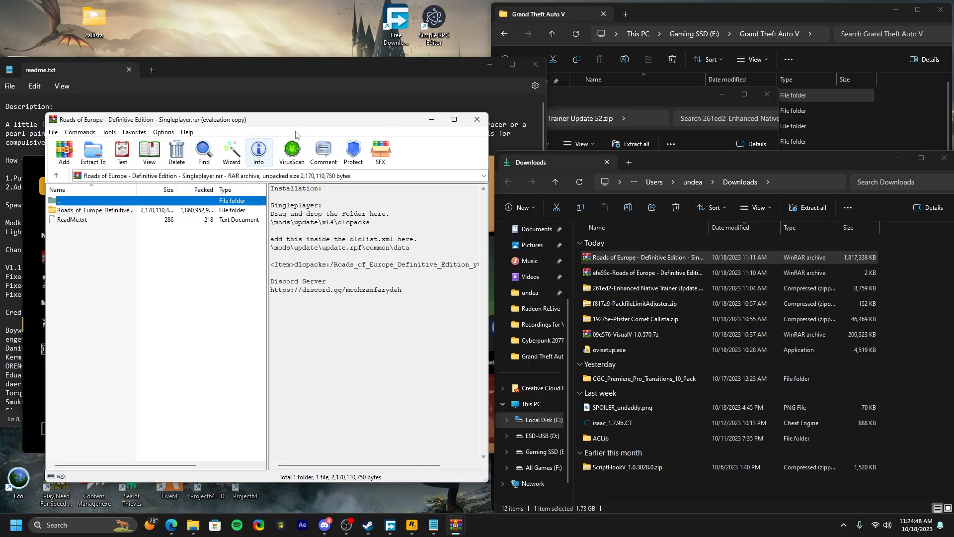
Step: Extract the Roads_of_Europe_Definitive_Edition_ytd folder from the Singleplayer archive to the desktop and clear the Enhanced Native Trainer and Downloads windows away
left_click_drag(325, 130, 297, 121)
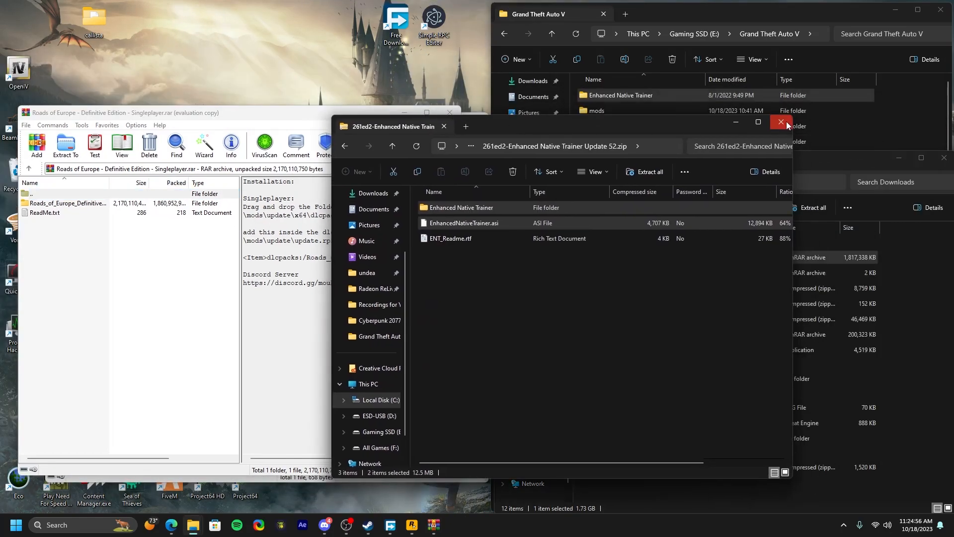
left_click(786, 121)
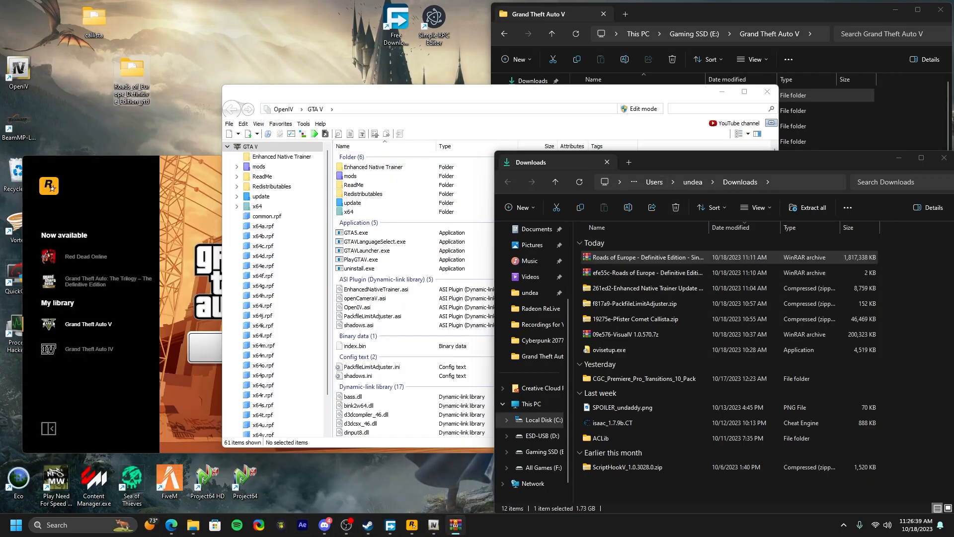
left_click(898, 159)
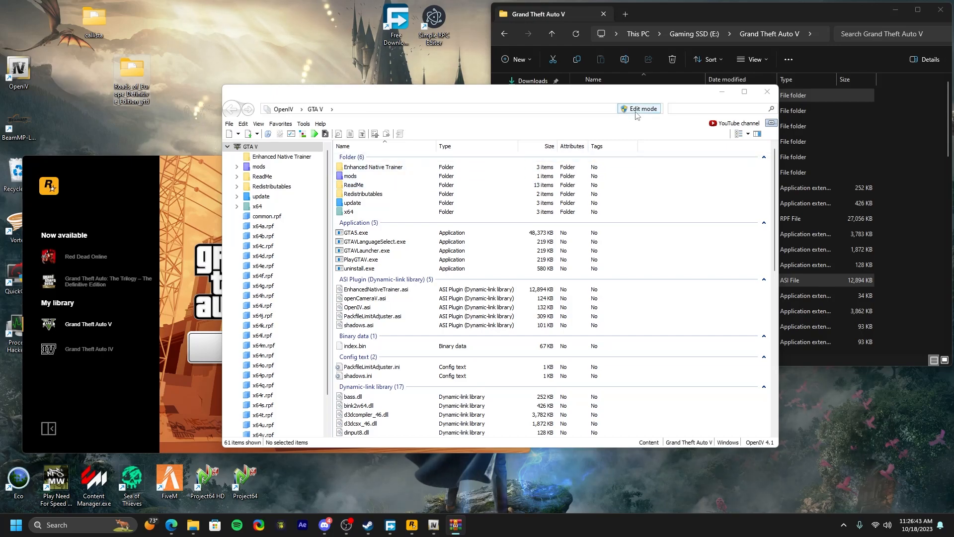
Step: Copy the Roads_of_Europe_Definitive_Edition_ytd folder from the desktop into mods\update\x64\dlcpacks in OpenIV with edit mode turned on
double_click(350, 176)
double_click(354, 167)
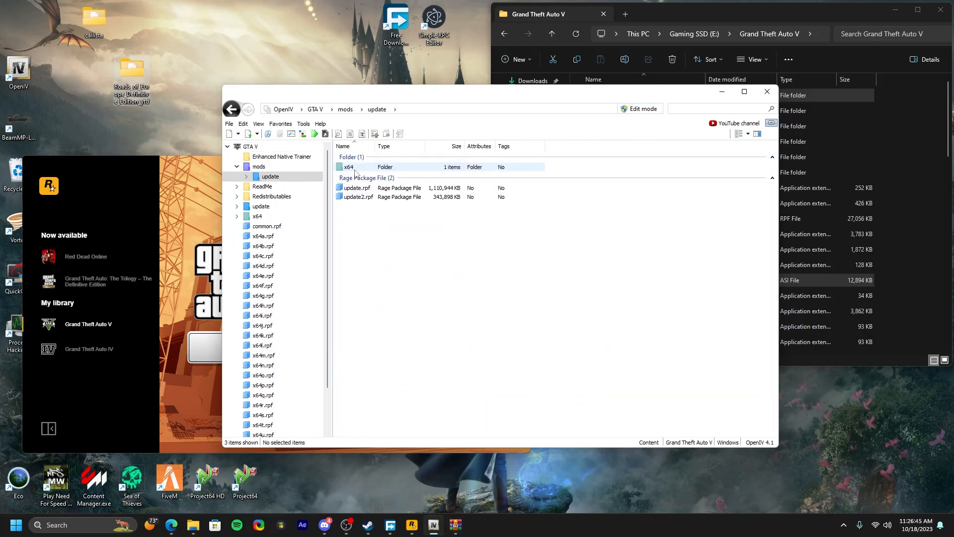
double_click(354, 167)
double_click(354, 167)
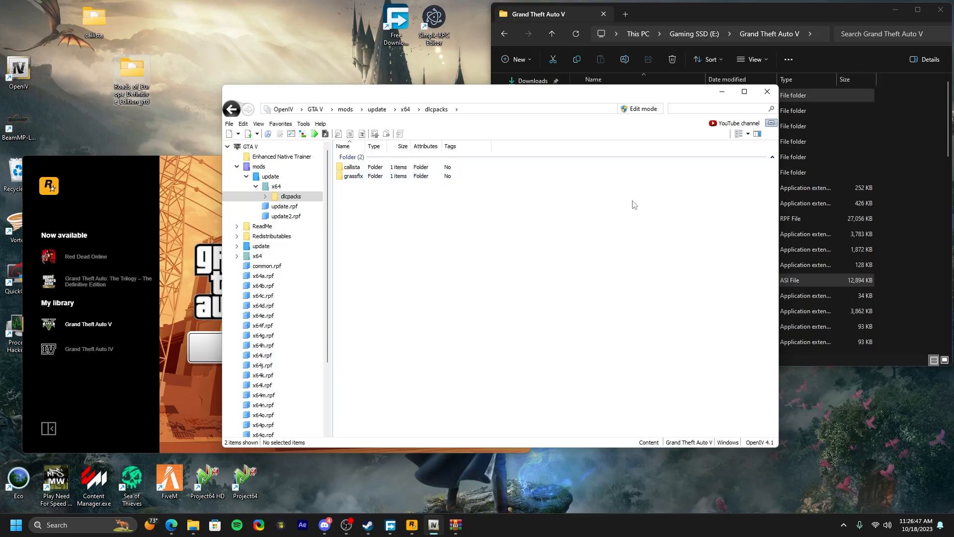
left_click_drag(128, 79, 596, 149)
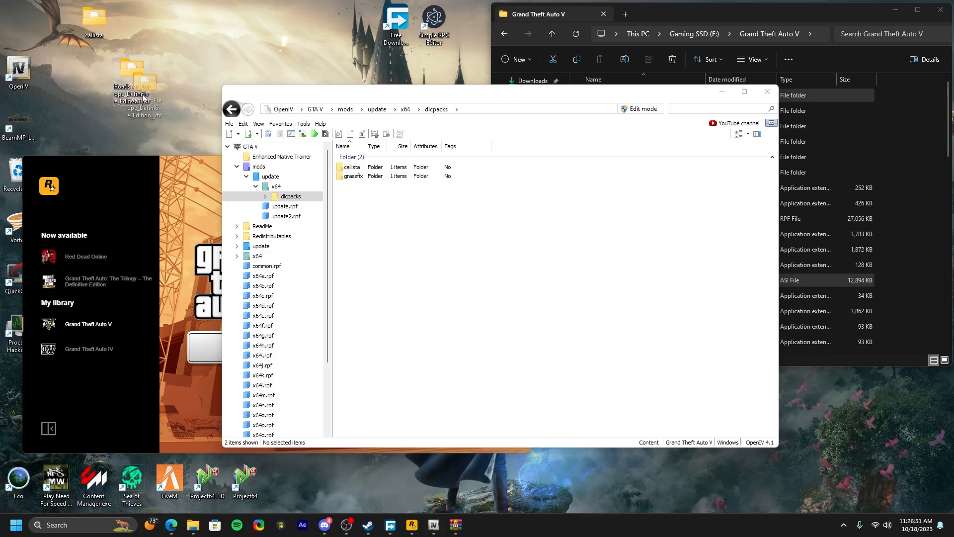
left_click(641, 109)
left_click(511, 295)
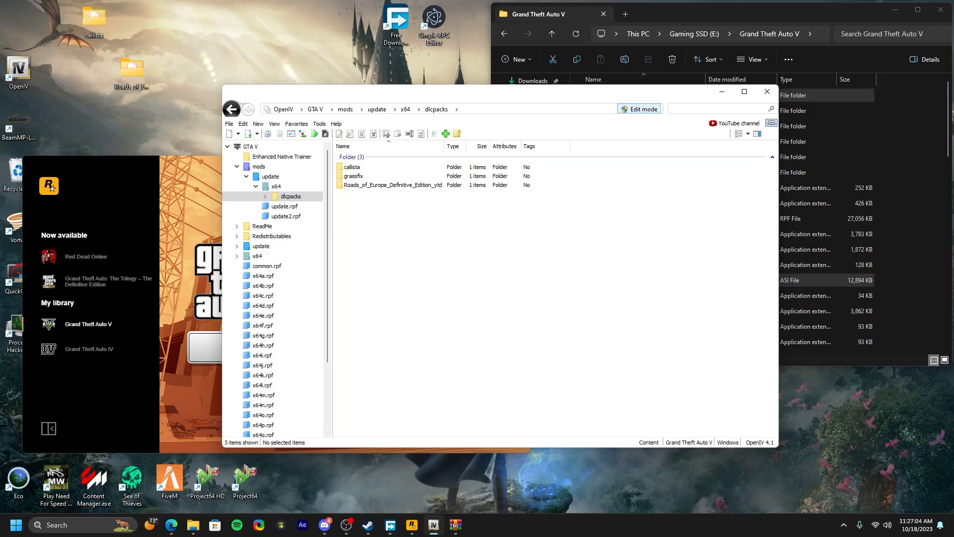
Step: Add <Item>dlcpacks:/Roads_of_Europe_Definitive_Edition_ytd/</Item> below the grassfix entry of dlclist.xml in mods\update\update.rpf\common\data and save the file
left_click(377, 108)
double_click(358, 189)
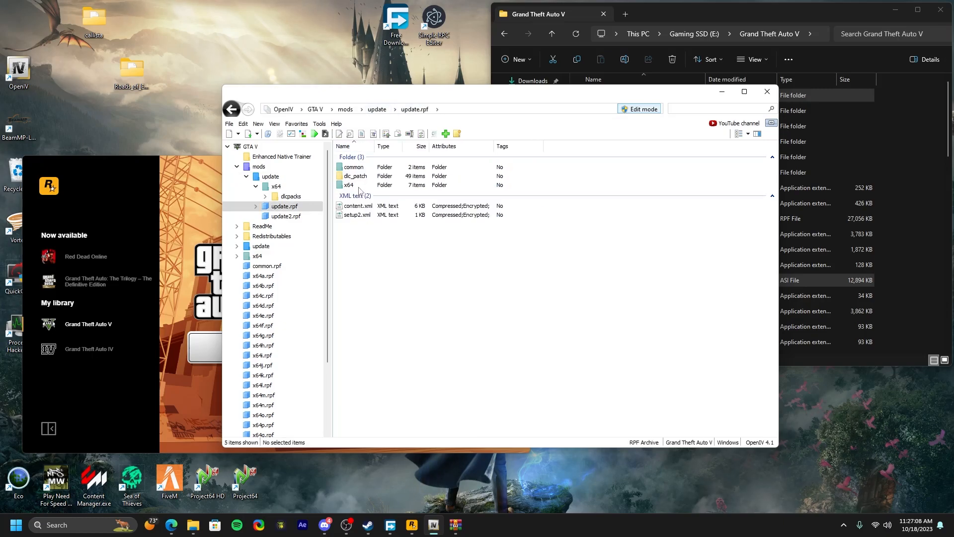
double_click(354, 167)
double_click(354, 167)
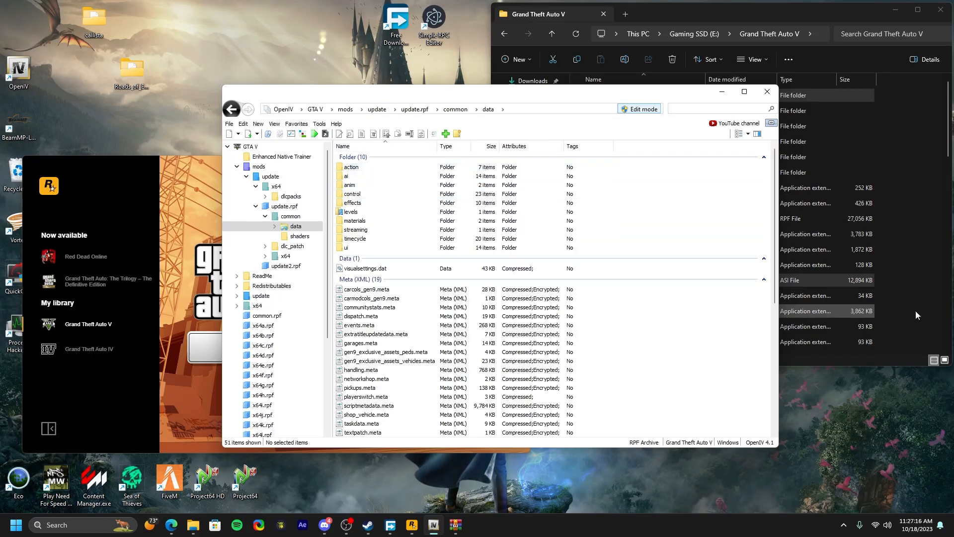
scroll(562, 364, "down", 6)
double_click(377, 346)
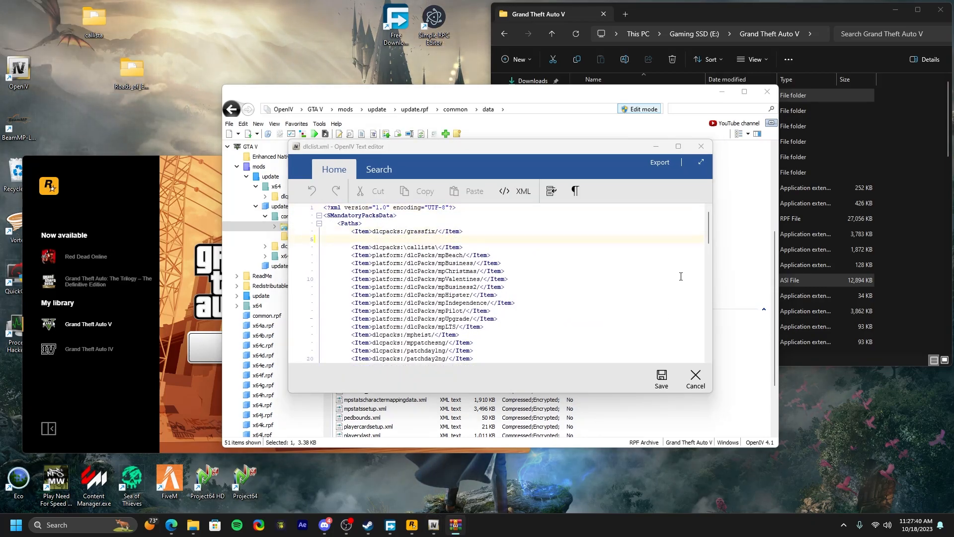
key("ctrl+v")
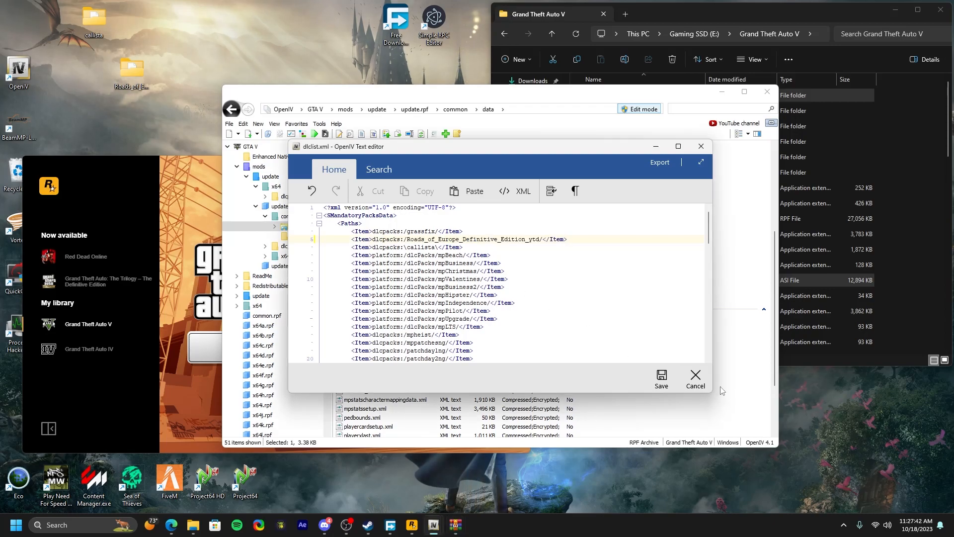
left_click(668, 379)
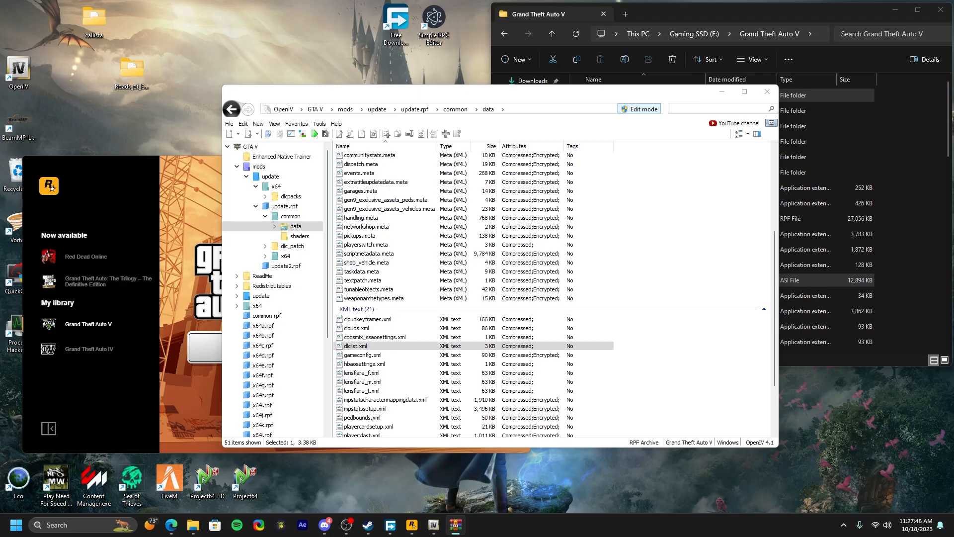
Step: Move the OpenIV window aside, launch Grand Theft Auto V from the Rockstar Games Launcher and switch to the game
left_click_drag(540, 99, 654, 108)
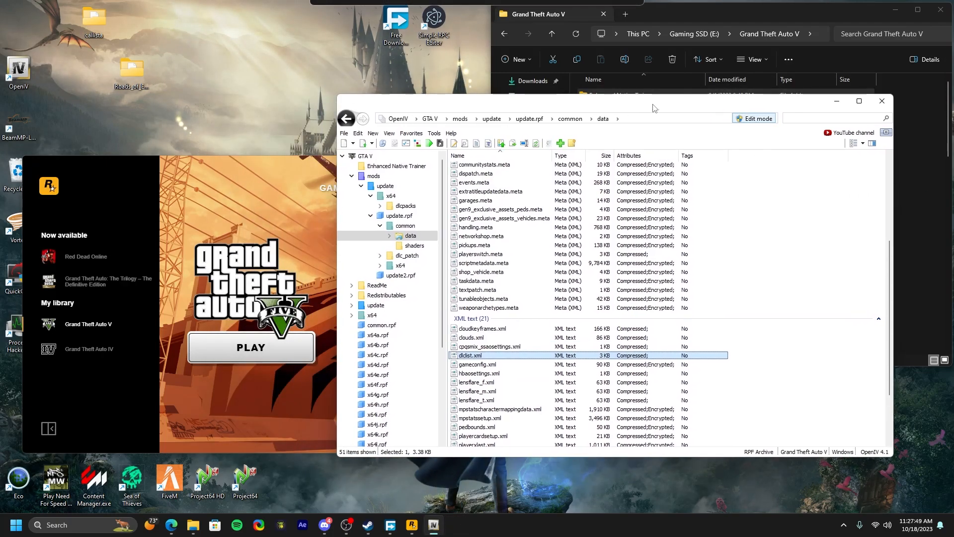
left_click(244, 168)
left_click(253, 350)
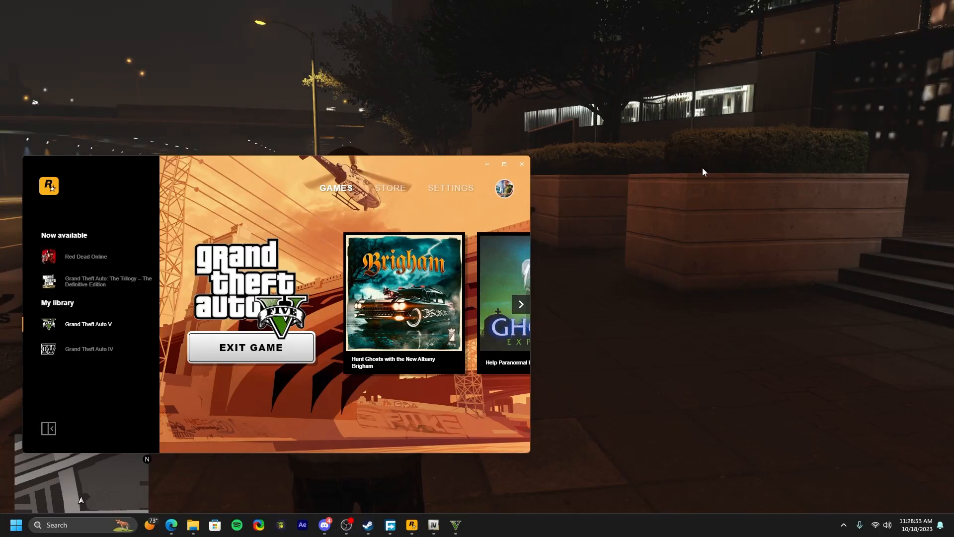
left_click(706, 171)
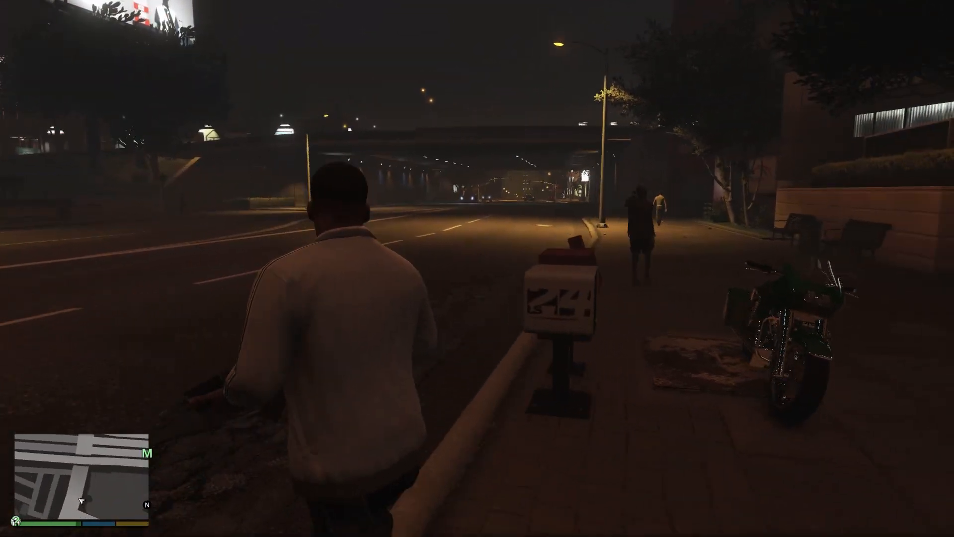
key("w")
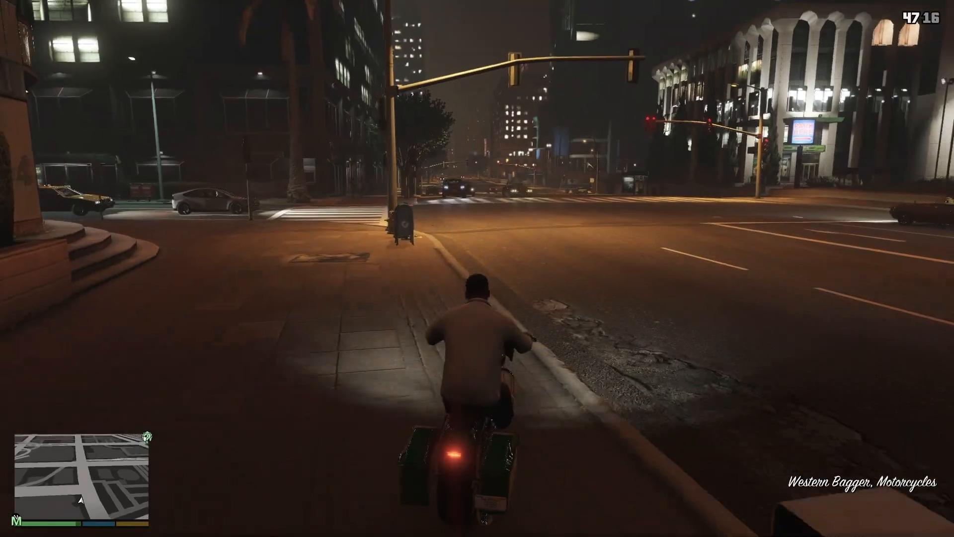
key("w")
key("w")
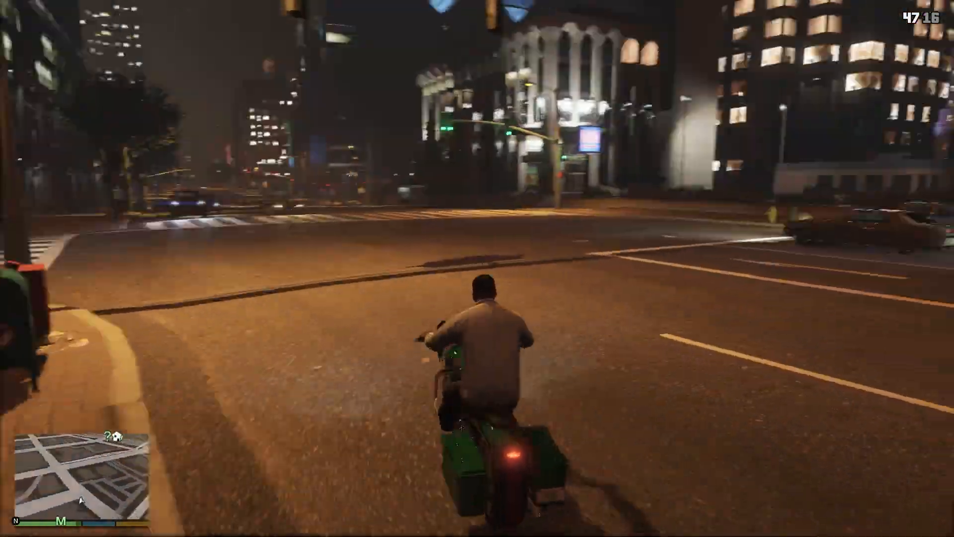
key("w")
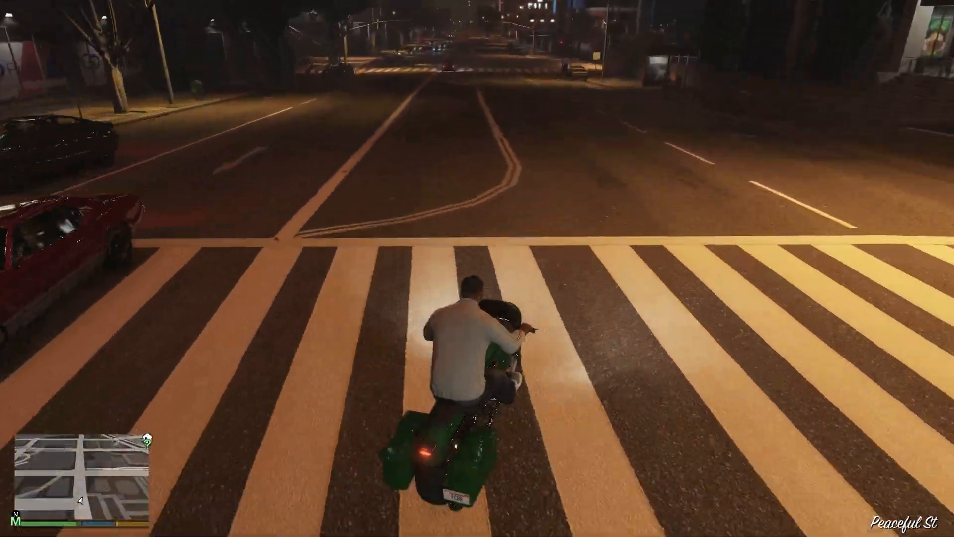
key("w")
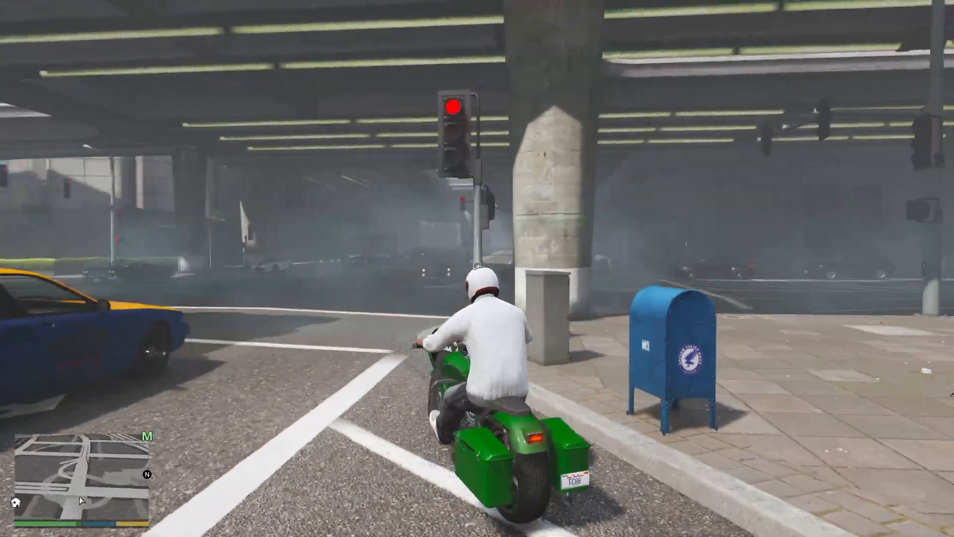
key("w")
key("d")
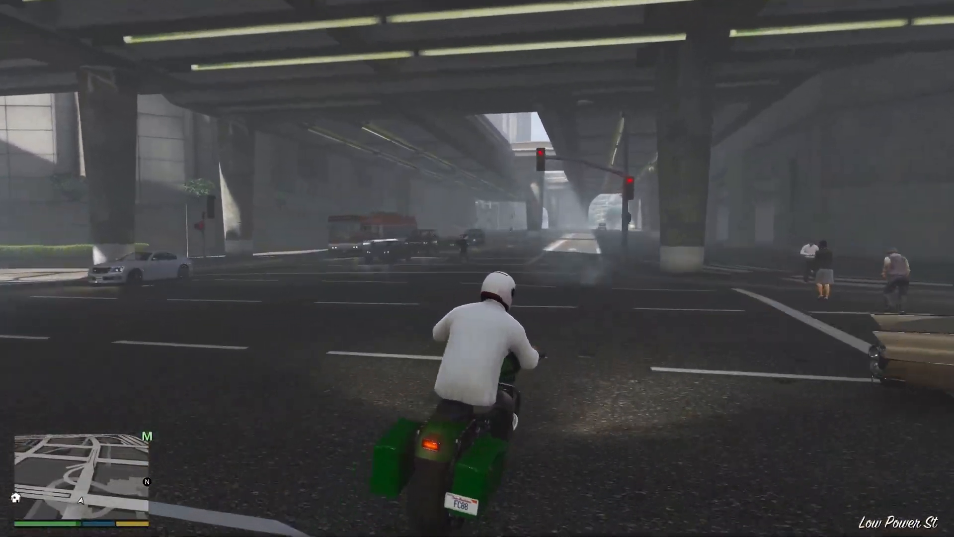
key("d")
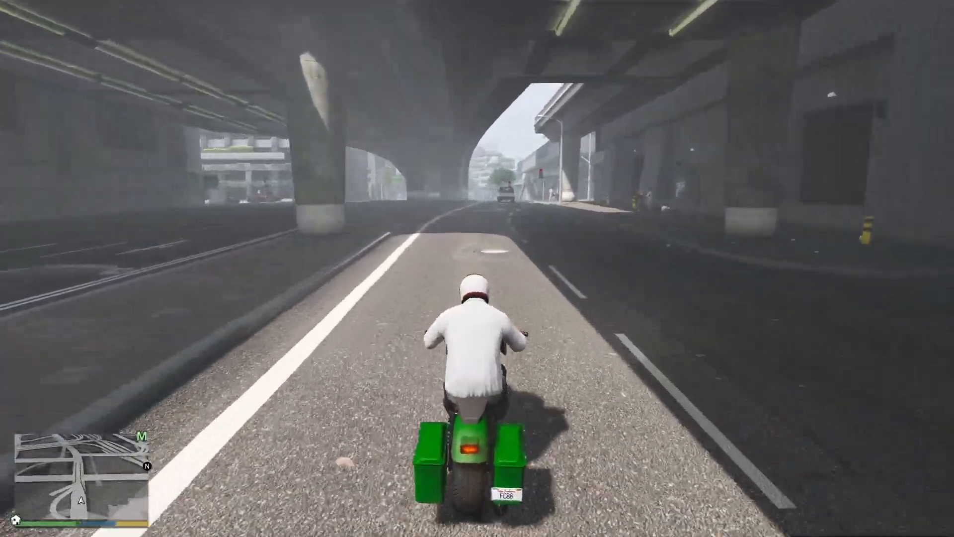
key("a")
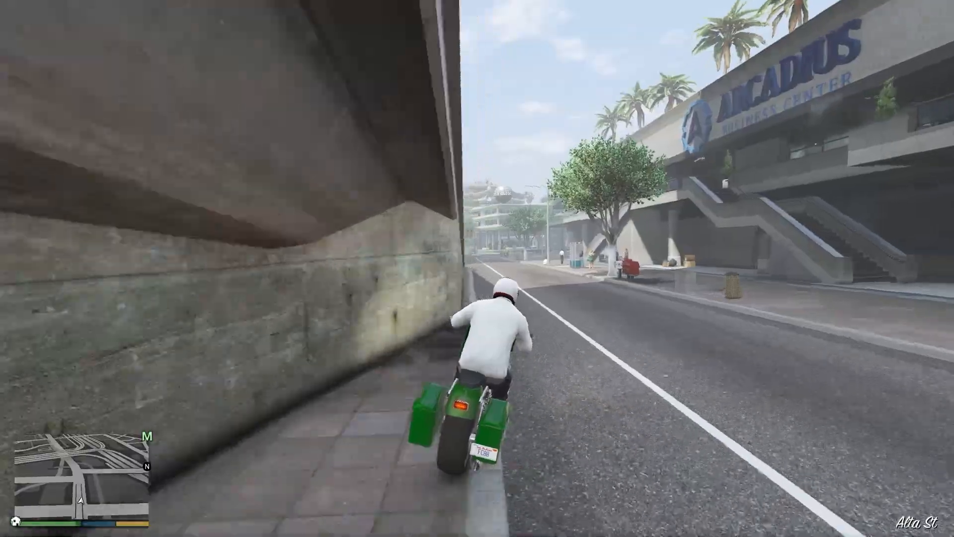
key("d")
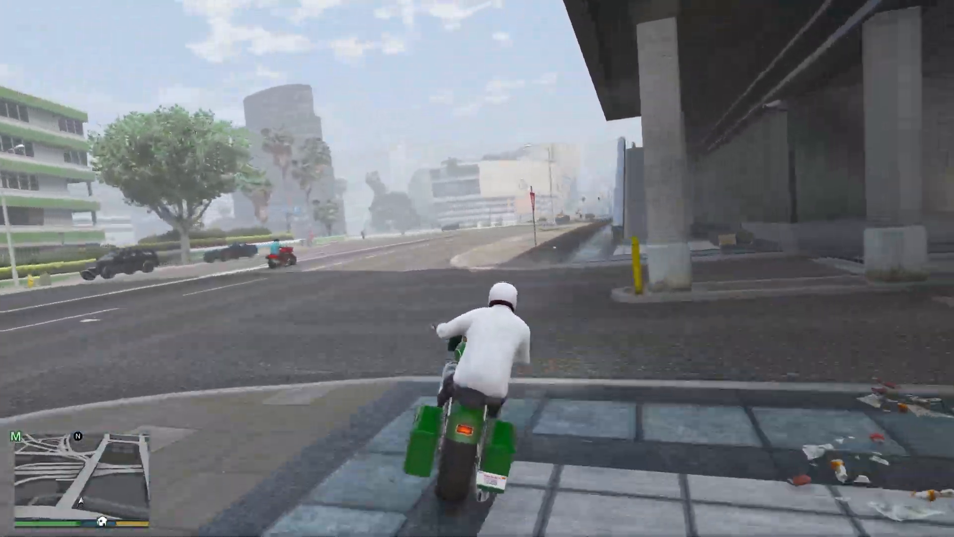
key("d")
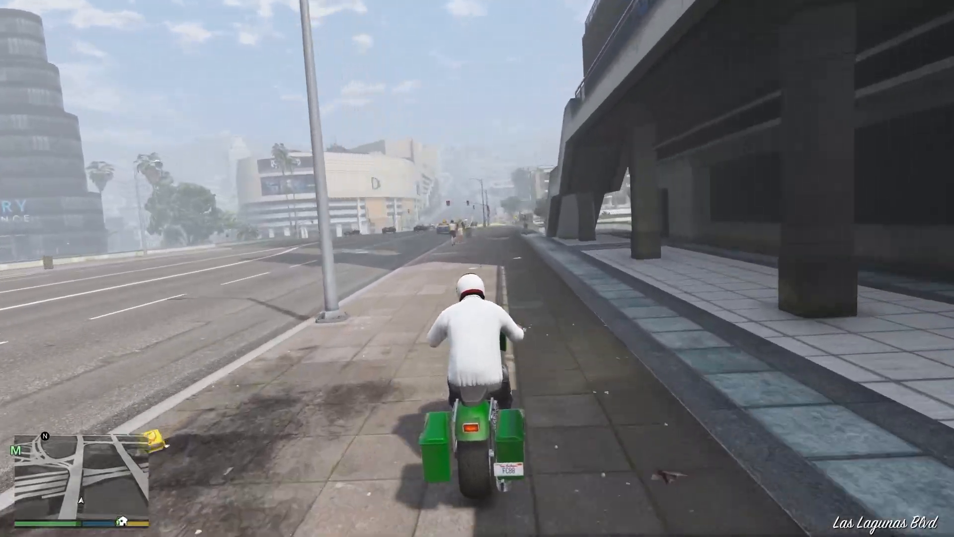
key("d")
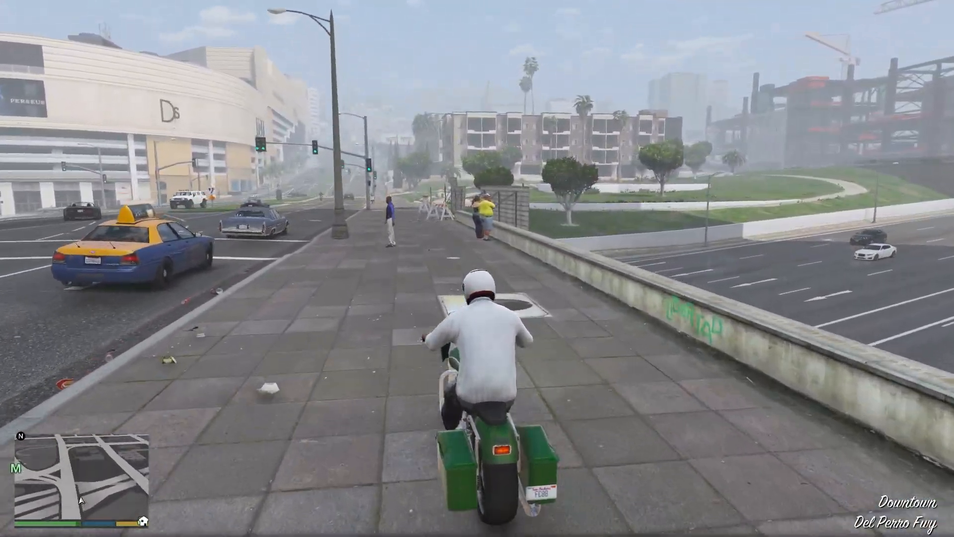
key("d")
key("a")
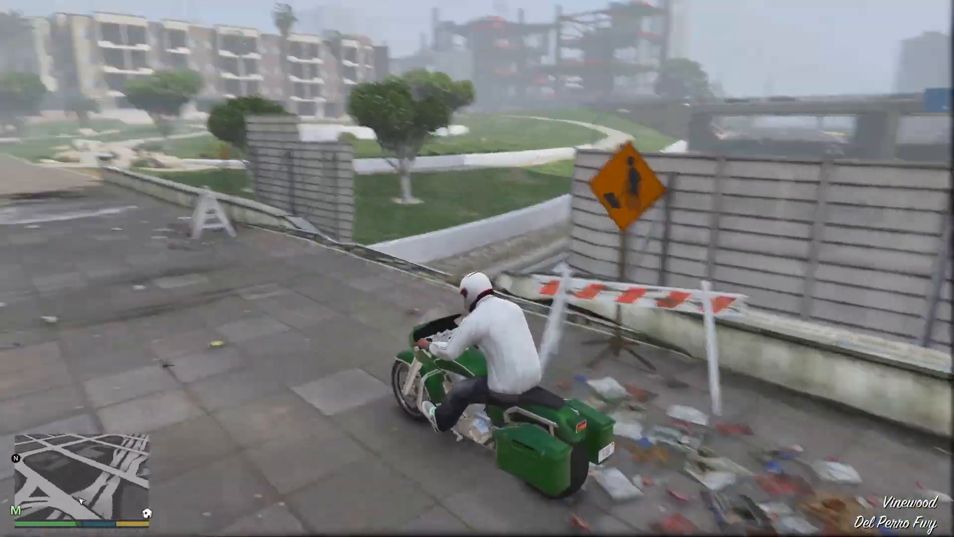
key("a")
key("d")
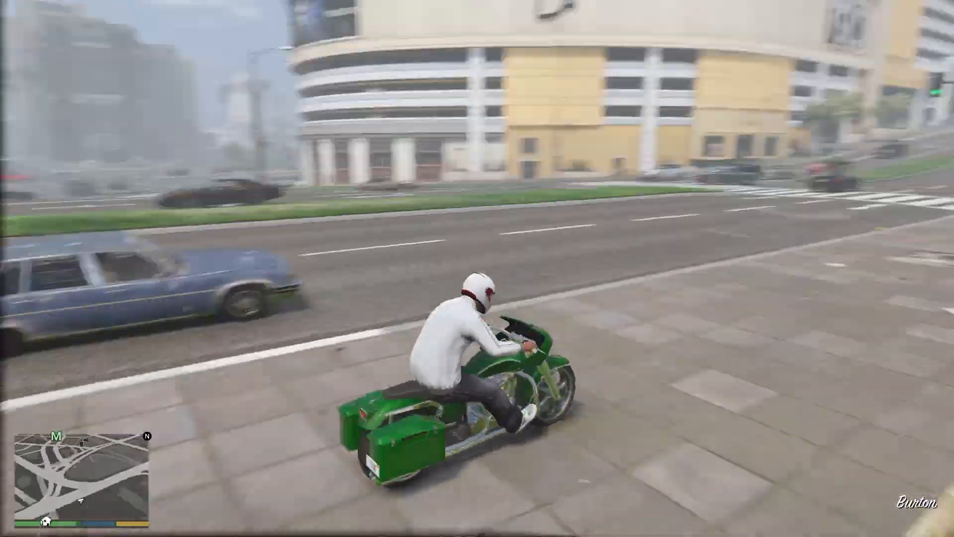
key("d")
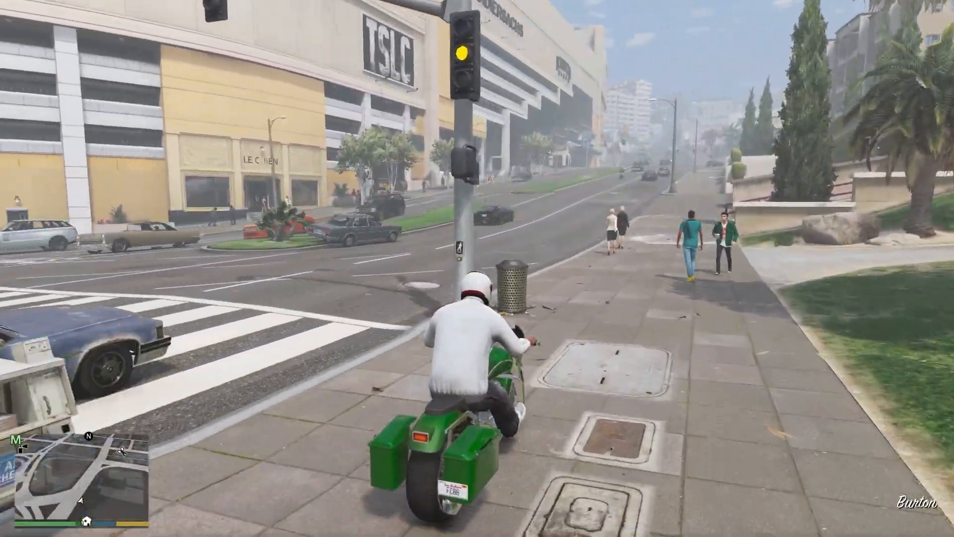
key("d")
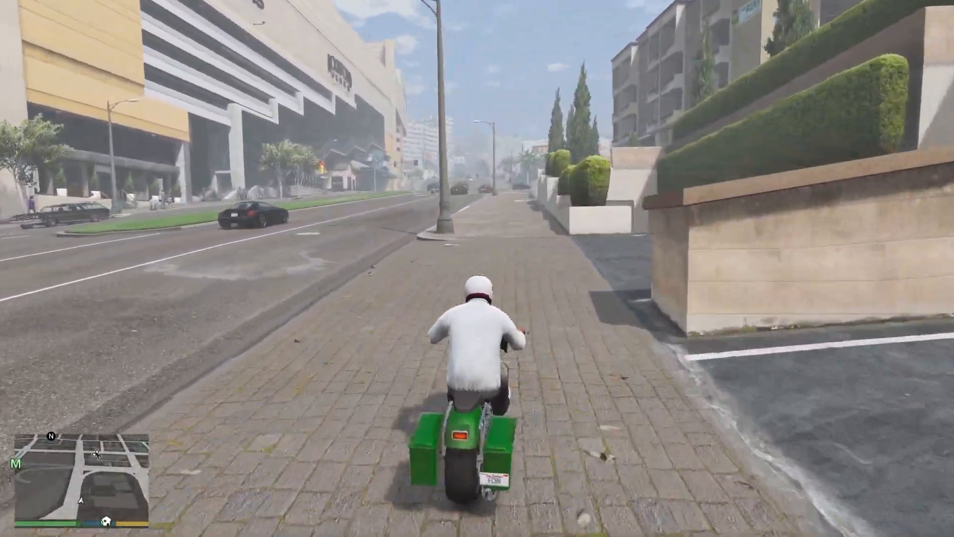
key("a")
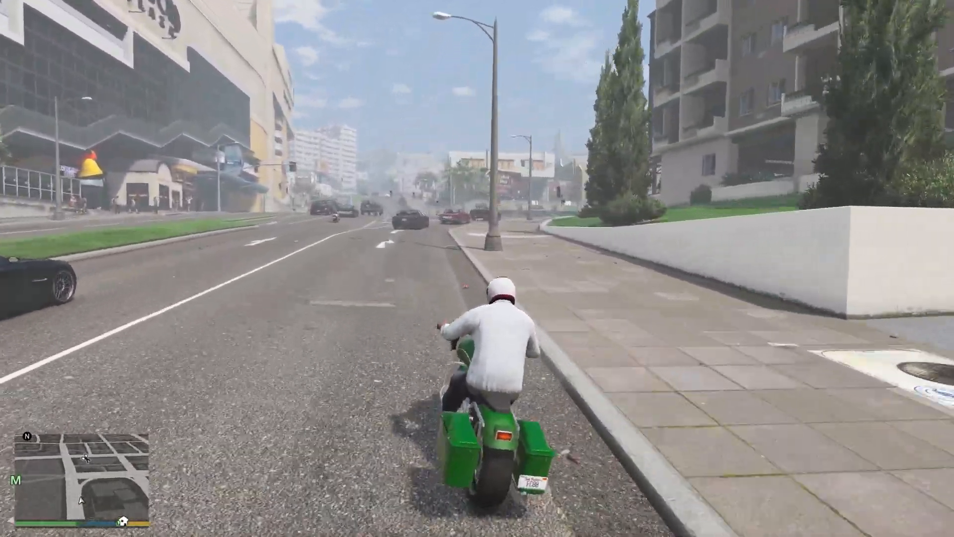